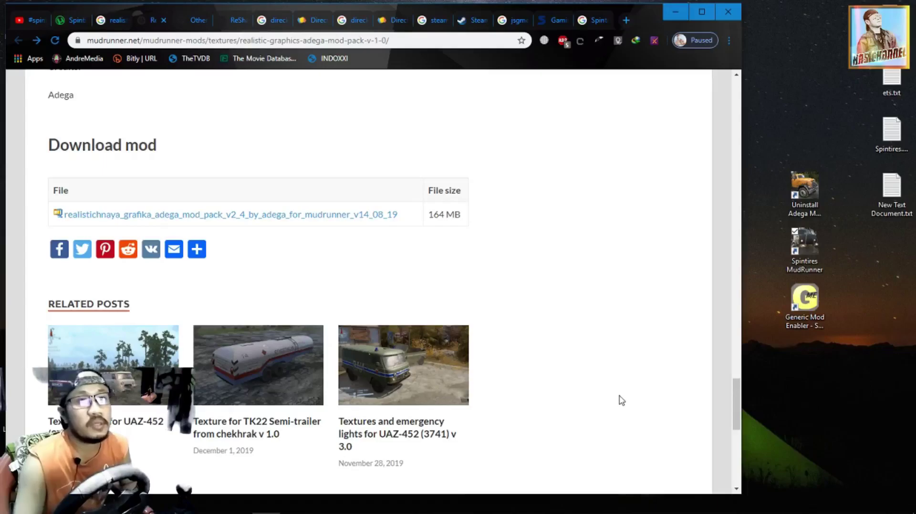
# Bring up the Spintires MudRunner v10.06.2019 game folder and reposition its window to make room beside it.
pyautogui.moveTo(107, 505)
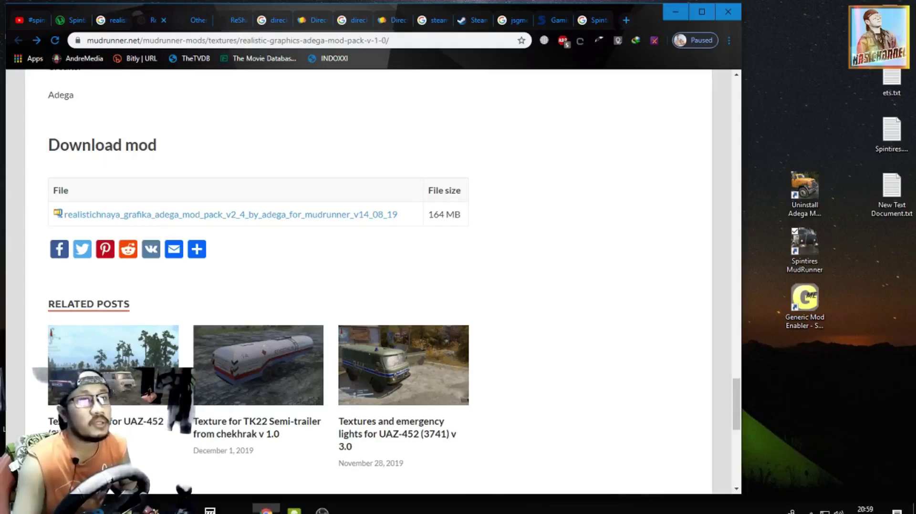
pyautogui.click(124, 502)
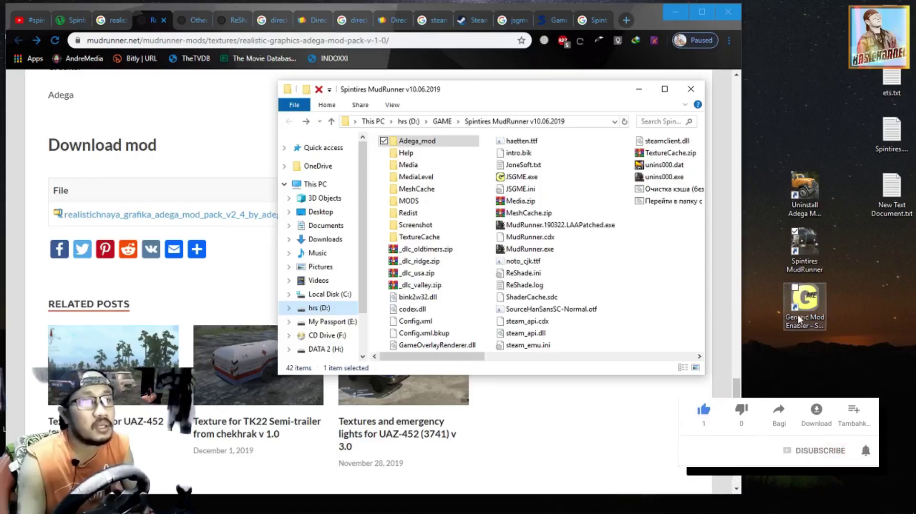
pyautogui.moveTo(554, 100); pyautogui.dragTo(311, 114)
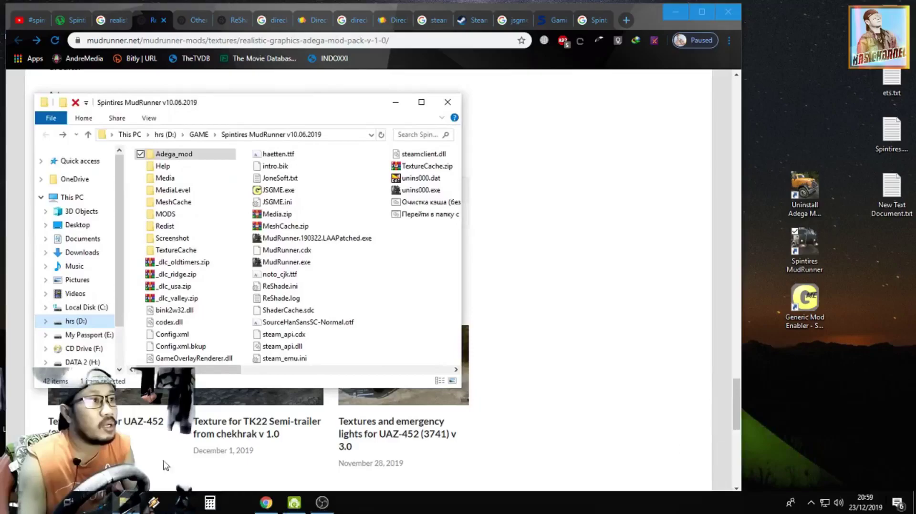
# Open drive DATA 2 (H:) in a separate window and arrange it side by side with the narrowed game folder window.
pyautogui.moveTo(125, 505)
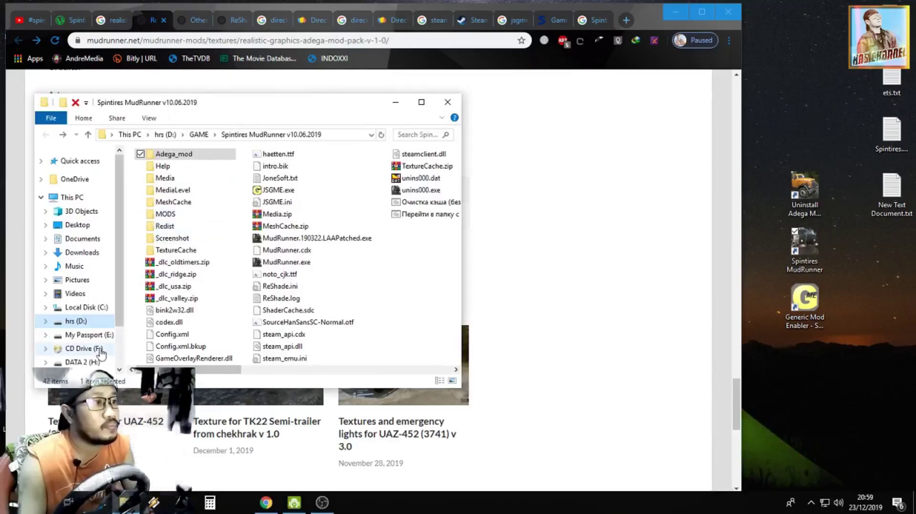
pyautogui.rightClick(79, 360)
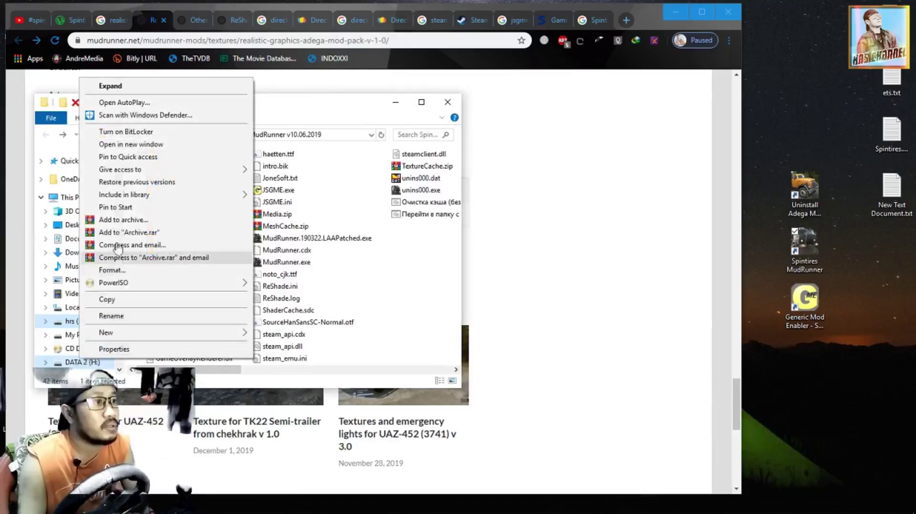
pyautogui.click(125, 145)
pyautogui.moveTo(288, 118); pyautogui.dragTo(599, 107)
pyautogui.click(266, 114)
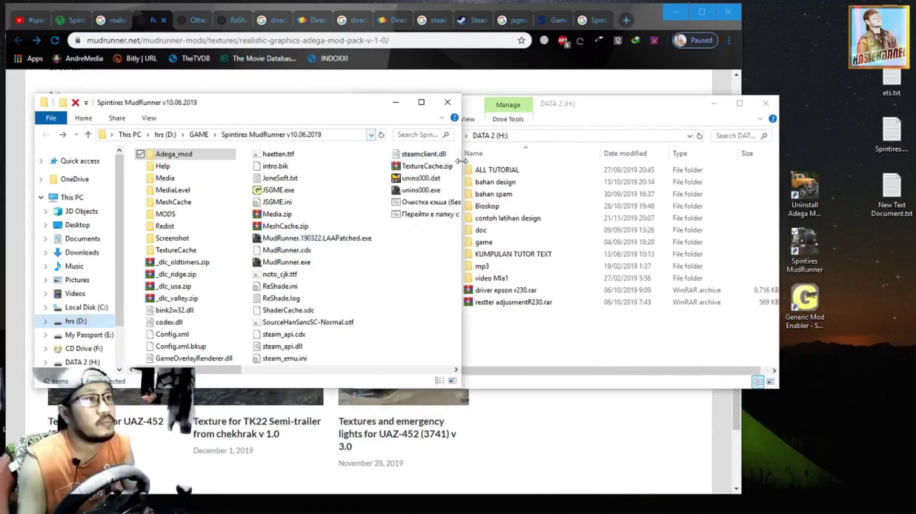
pyautogui.moveTo(463, 167); pyautogui.dragTo(362, 167)
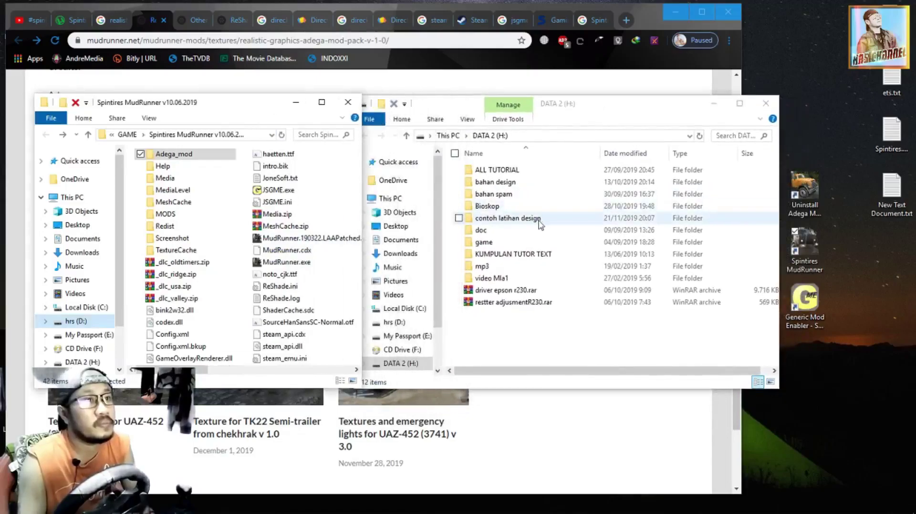
# On DATA 2 (H:), open the map folder inside game > simulator offrood mudrunner > mod Spintires MudRunner 22.03.19.
pyautogui.doubleClick(505, 244)
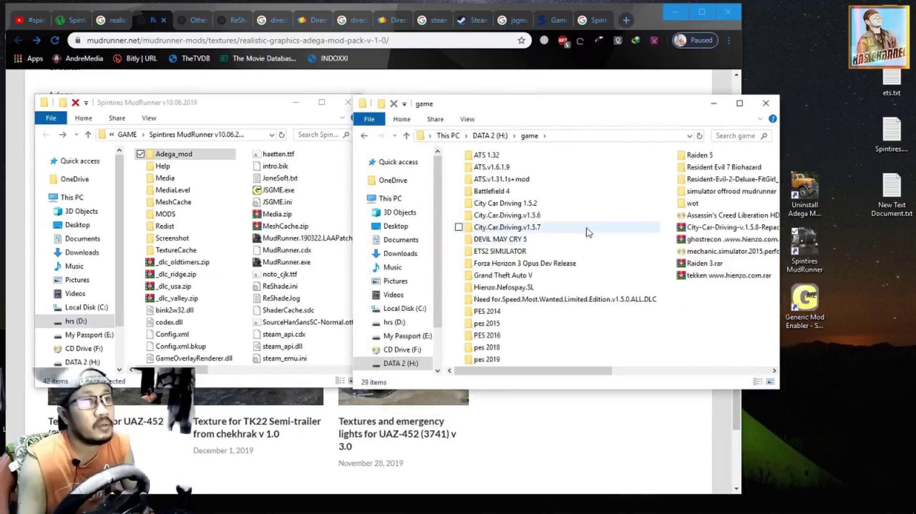
pyautogui.click(688, 194)
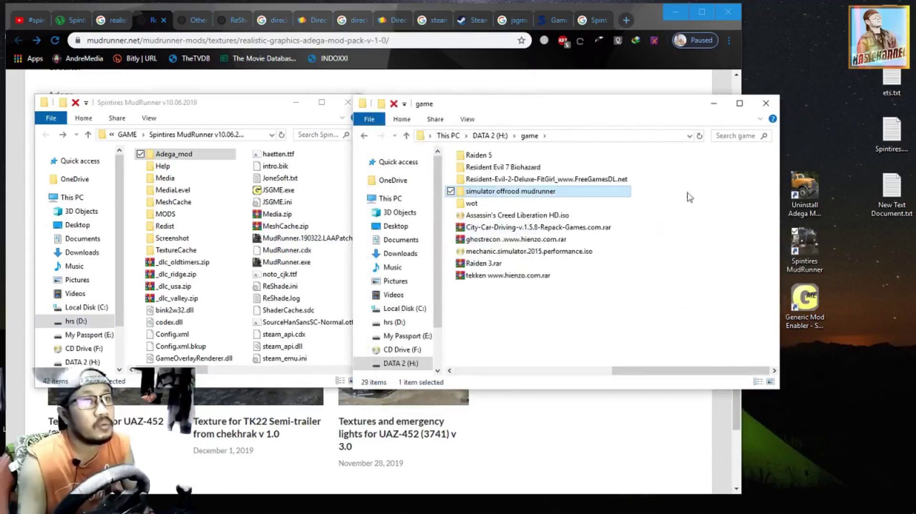
pyautogui.doubleClick(534, 194)
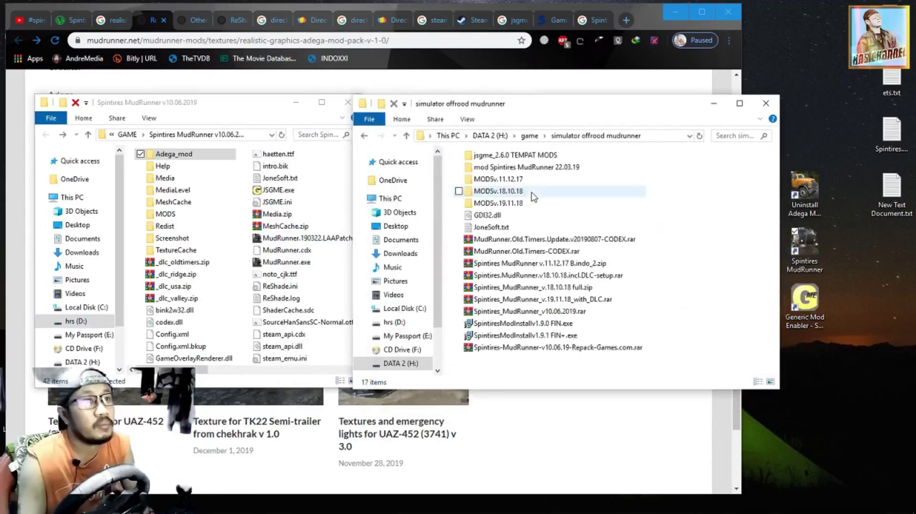
pyautogui.doubleClick(523, 167)
pyautogui.doubleClick(494, 191)
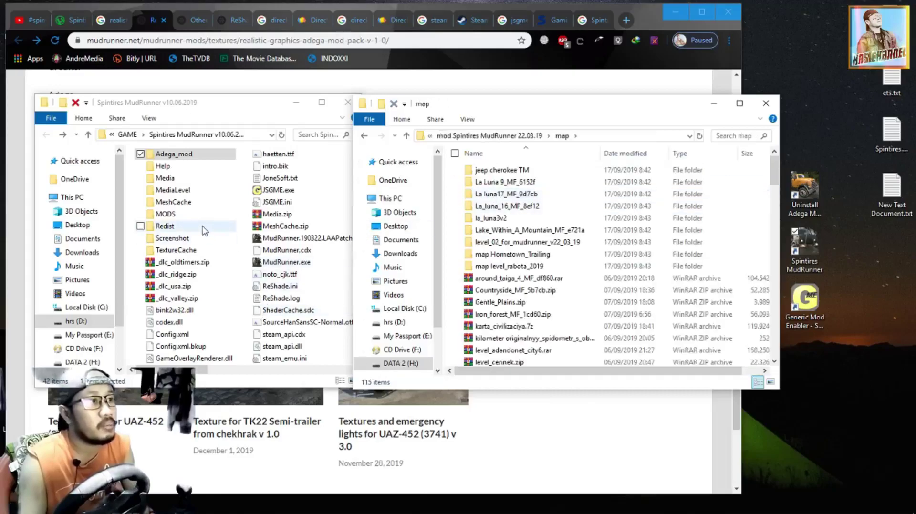
# Extract the levels folder and 52855239.xml from Countryside_MF_5b7cb.zip into the game's MODS folder.
pyautogui.click(165, 216)
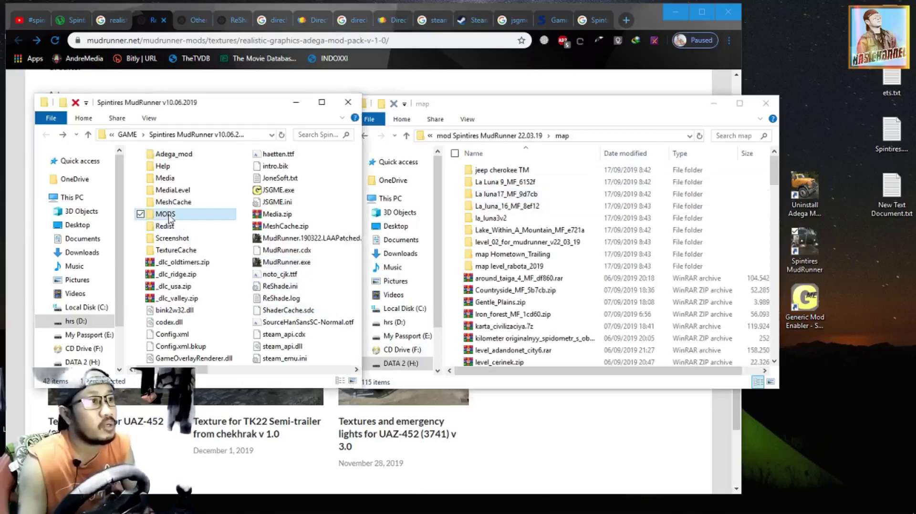
pyautogui.doubleClick(170, 218)
pyautogui.click(458, 231)
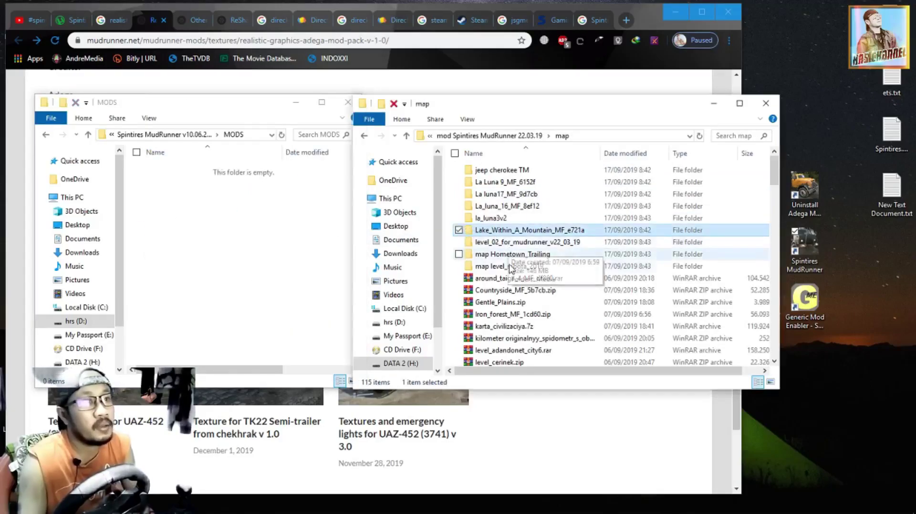
pyautogui.click(508, 291)
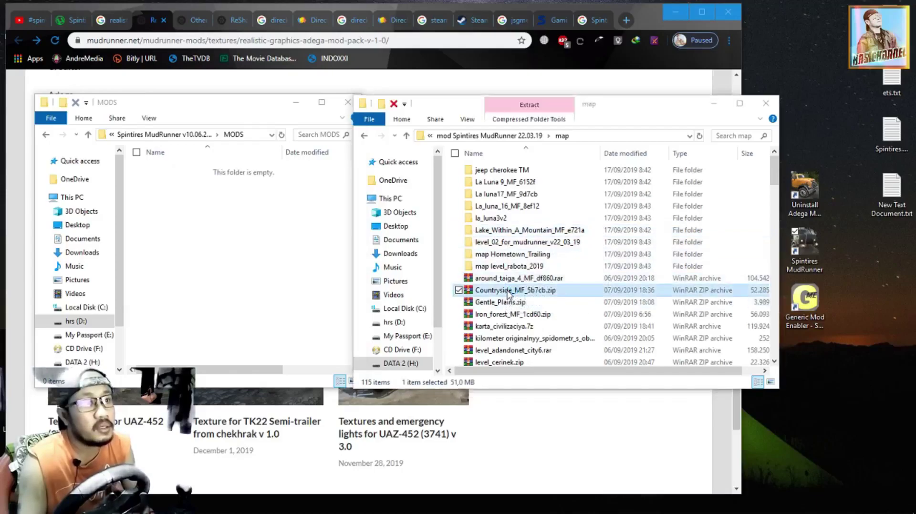
pyautogui.doubleClick(506, 290)
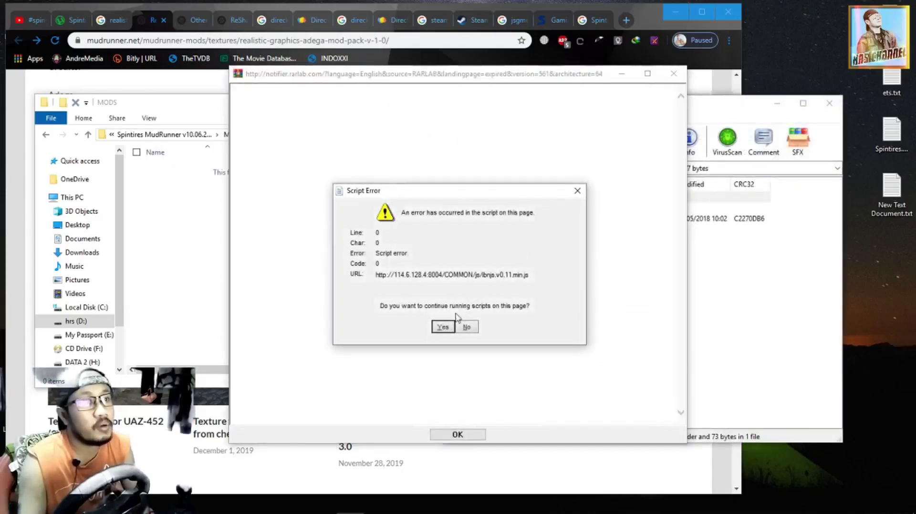
pyautogui.click(443, 329)
pyautogui.click(472, 436)
pyautogui.moveTo(487, 236); pyautogui.dragTo(280, 263)
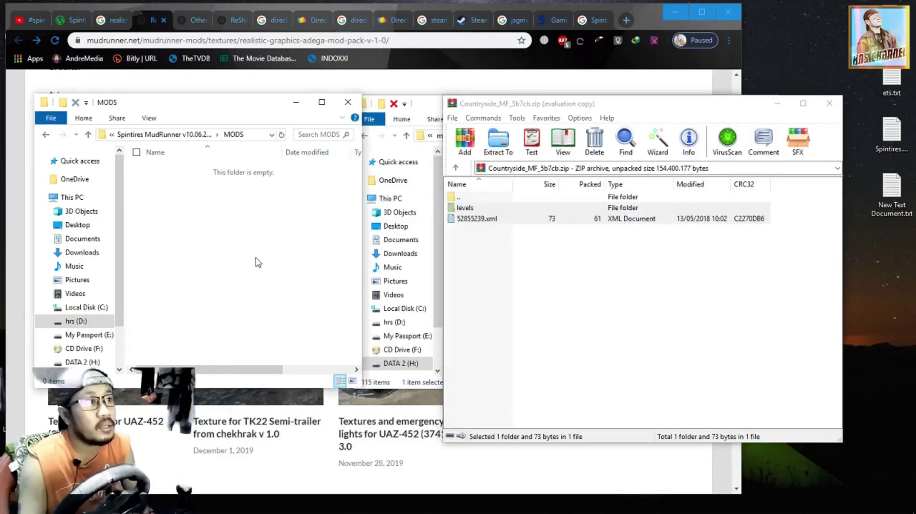
# Copy the jeep cherokee TM and La_luna_16_MF_8ef12 folders from the map folder into MODS.
pyautogui.click(457, 169)
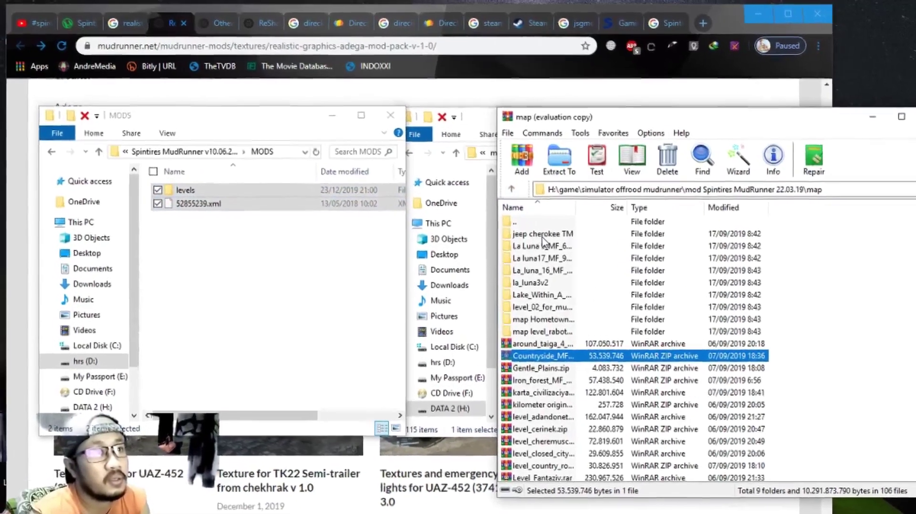
pyautogui.click(483, 209)
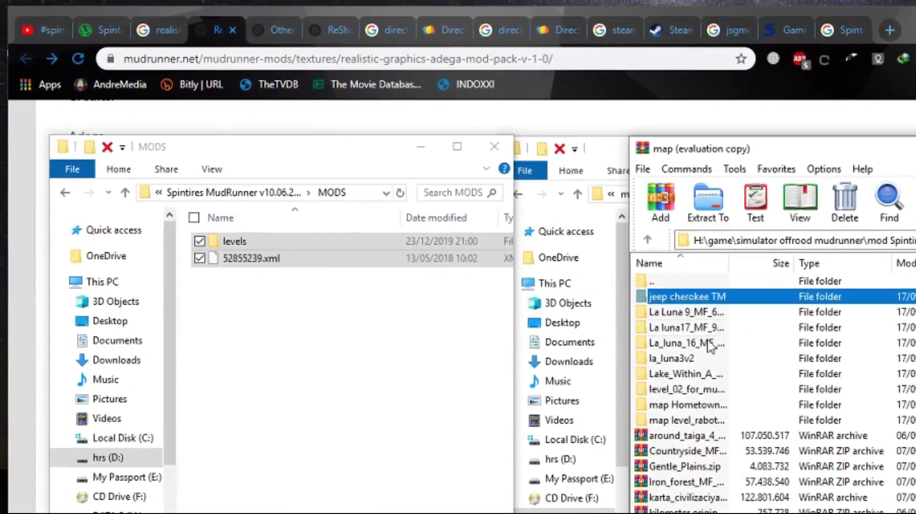
pyautogui.keyDown('ctrl'); pyautogui.click(687, 314); pyautogui.keyUp('ctrl')
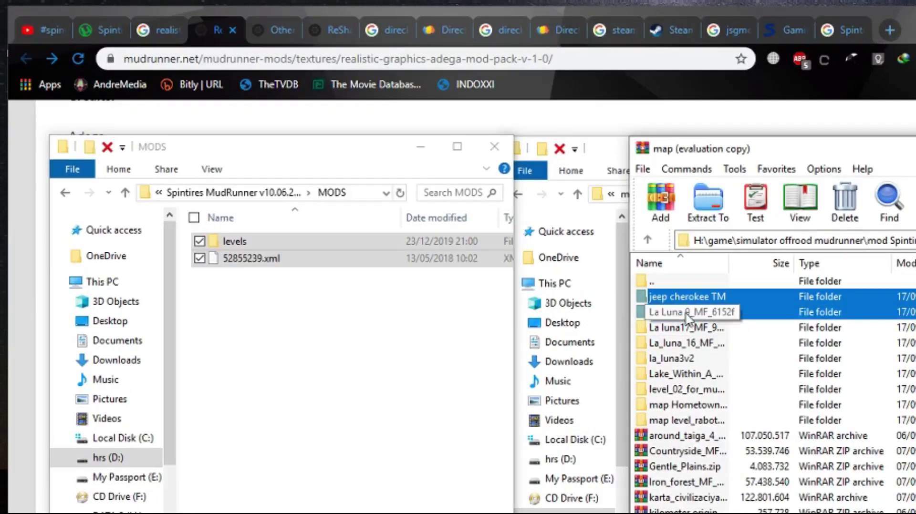
pyautogui.keyDown('ctrl'); pyautogui.click(688, 313); pyautogui.keyUp('ctrl')
pyautogui.keyDown('ctrl'); pyautogui.click(687, 343); pyautogui.keyUp('ctrl')
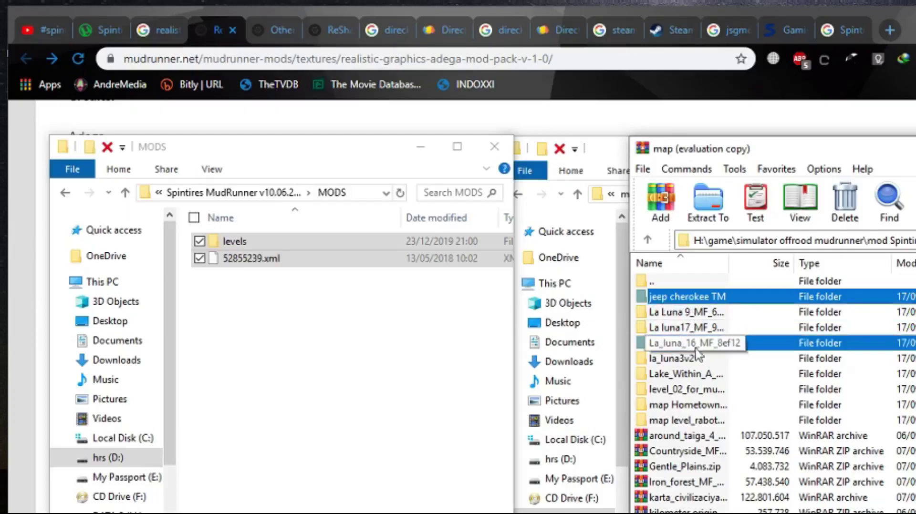
pyautogui.moveTo(687, 347); pyautogui.dragTo(641, 343)
pyautogui.moveTo(449, 345); pyautogui.dragTo(449, 342)
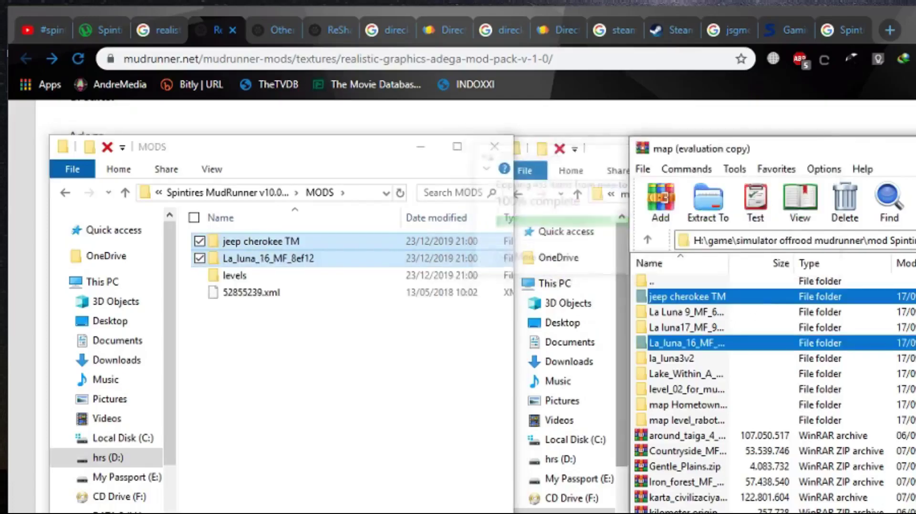
# Copy the truk Dongfeng and truk Shaanxi folders from the kendaraan folder into MODS.
pyautogui.click(648, 240)
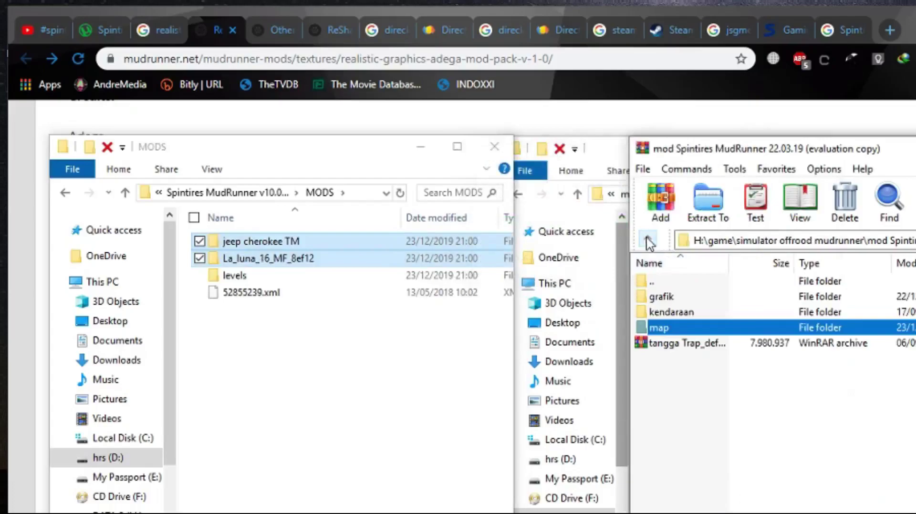
pyautogui.doubleClick(682, 313)
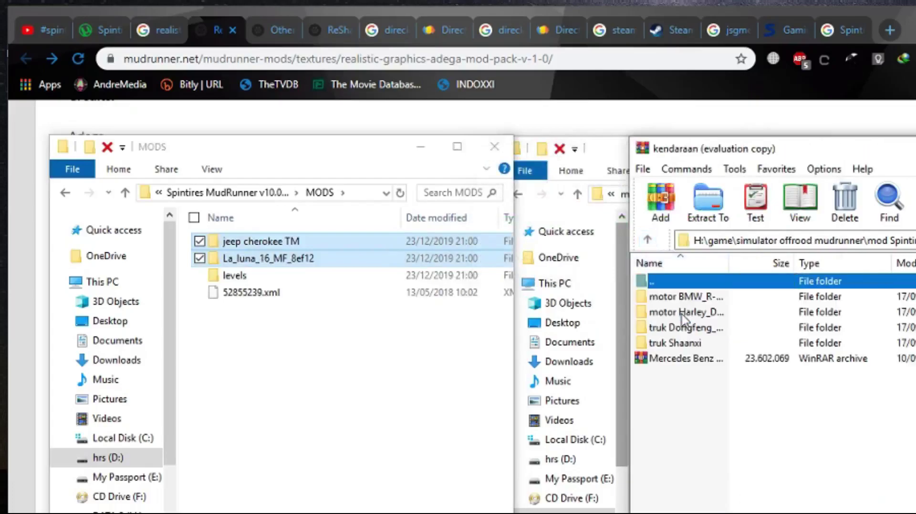
pyautogui.click(686, 344)
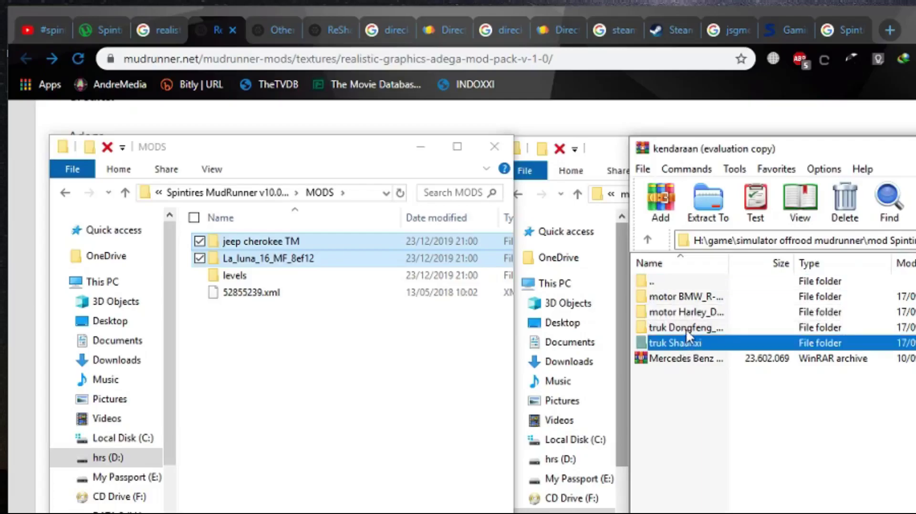
pyautogui.keyDown('ctrl'); pyautogui.click(686, 328); pyautogui.keyUp('ctrl')
pyautogui.moveTo(683, 327); pyautogui.dragTo(425, 350)
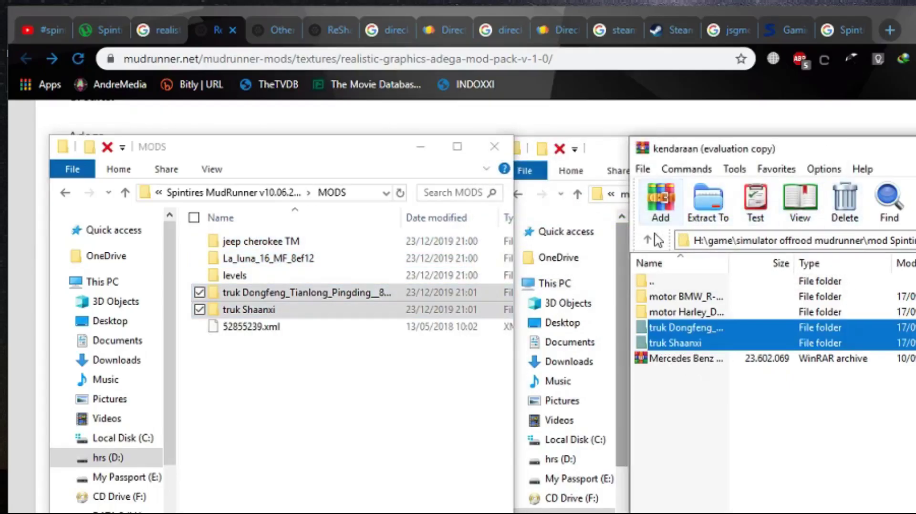
# Copy the LAMBORGINI and SEDAN Zenvo ST1_MF_76932 folders from MODSv.19.11.18 into the game's MODS folder.
pyautogui.click(649, 239)
pyautogui.click(649, 239)
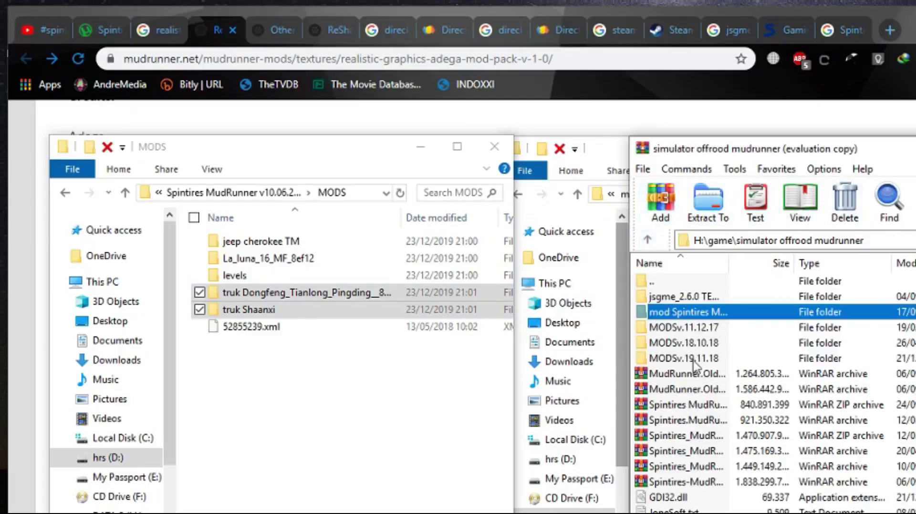
pyautogui.doubleClick(695, 359)
pyautogui.scroll(-5, 801, 449)
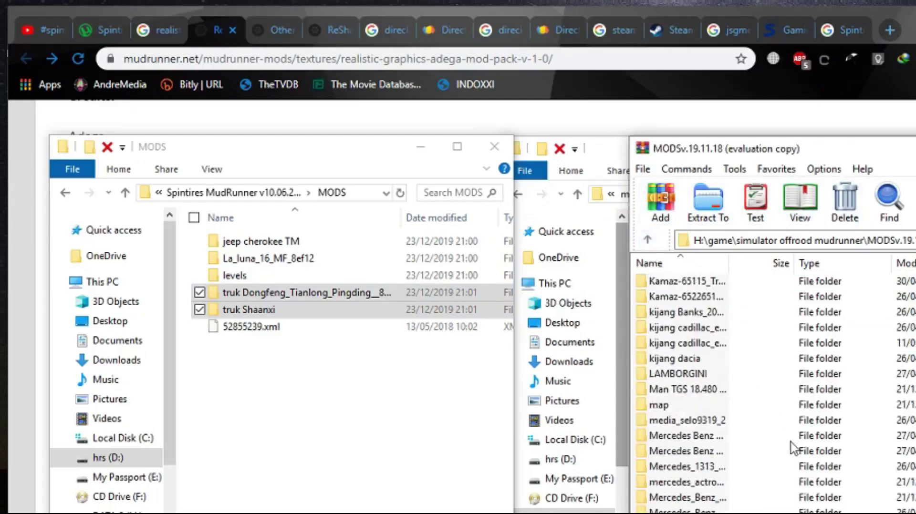
pyautogui.click(695, 380)
pyautogui.scroll(-7, 832, 436)
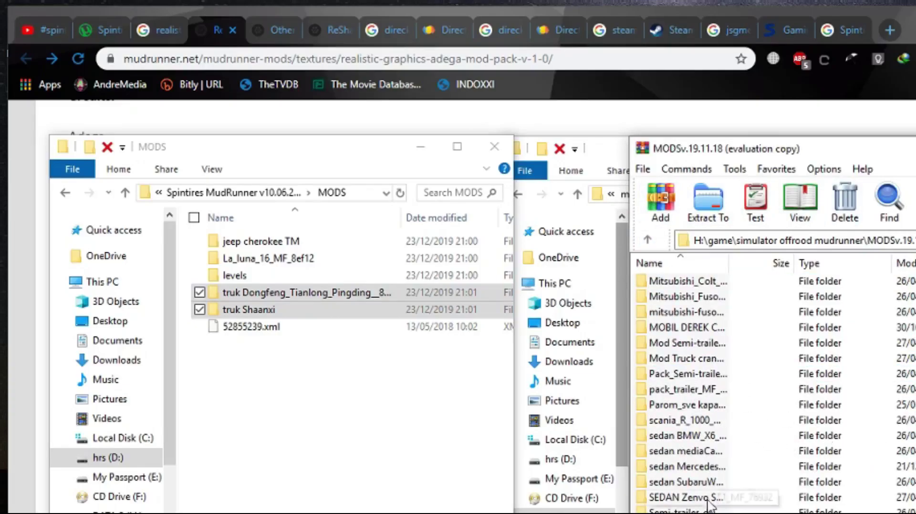
pyautogui.click(711, 498)
pyautogui.moveTo(711, 498); pyautogui.dragTo(419, 439)
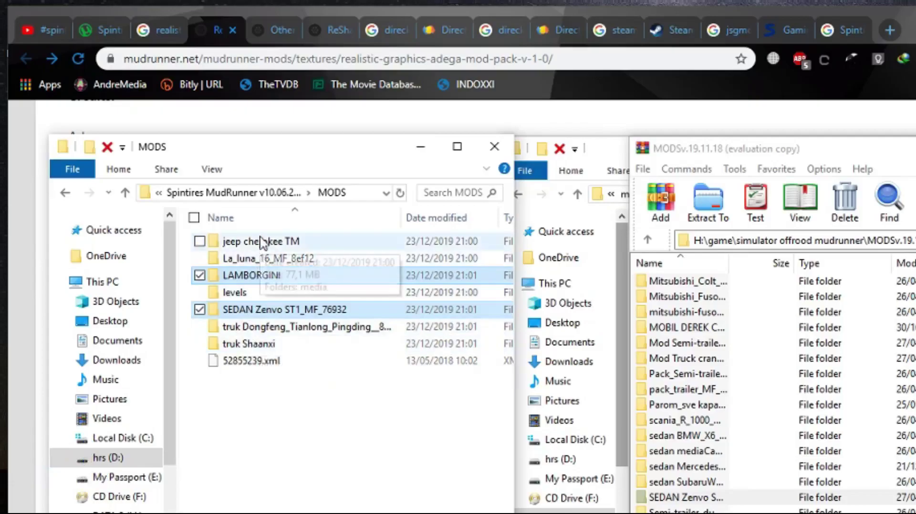
# Create a new folder inside MODS and move the levels folder and 52855239.xml into it.
pyautogui.click(296, 402)
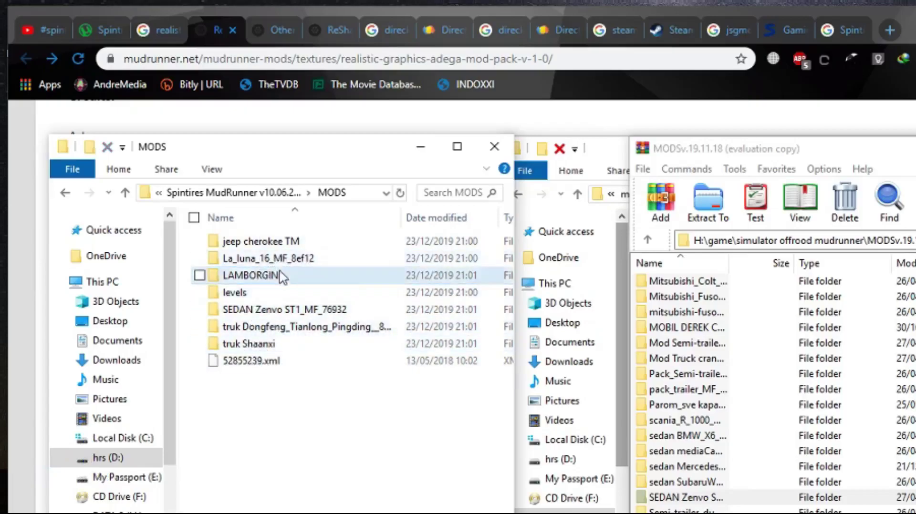
pyautogui.click(248, 298)
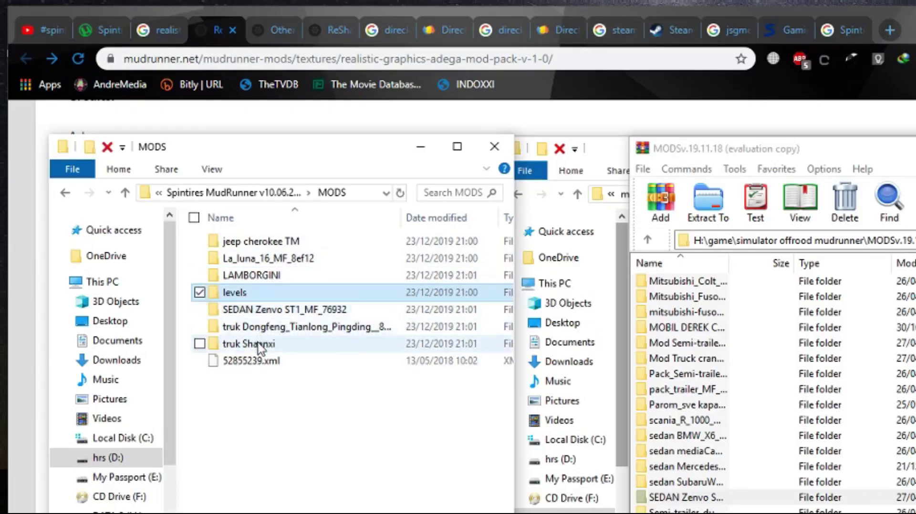
pyautogui.click(91, 151)
pyautogui.click(269, 406)
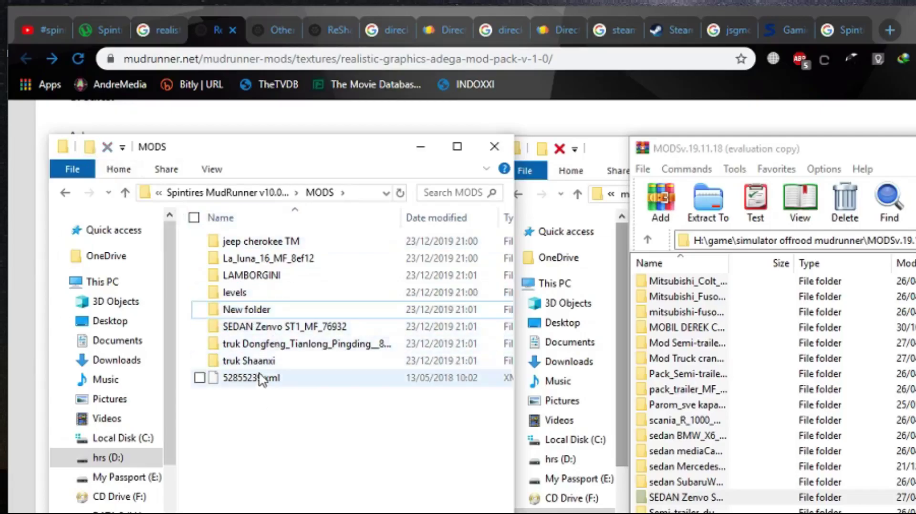
pyautogui.click(257, 378)
pyautogui.keyDown('ctrl'); pyautogui.click(234, 293); pyautogui.keyUp('ctrl')
pyautogui.moveTo(234, 292); pyautogui.dragTo(247, 311)
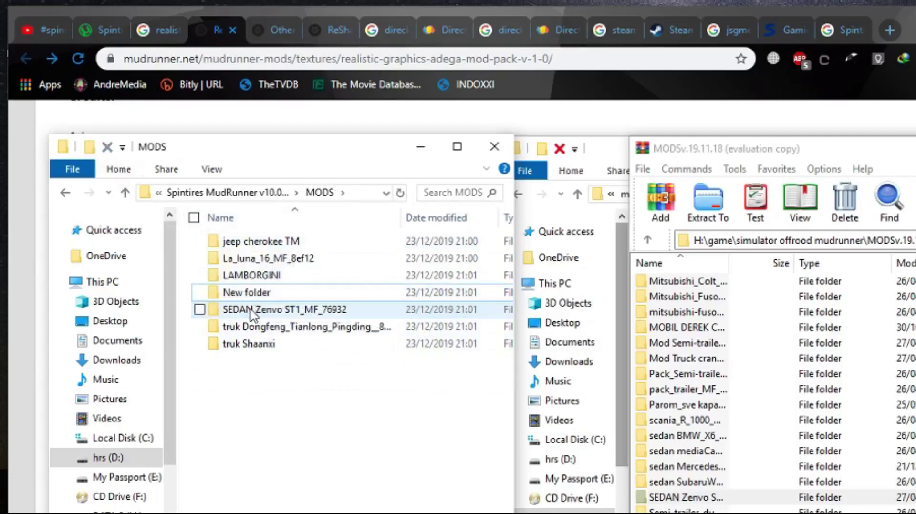
# Inspect the levels folder inside the new folder and select level_Countryside.dds to identify the map.
pyautogui.doubleClick(257, 296)
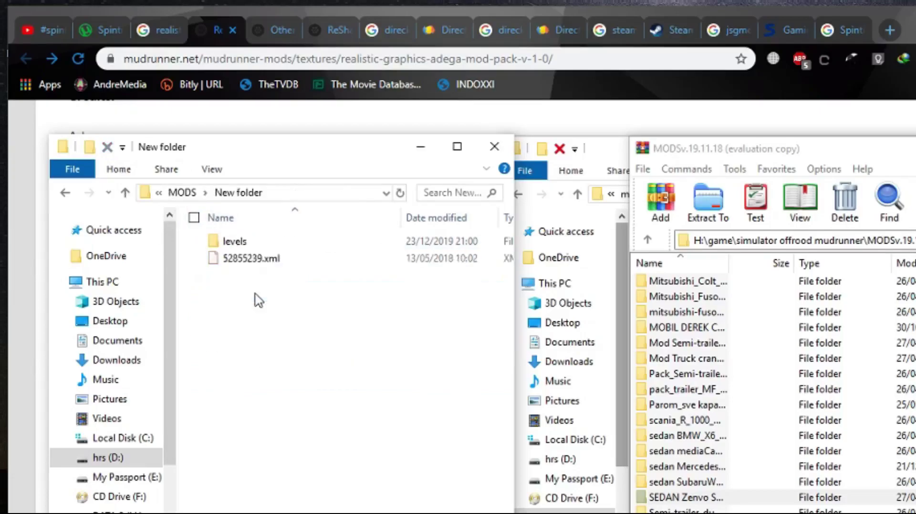
pyautogui.doubleClick(234, 242)
pyautogui.click(246, 308)
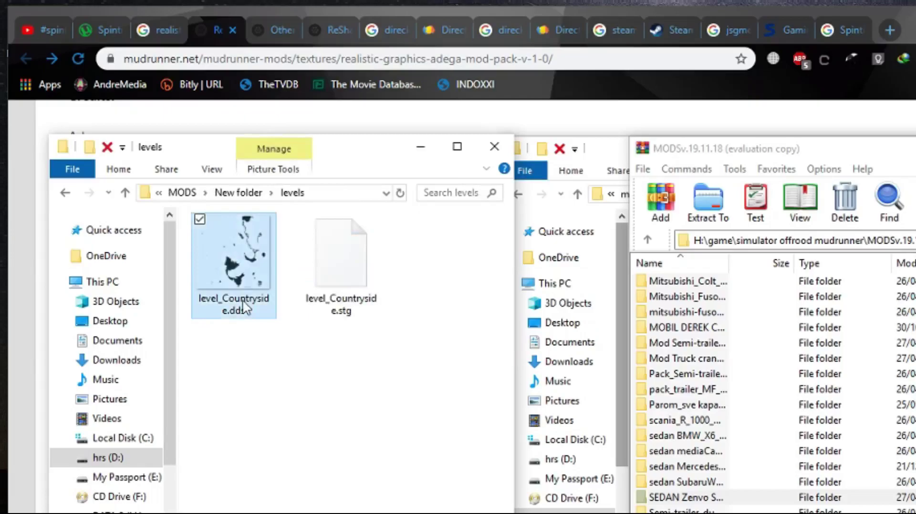
# Rename the new folder in MODS to level_Countryside, reusing the name of the level_Countryside.dds file.
pyautogui.click(246, 308)
pyautogui.rightClick(244, 303)
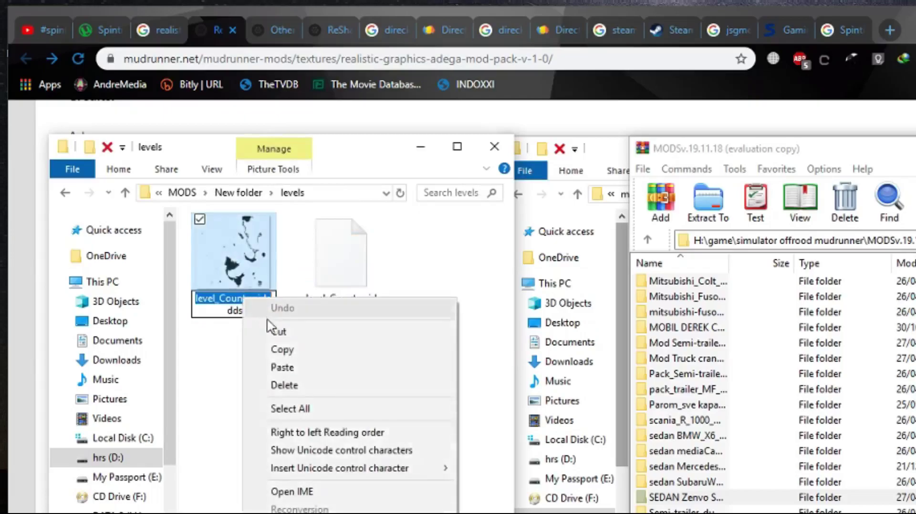
pyautogui.click(279, 346)
pyautogui.click(66, 193)
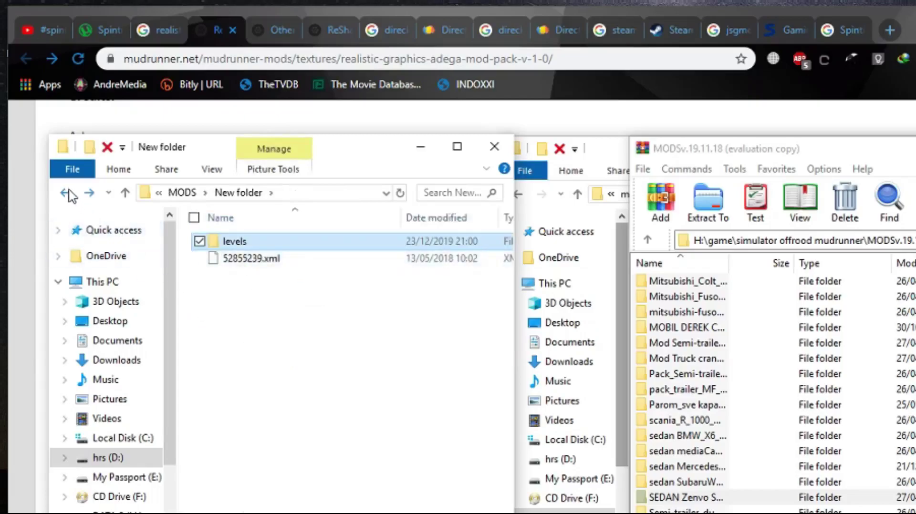
pyautogui.click(67, 194)
pyautogui.click(247, 297)
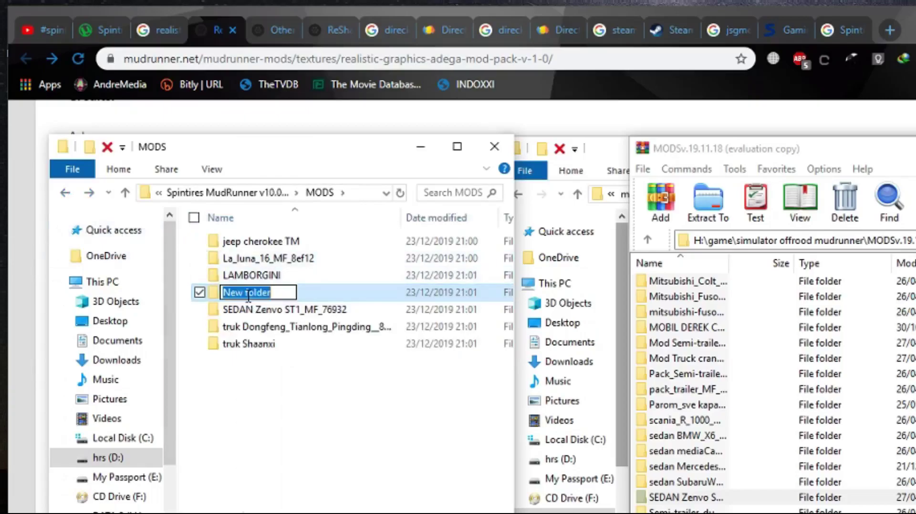
pyautogui.rightClick(244, 294)
pyautogui.click(286, 366)
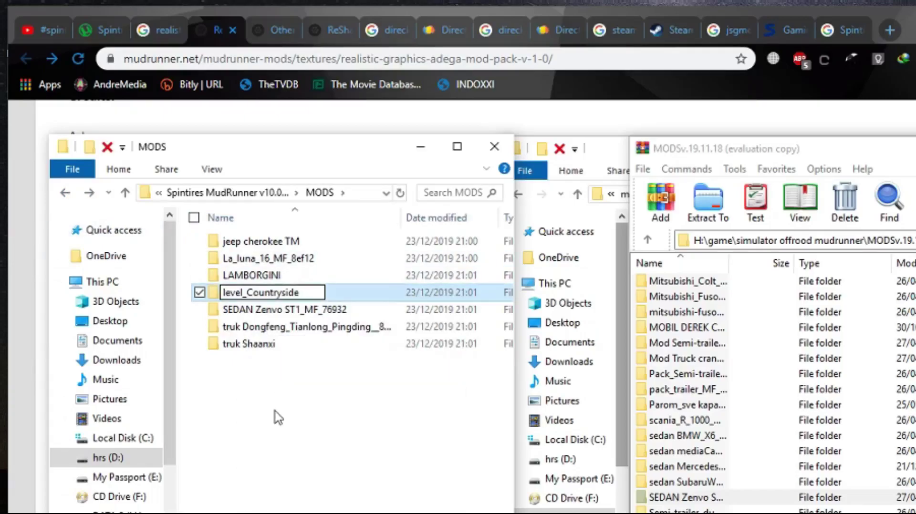
pyautogui.click(279, 409)
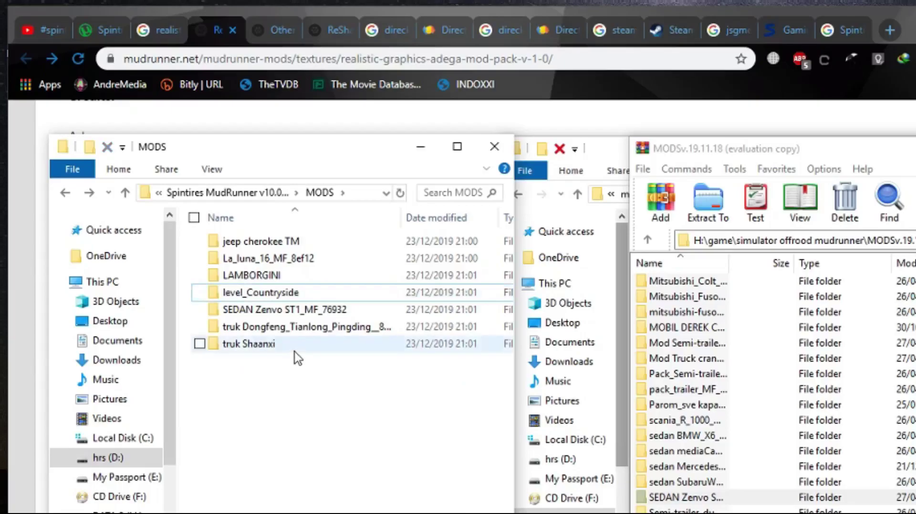
# Compare the contents of the level_Countryside folder with the media folder structure of the jeep cherokee TM mod.
pyautogui.click(277, 276)
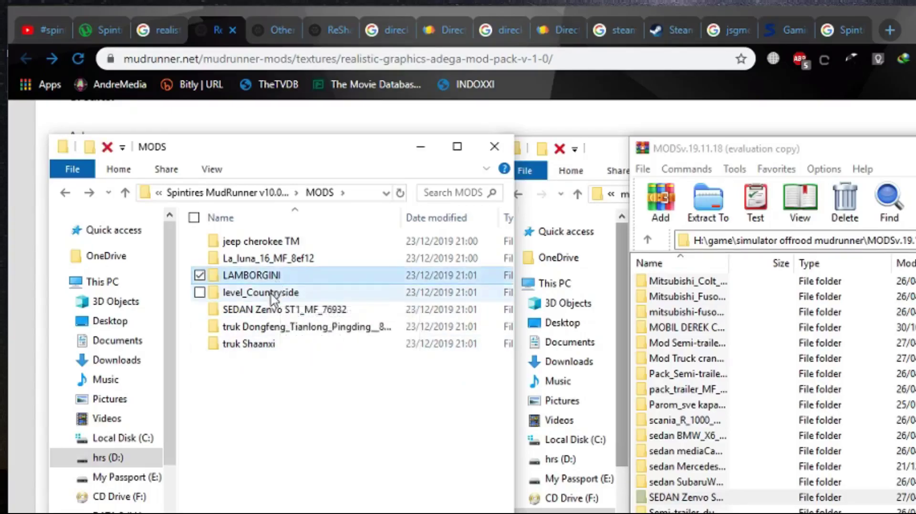
pyautogui.click(272, 294)
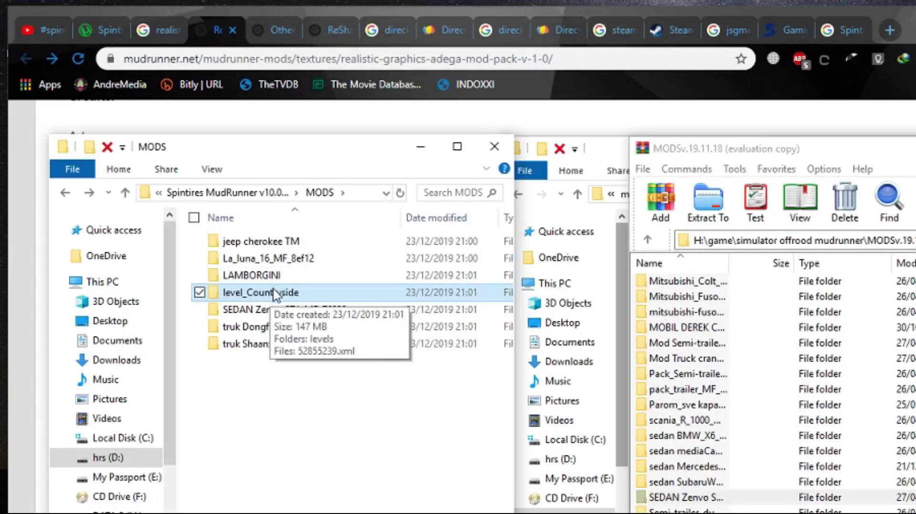
pyautogui.doubleClick(267, 293)
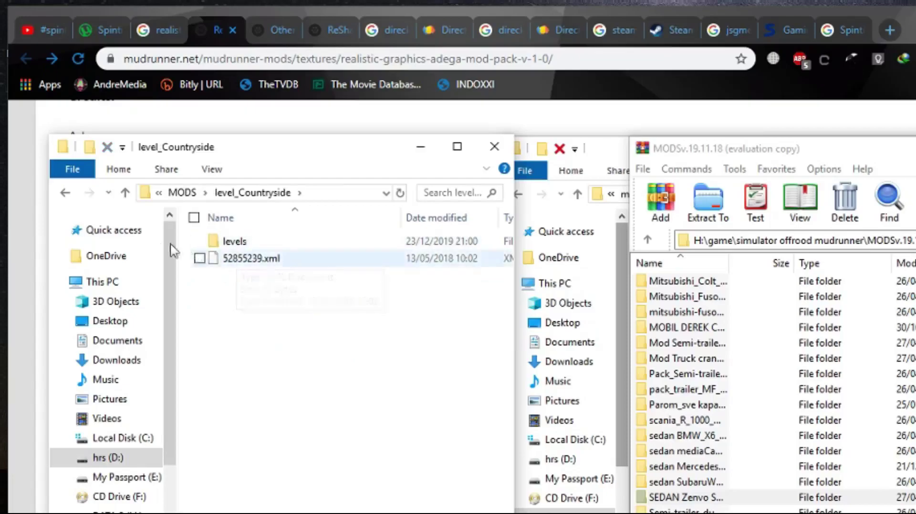
pyautogui.click(65, 193)
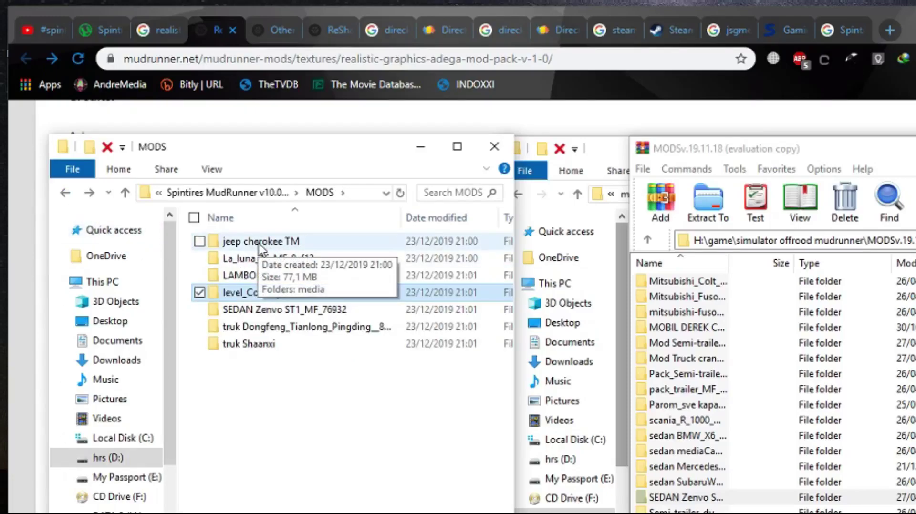
pyautogui.doubleClick(260, 243)
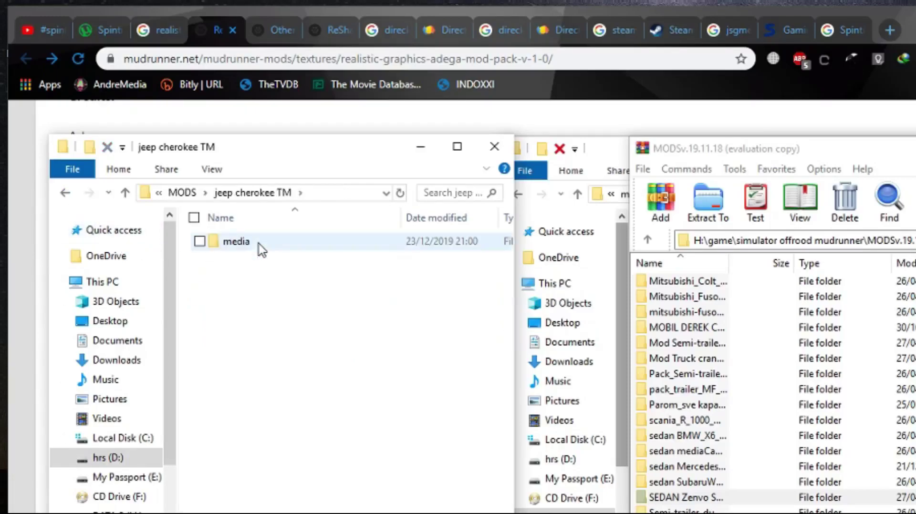
pyautogui.doubleClick(246, 244)
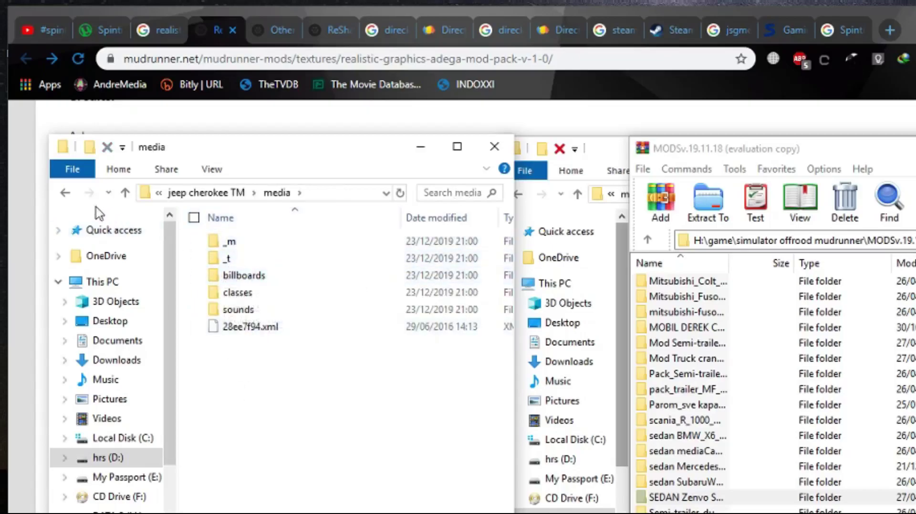
pyautogui.click(65, 193)
pyautogui.click(65, 194)
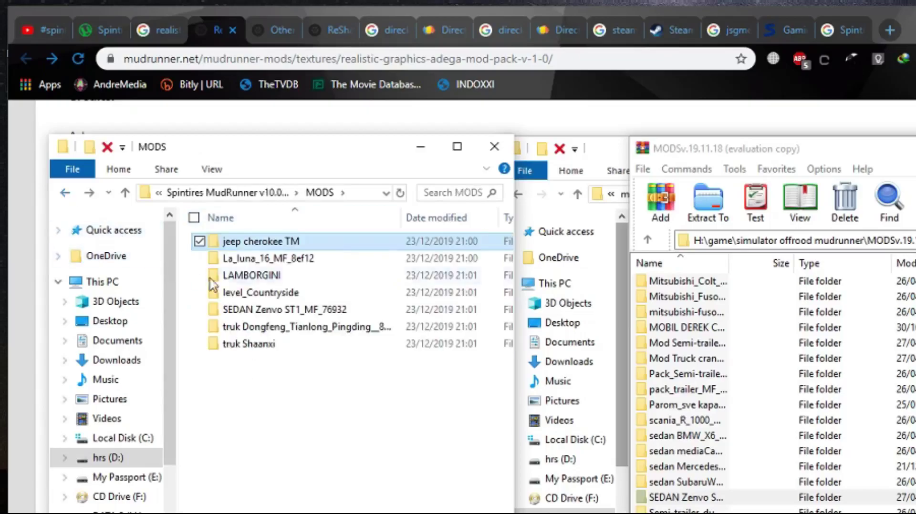
pyautogui.moveTo(273, 300)
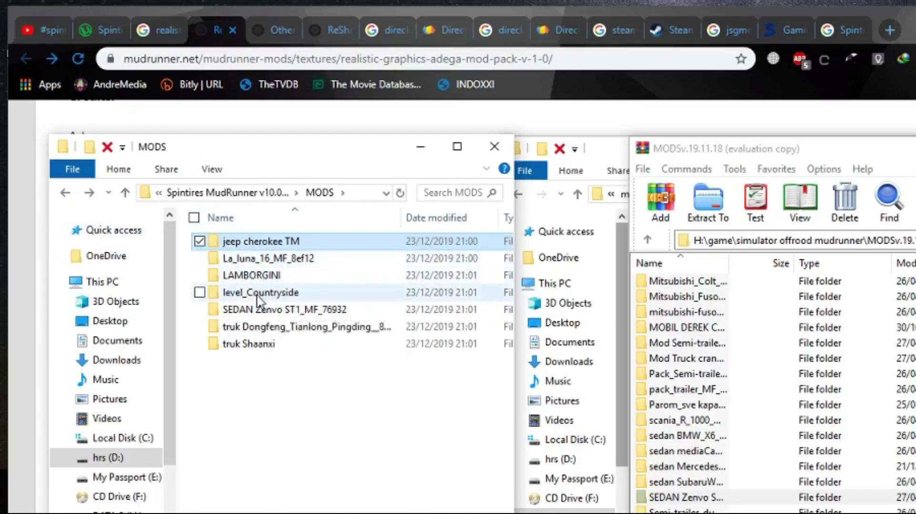
# Create a media folder inside level_Countryside and move the levels folder and 52855239.xml into it.
pyautogui.doubleClick(260, 298)
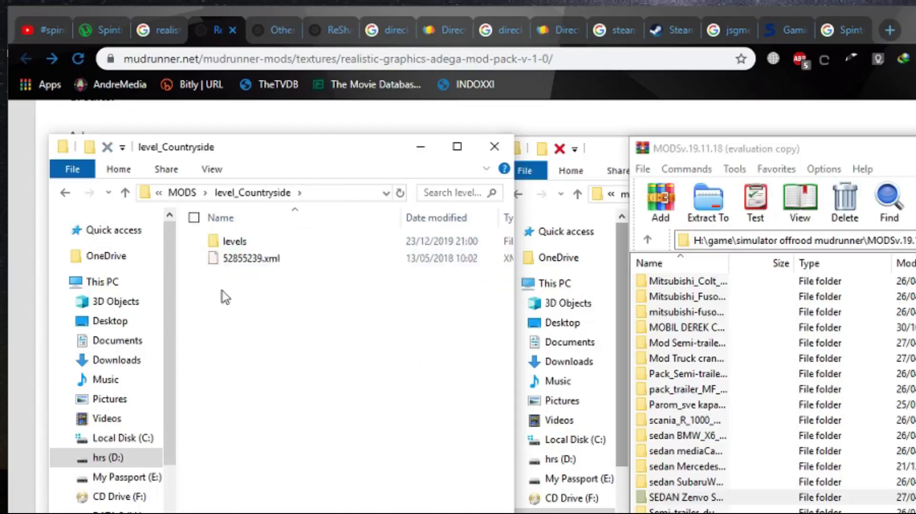
pyautogui.click(91, 149)
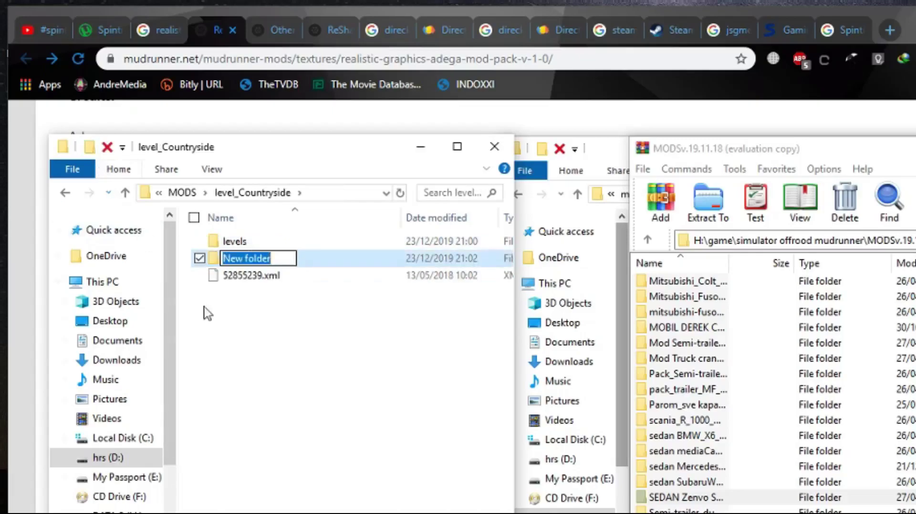
pyautogui.write('media')
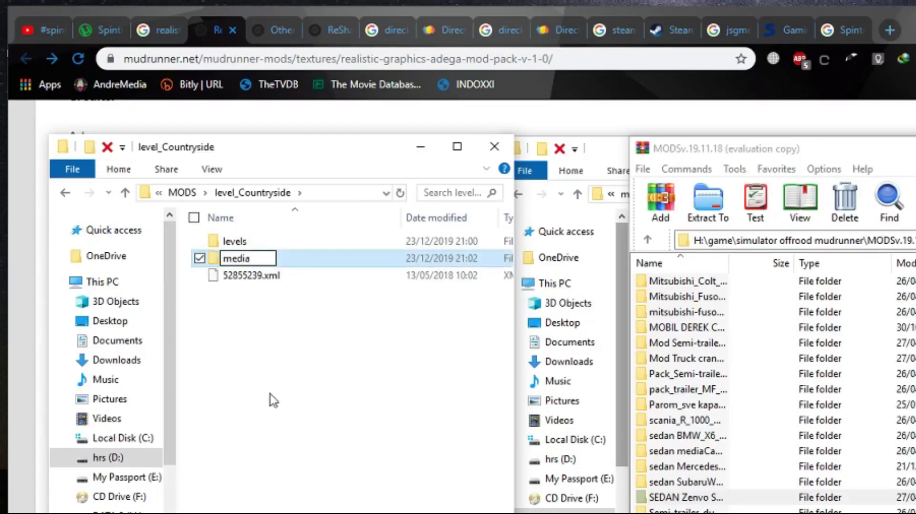
pyautogui.click(273, 400)
pyautogui.click(235, 241)
pyautogui.keyDown('ctrl'); pyautogui.click(252, 279); pyautogui.keyUp('ctrl')
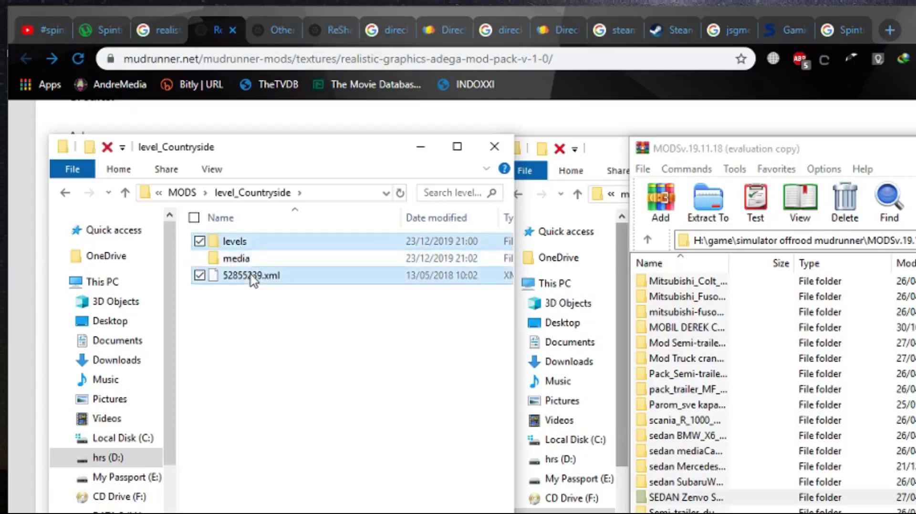
pyautogui.press('Delete')
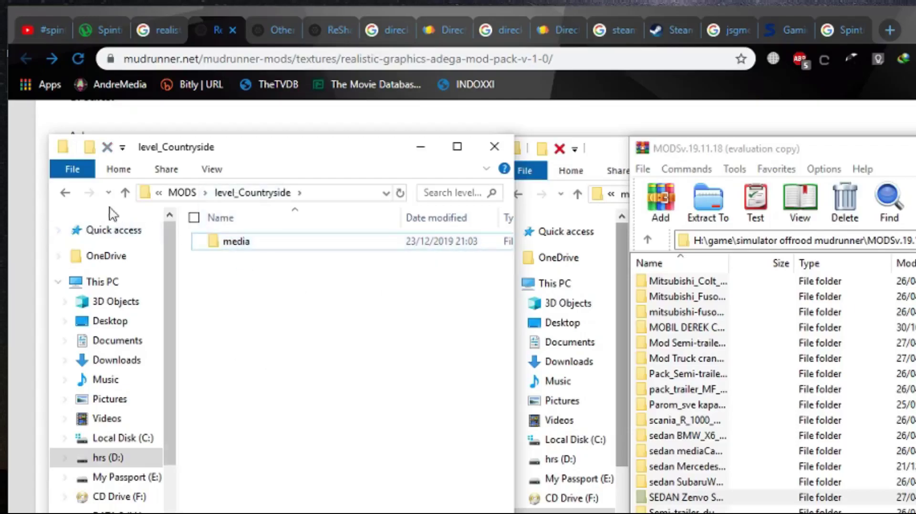
# Check the media folders inside level_Countryside and SEDAN Zenvo ST1_MF_76932, and review the list of mod folders in MODS.
pyautogui.click(66, 193)
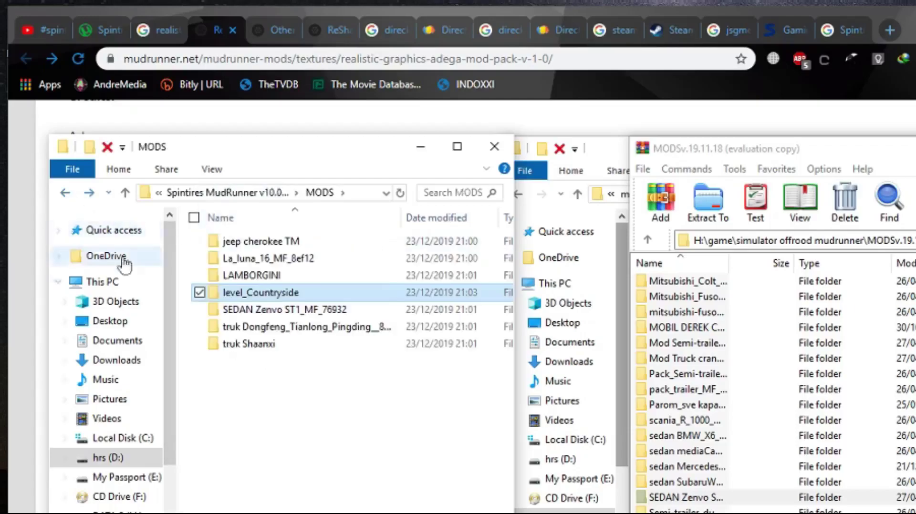
pyautogui.doubleClick(269, 296)
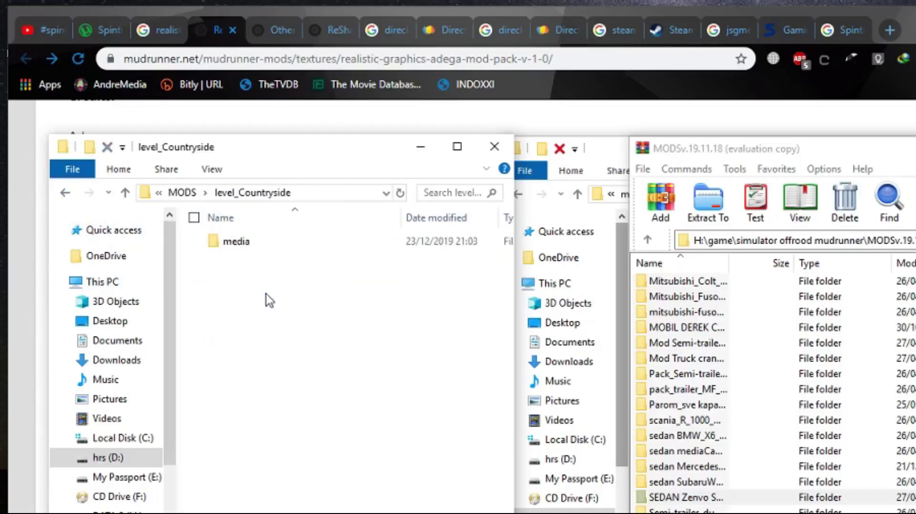
pyautogui.doubleClick(236, 242)
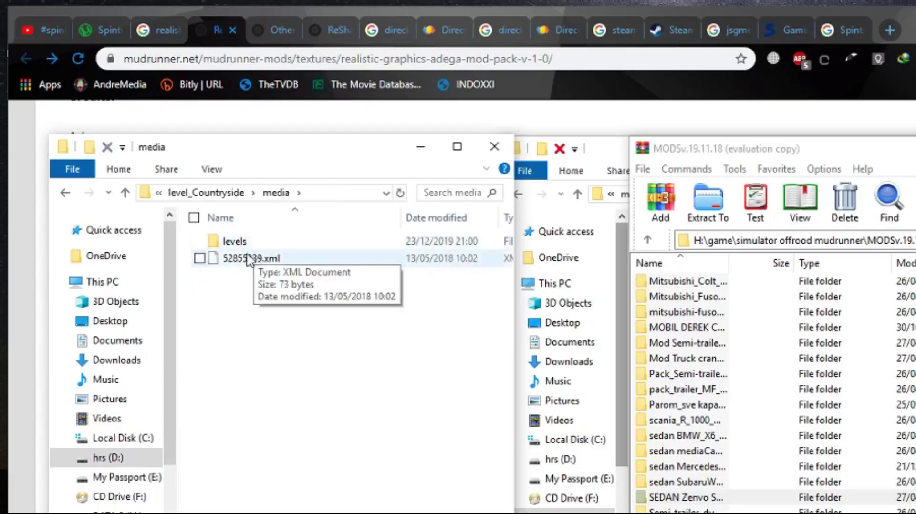
pyautogui.click(66, 193)
pyautogui.click(66, 193)
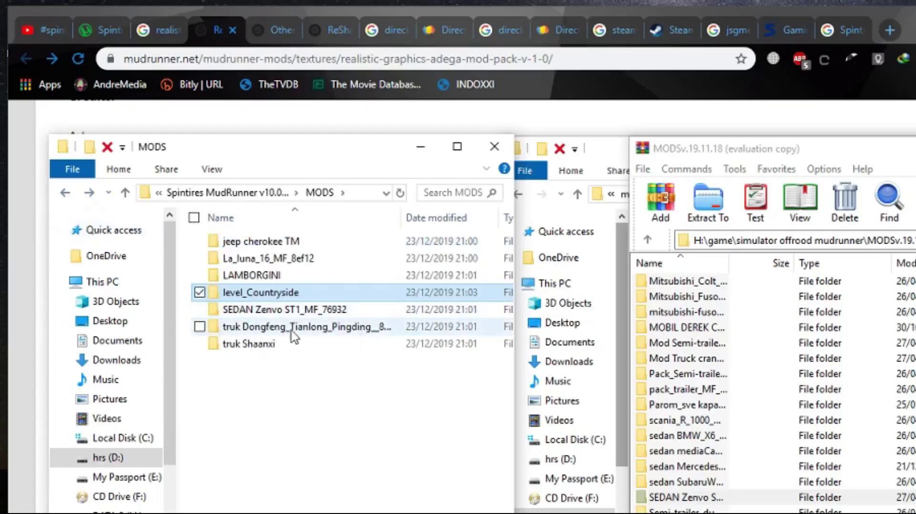
pyautogui.doubleClick(282, 311)
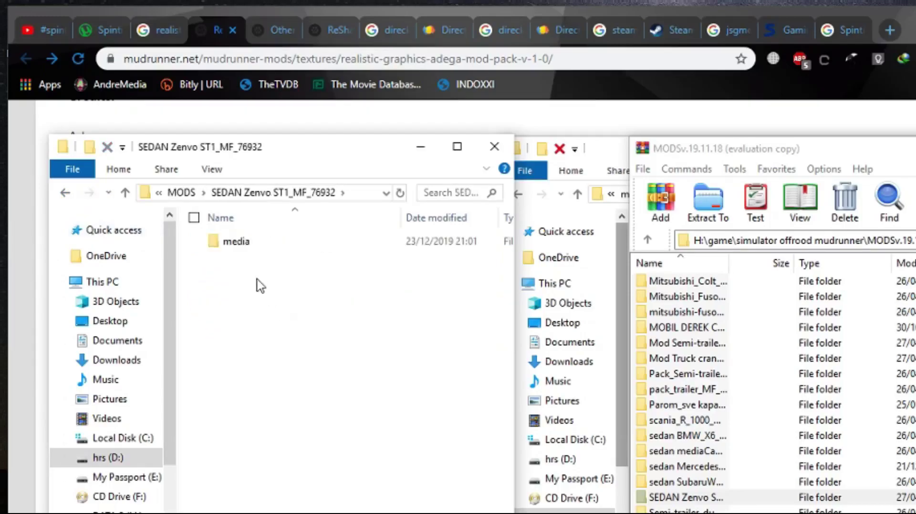
pyautogui.doubleClick(238, 242)
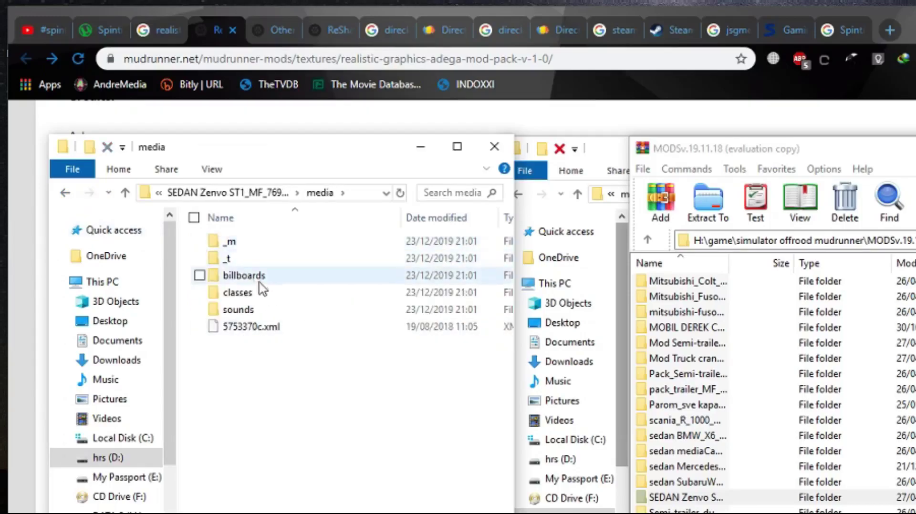
pyautogui.click(65, 193)
pyautogui.click(66, 193)
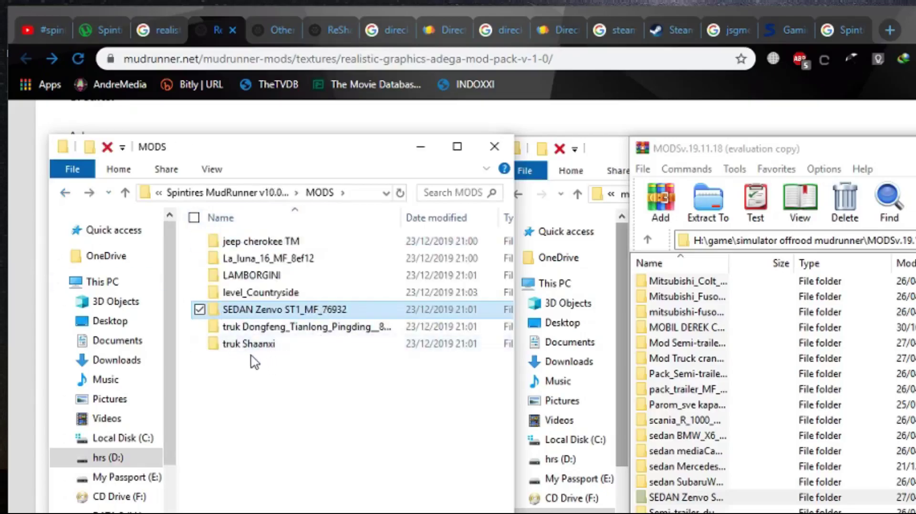
pyautogui.moveTo(246, 358); pyautogui.dragTo(258, 241)
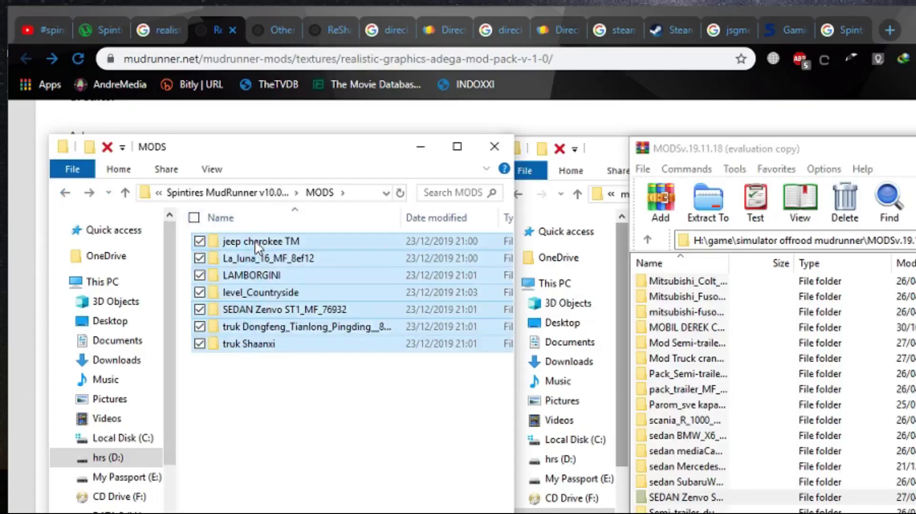
pyautogui.click(271, 418)
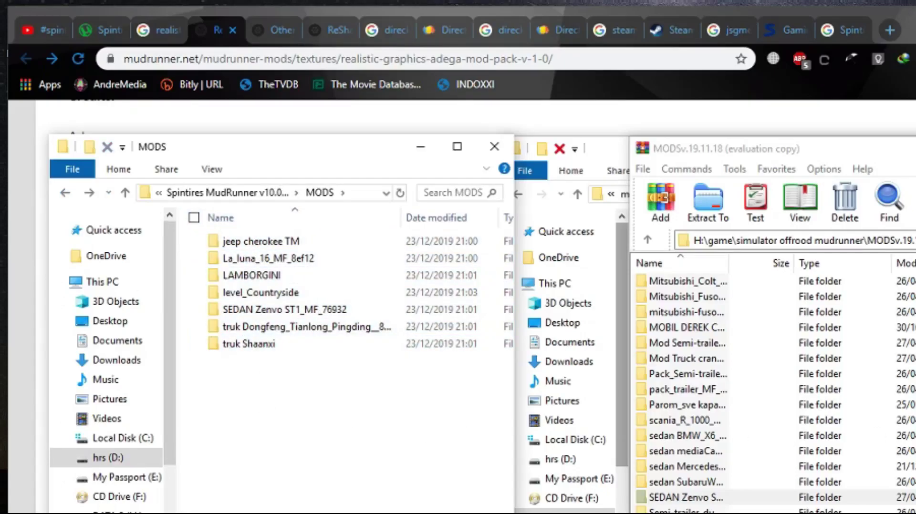
# Close the MODSv.19.11.18 archive, switch to Generic Mod Enabler and activate the jeep cherokee TM mod.
pyautogui.hotkey('alt', 'F4')
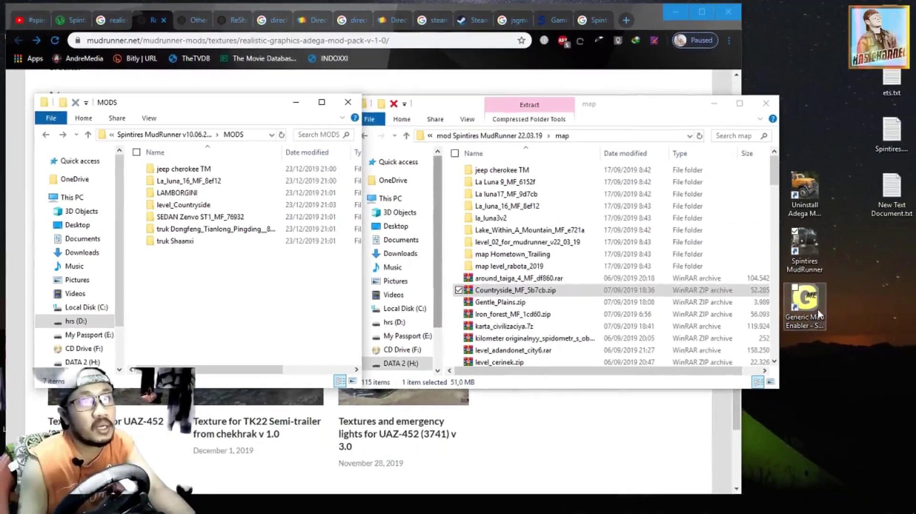
pyautogui.doubleClick(812, 304)
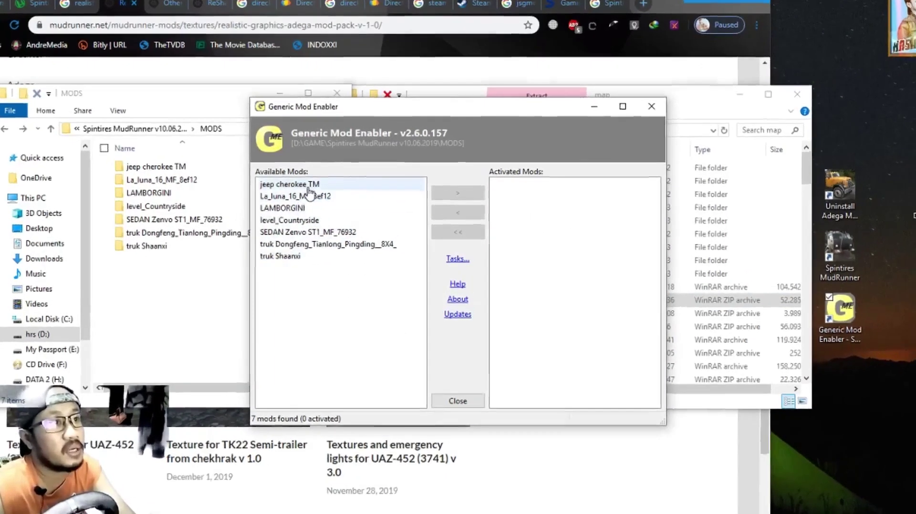
pyautogui.click(308, 189)
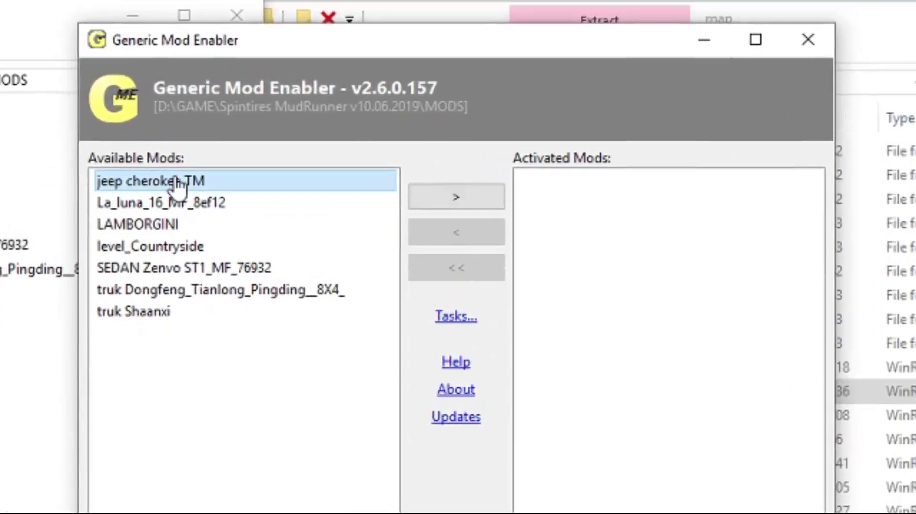
pyautogui.click(465, 196)
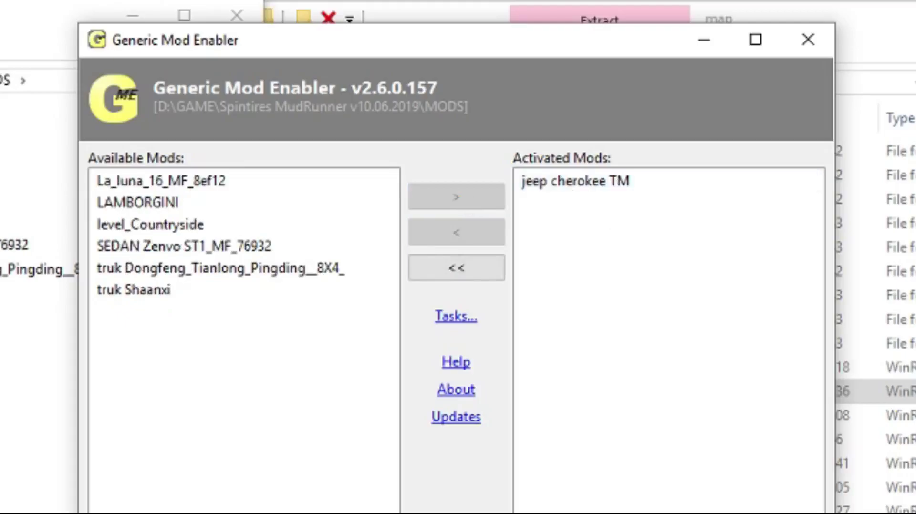
# Activate the La_luna_16_MF_8ef12 map mod, accepting the folder overlap with the jeep cherokee TM mod.
pyautogui.click(162, 183)
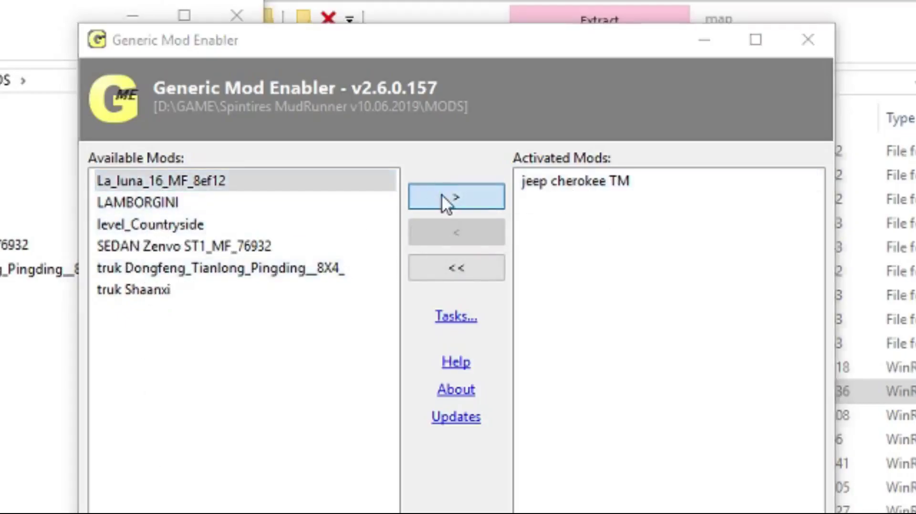
pyautogui.click(442, 195)
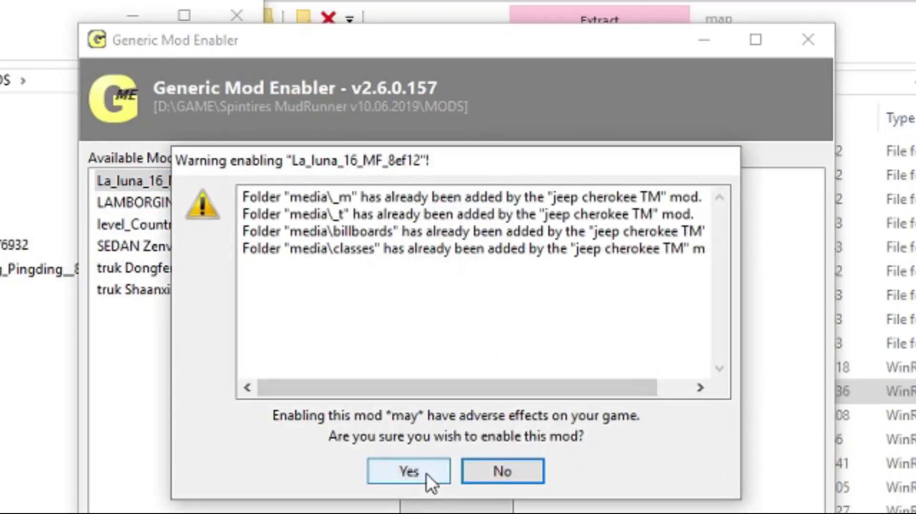
pyautogui.click(409, 472)
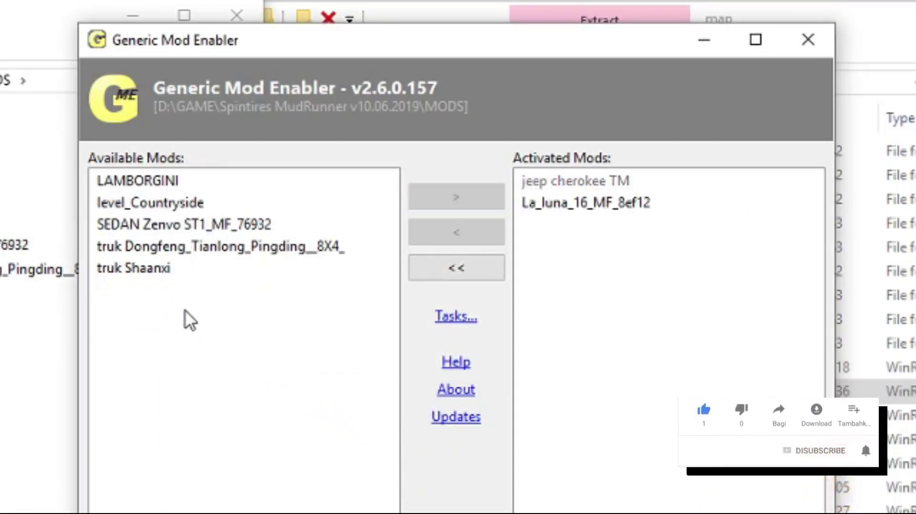
# Activate all remaining mods, from LAMBORGINI to truk Shaanxi, accepting every folder overlap, and close Generic Mod Enabler.
pyautogui.moveTo(135, 306); pyautogui.dragTo(249, 195)
pyautogui.click(458, 202)
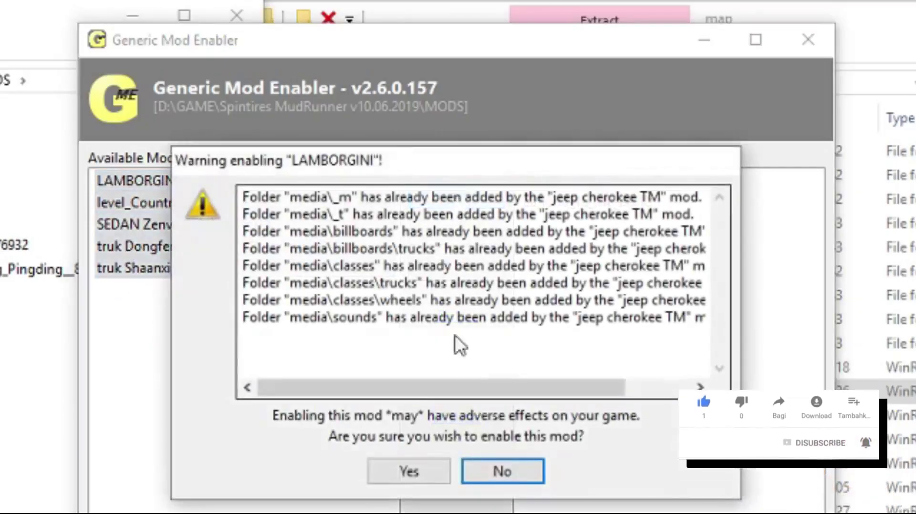
pyautogui.click(429, 472)
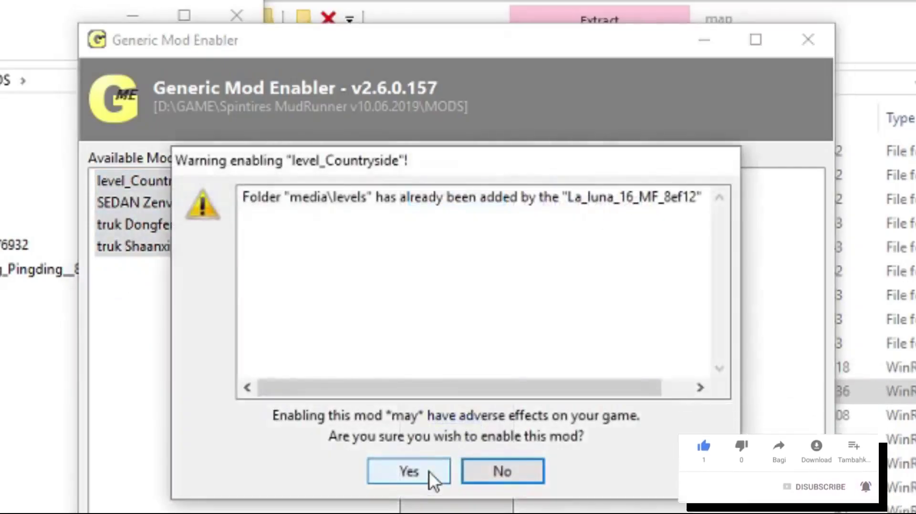
pyautogui.click(428, 472)
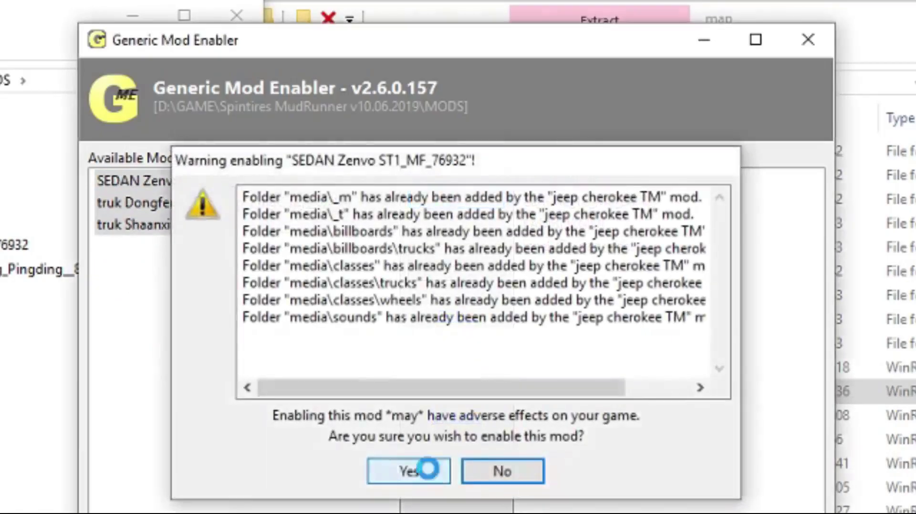
pyautogui.click(428, 471)
pyautogui.click(428, 470)
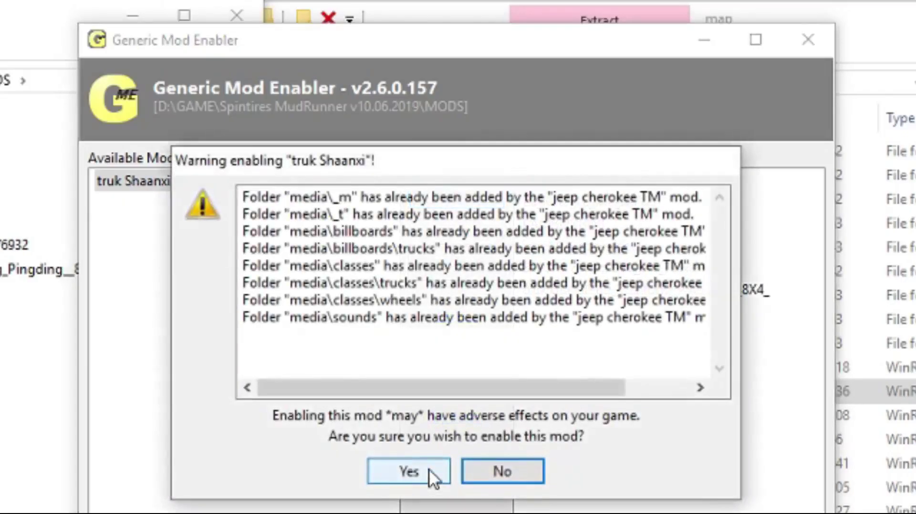
pyautogui.click(430, 470)
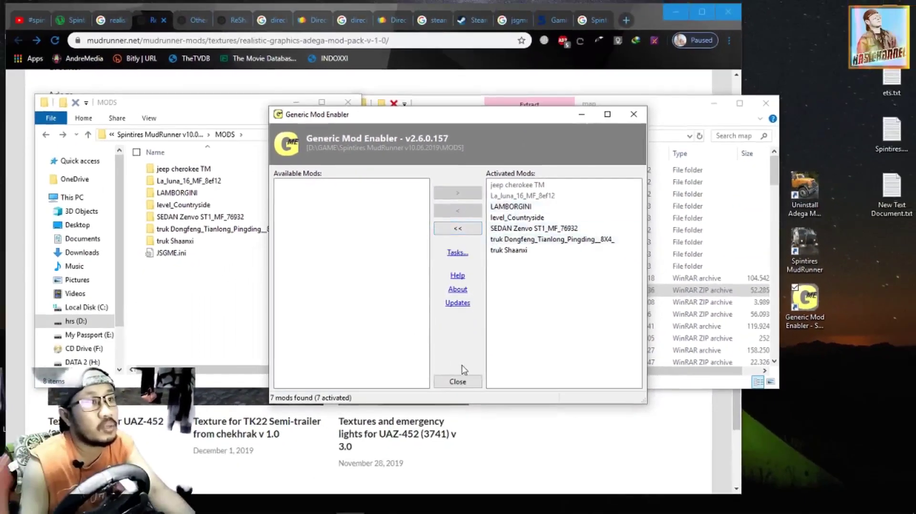
pyautogui.click(460, 384)
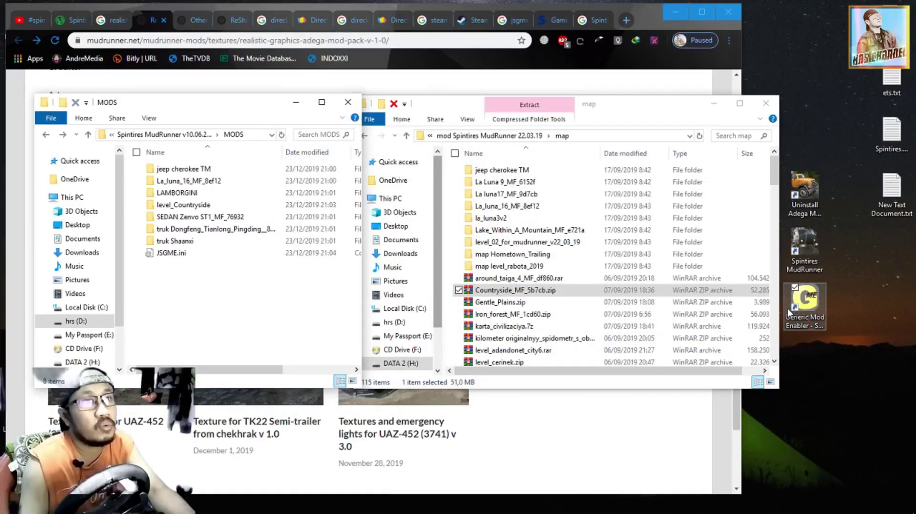
# Launch Spintires MudRunner from the desktop and leave the running game for the main menu.
pyautogui.doubleClick(810, 240)
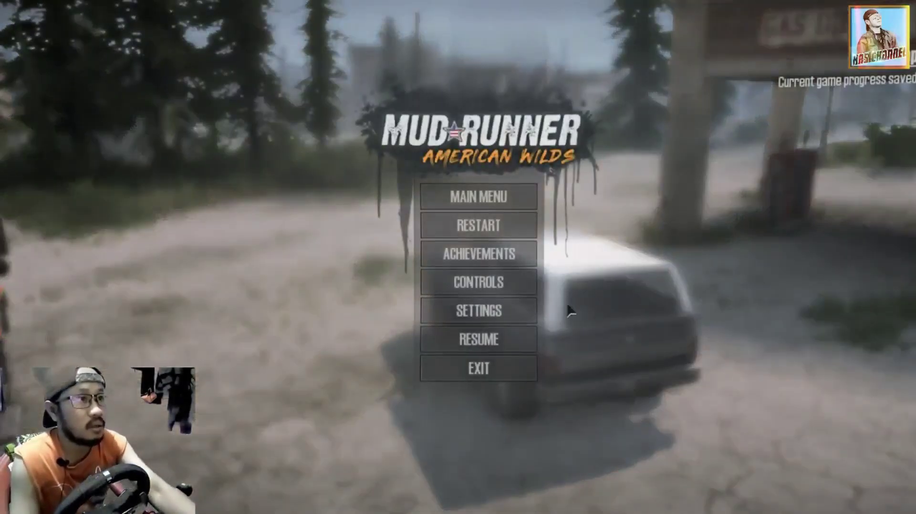
pyautogui.click(479, 193)
pyautogui.click(458, 290)
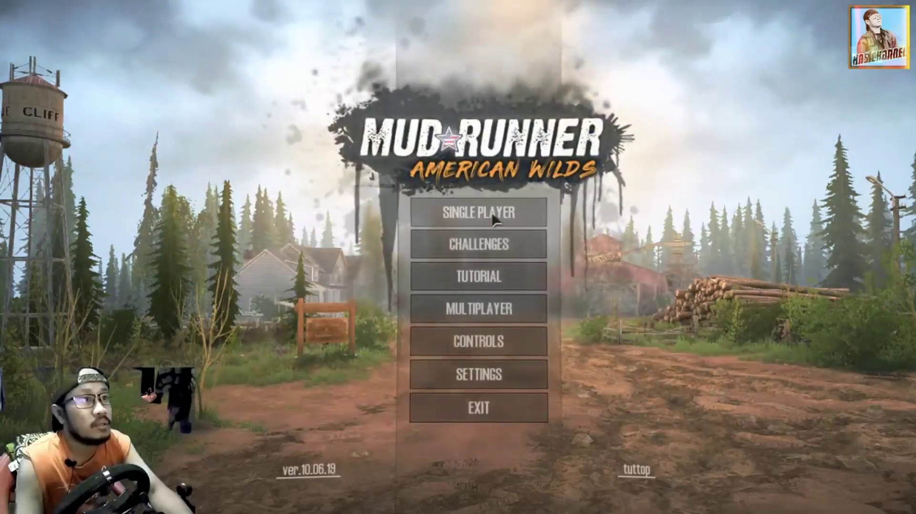
# Set up a single-player game on the level_Countryside map.
pyautogui.click(495, 219)
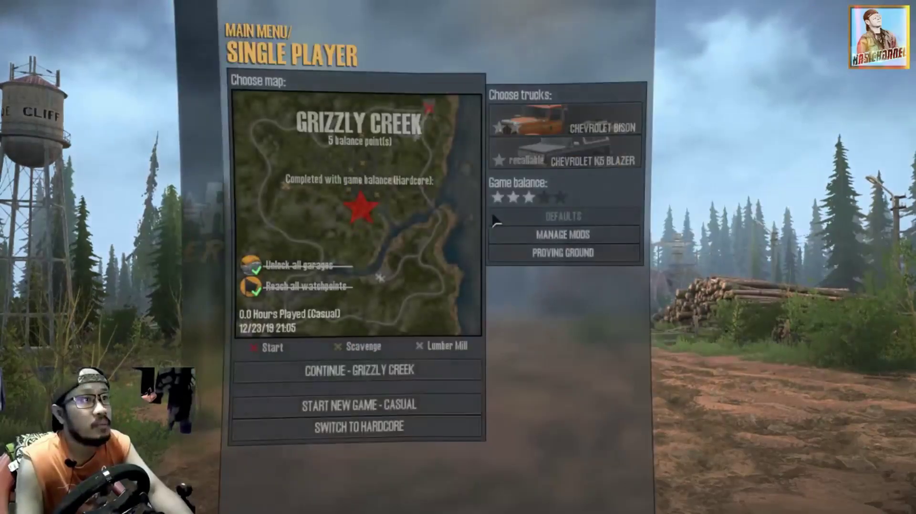
pyautogui.click(438, 237)
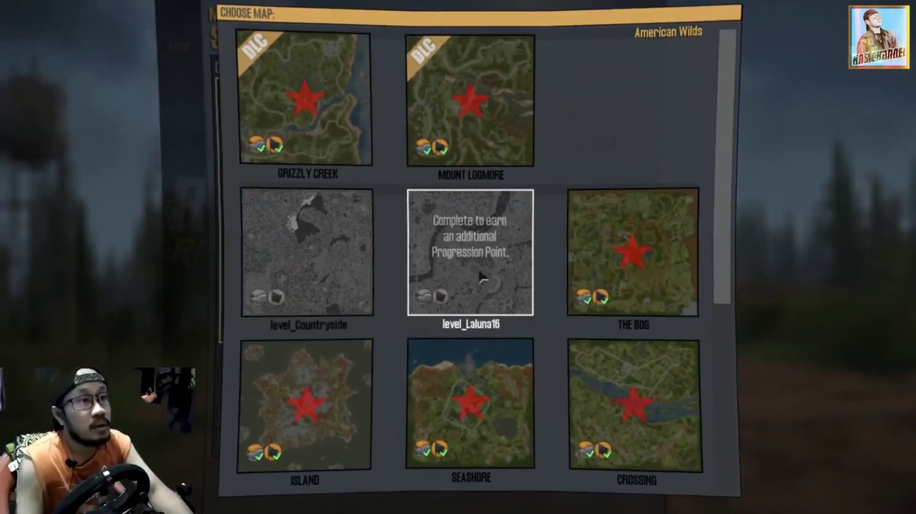
pyautogui.scroll(-2, 486, 291)
pyautogui.scroll(2, 487, 293)
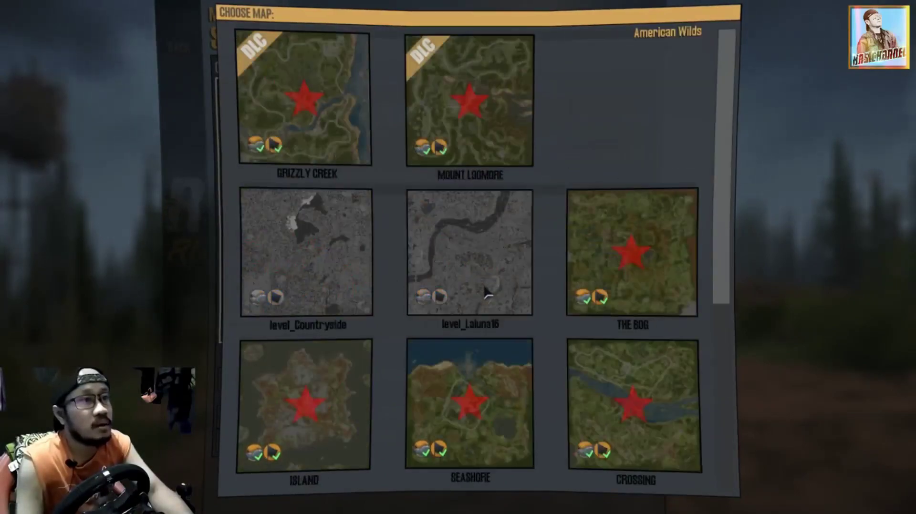
pyautogui.click(335, 279)
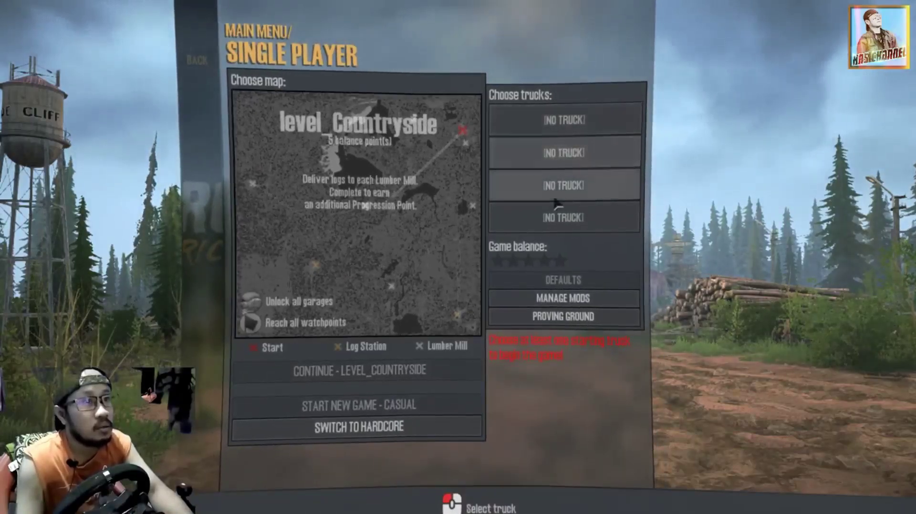
# Choose the red Lamborghini and the yellow Zenvo ST1 as the first two starting trucks.
pyautogui.click(548, 121)
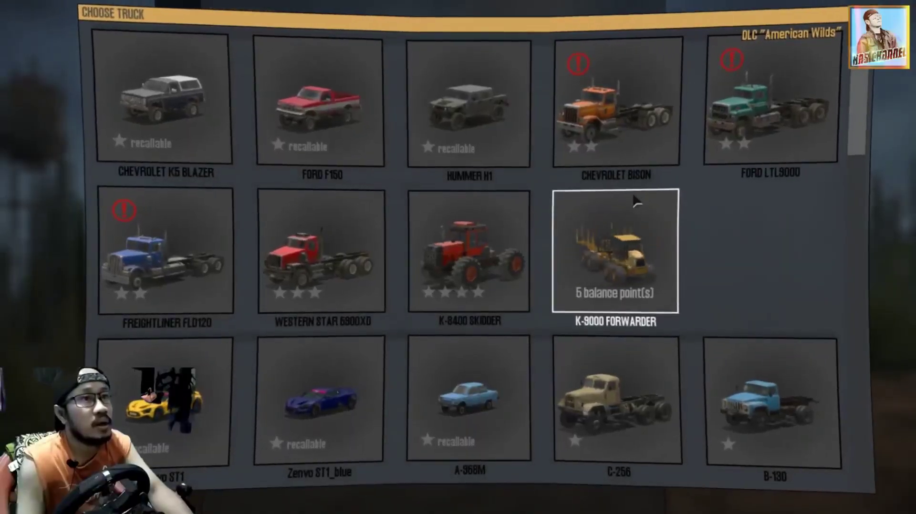
pyautogui.scroll(-1, 467, 296)
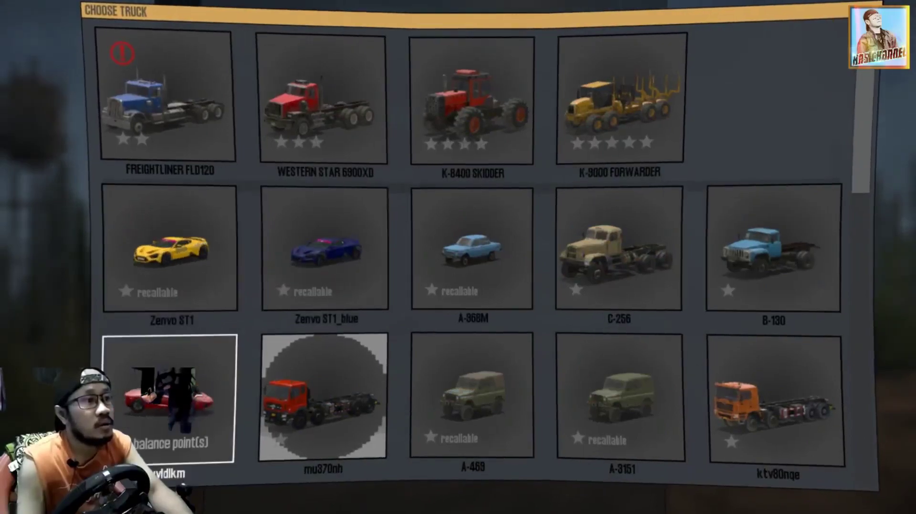
pyautogui.click(170, 398)
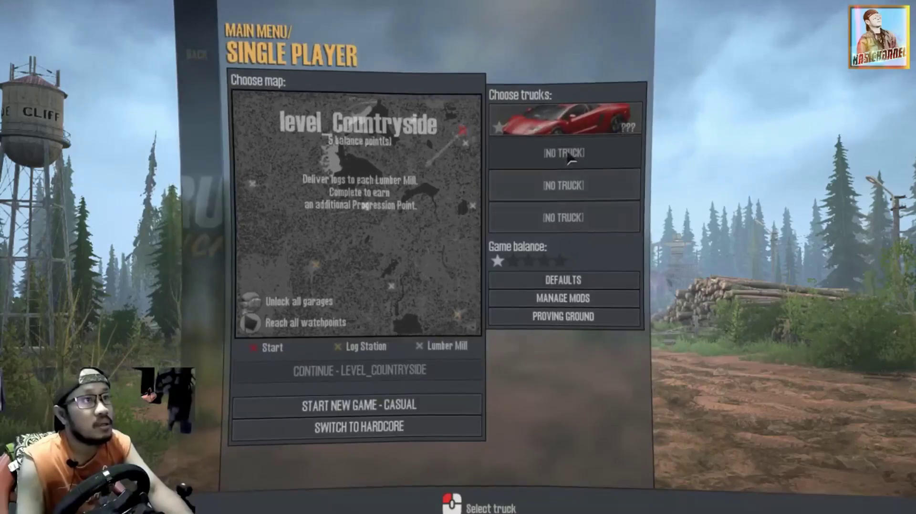
pyautogui.click(560, 167)
pyautogui.click(167, 409)
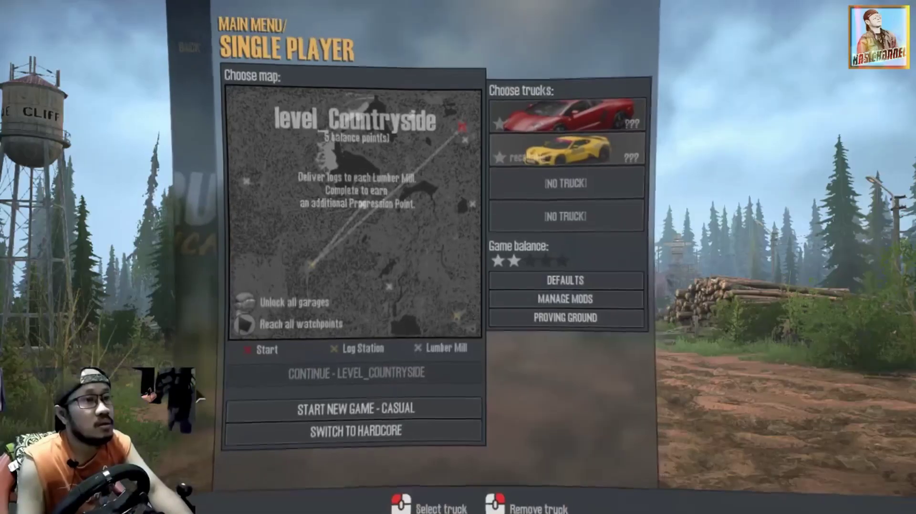
# Add the mu370nh truck and the Jeep Cherokee TM as starting trucks, and start a new casual game.
pyautogui.click(563, 184)
pyautogui.scroll(-2, 538, 279)
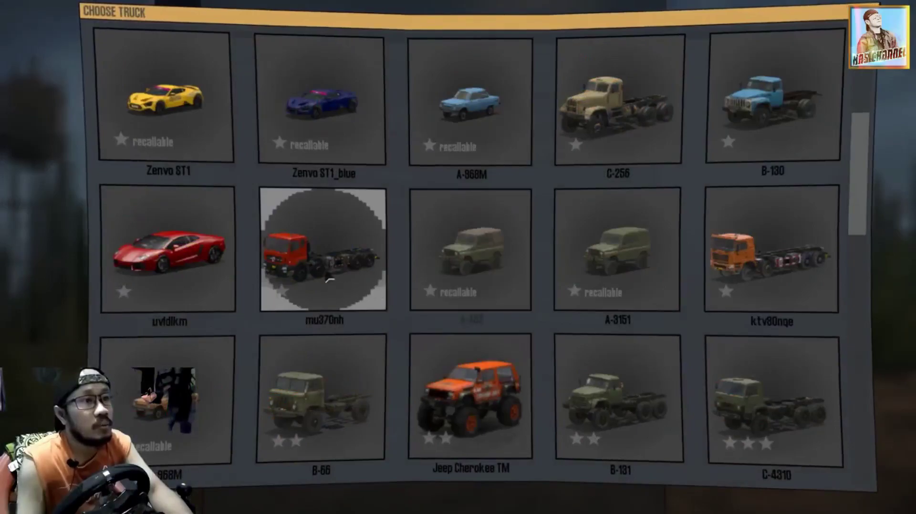
pyautogui.click(329, 277)
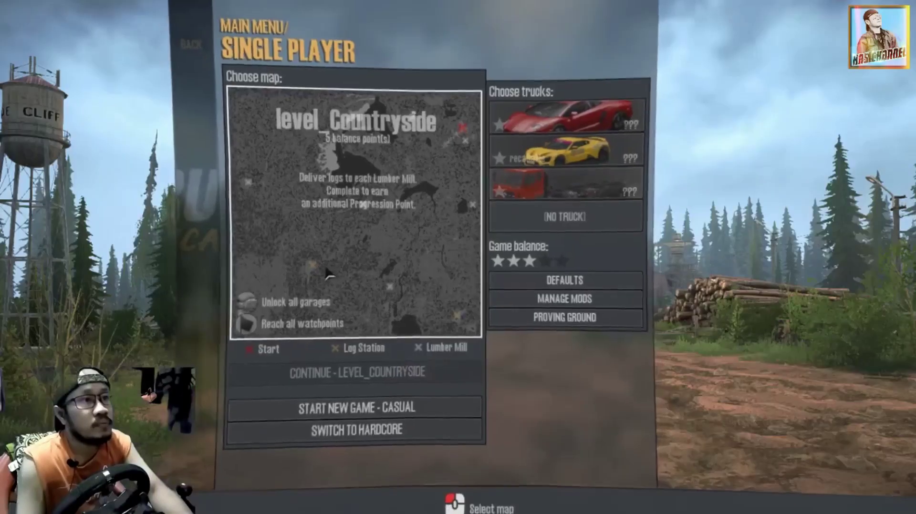
pyautogui.click(565, 215)
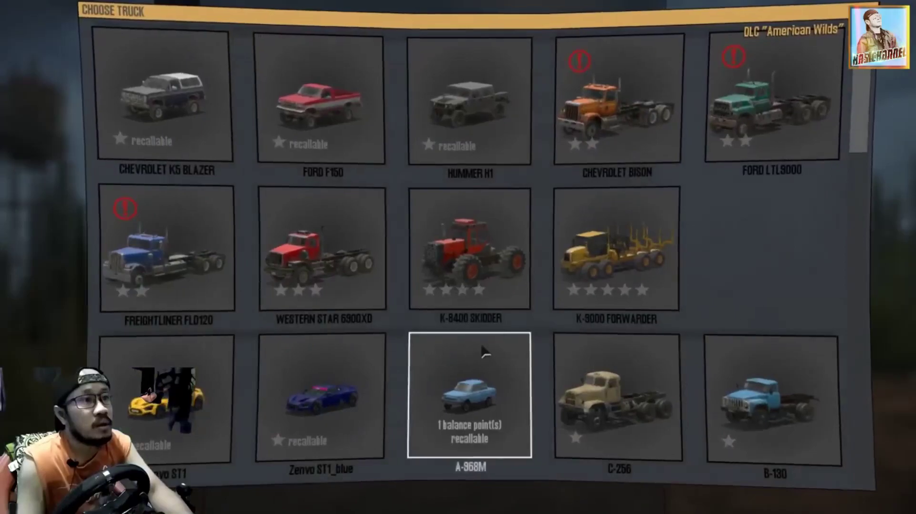
pyautogui.scroll(-2, 441, 424)
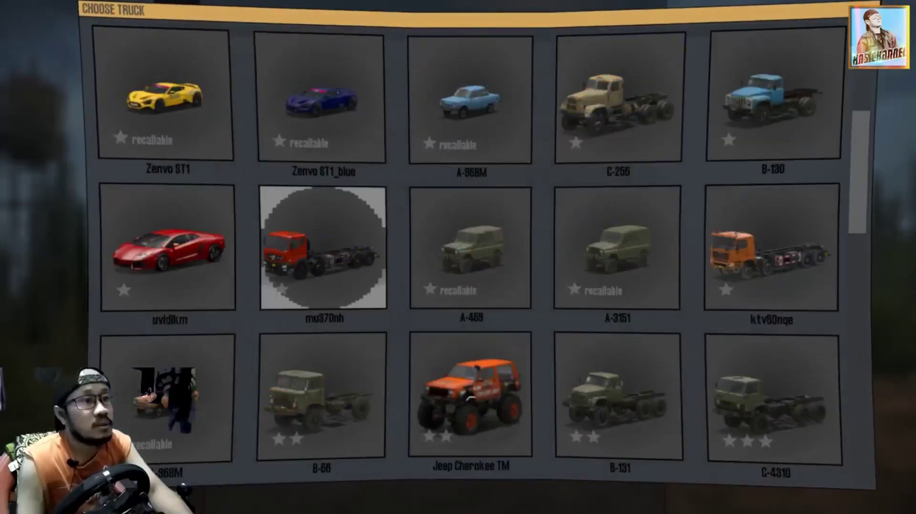
pyautogui.click(443, 420)
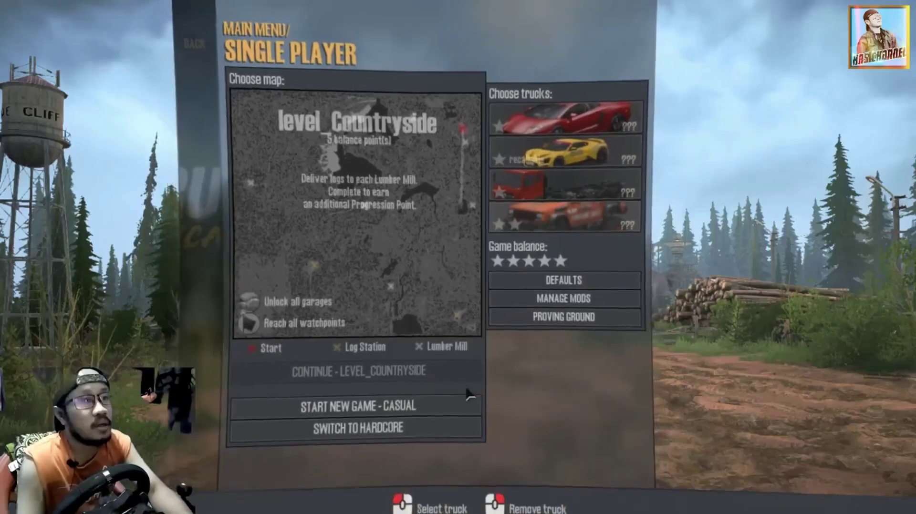
pyautogui.click(378, 406)
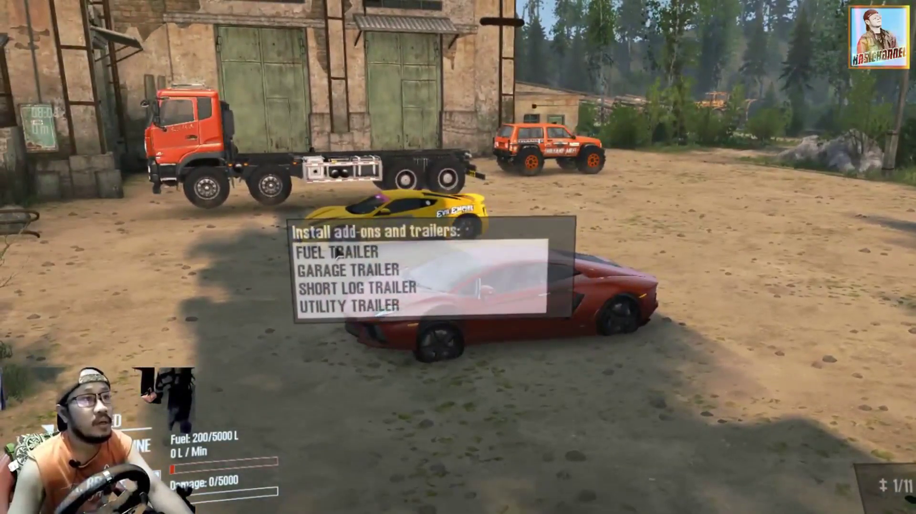
# Try out the fuel trailer on the red Lamborghini.
pyautogui.click(337, 255)
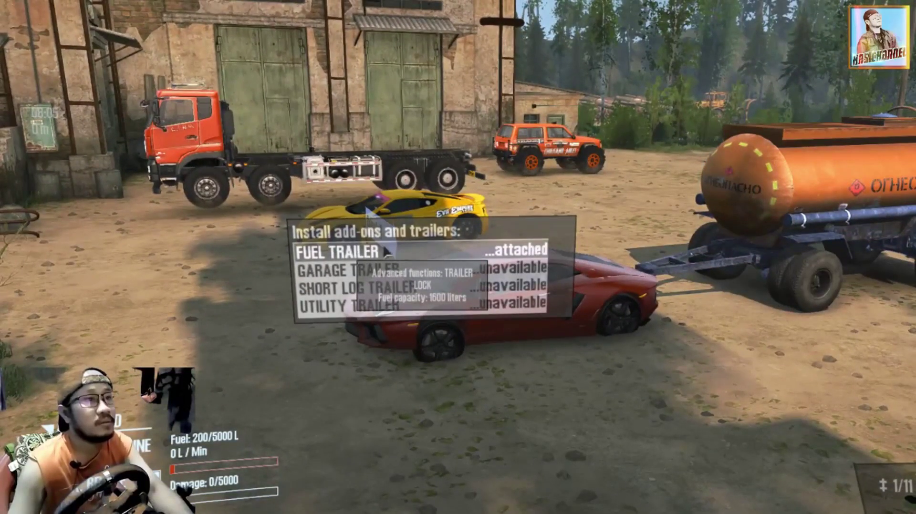
pyautogui.click(341, 253)
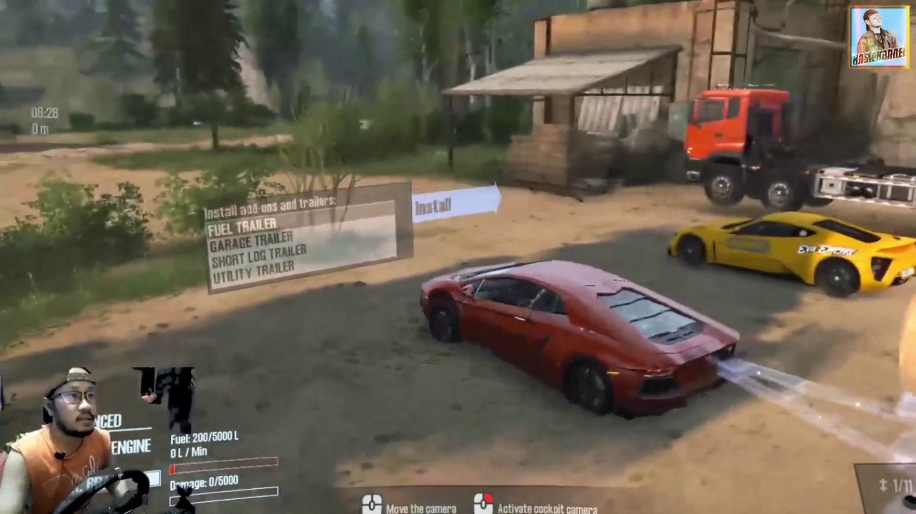
# Pause the game and restore the default wheel controls, dismissing the disconnected-device notice.
pyautogui.press('Escape')
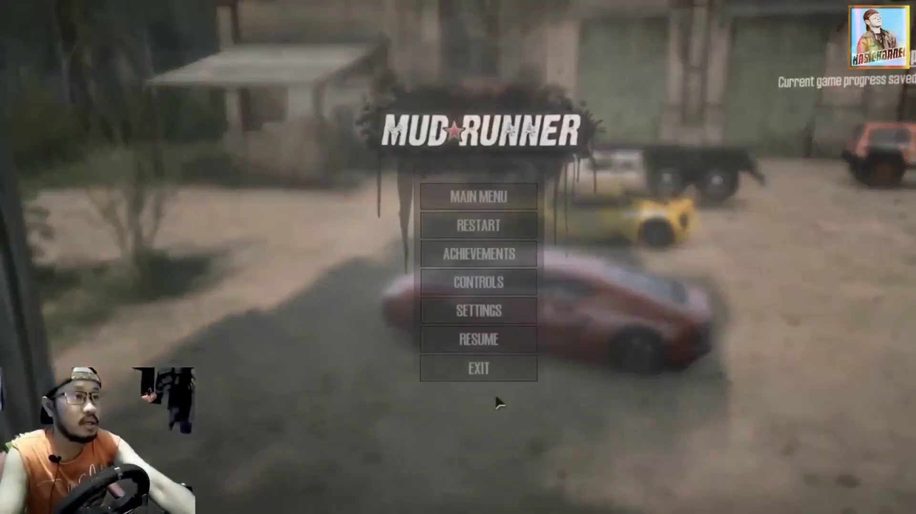
pyautogui.click(491, 288)
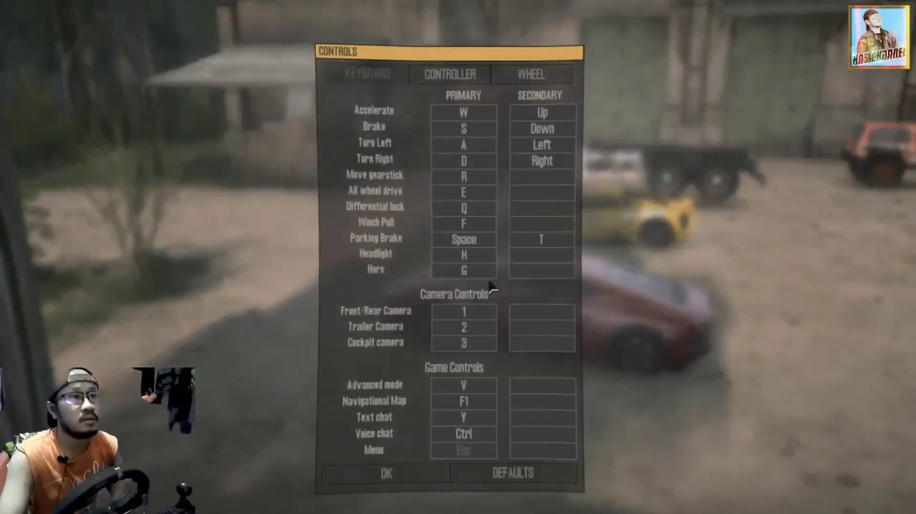
pyautogui.click(528, 75)
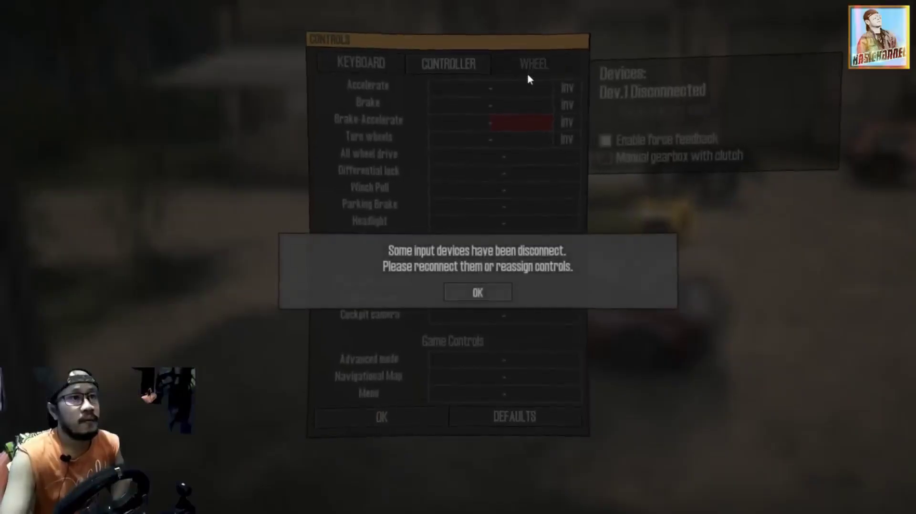
pyautogui.click(490, 289)
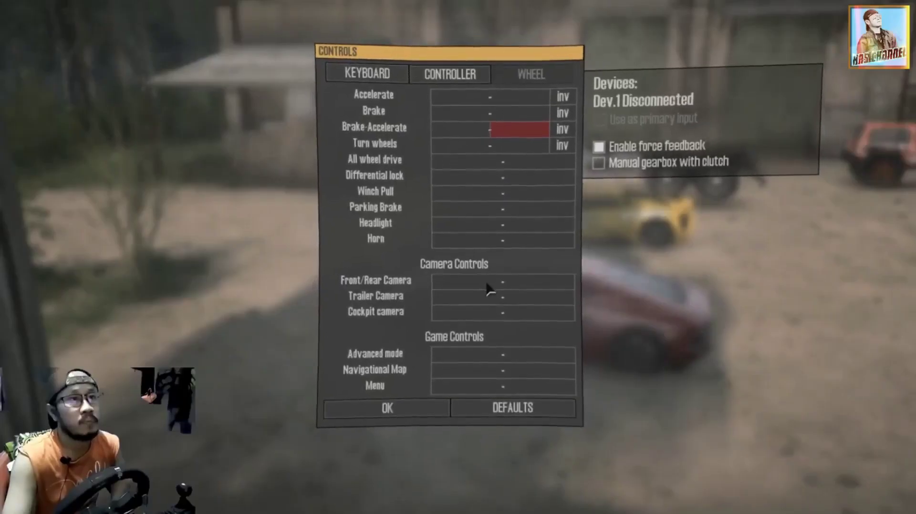
pyautogui.click(519, 409)
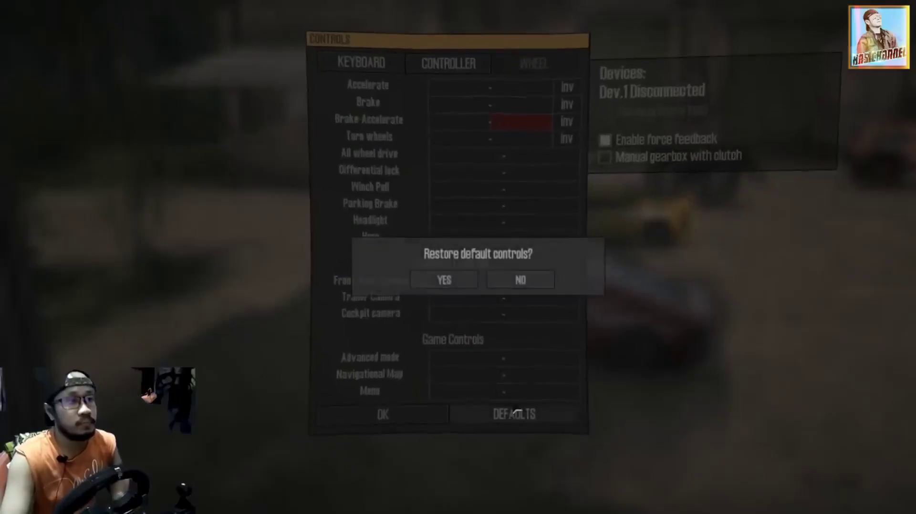
pyautogui.click(466, 285)
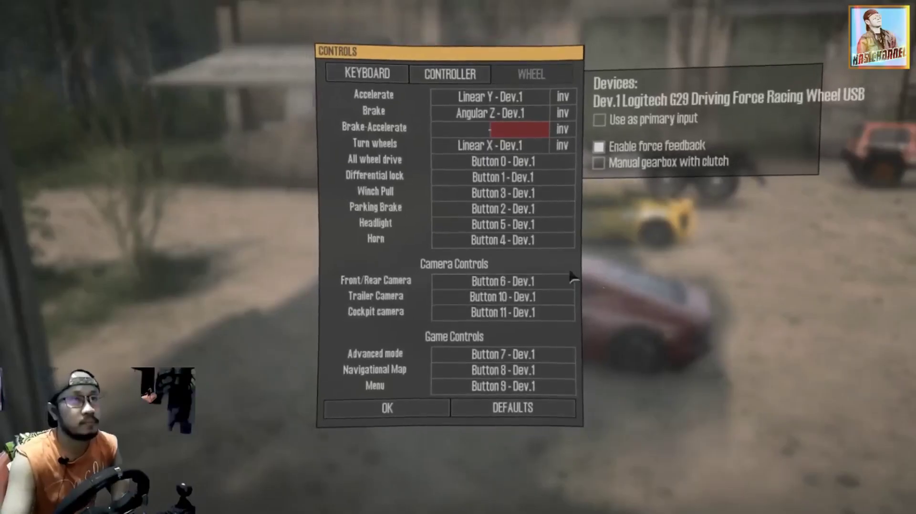
# Use the Logitech G29 wheel as primary input, enable the manual gearbox with clutch, and assign the clutch to Slider 1.
pyautogui.click(601, 121)
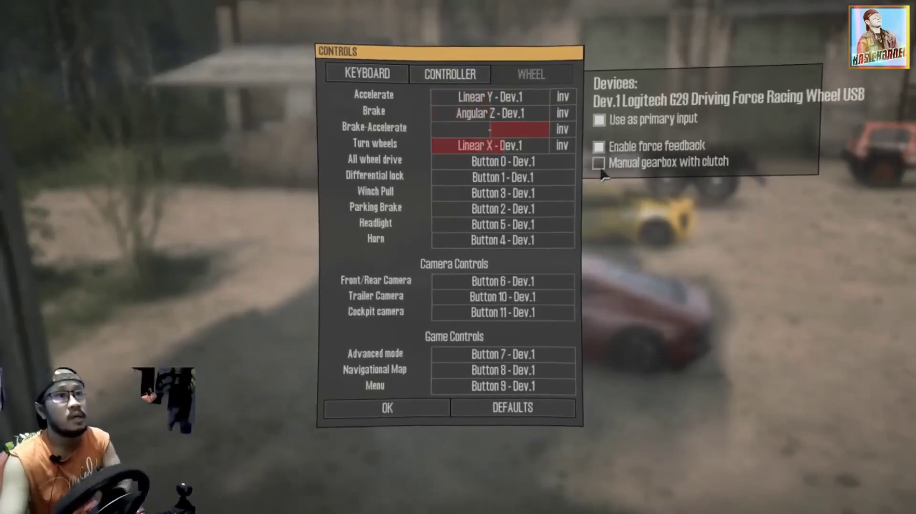
pyautogui.click(599, 163)
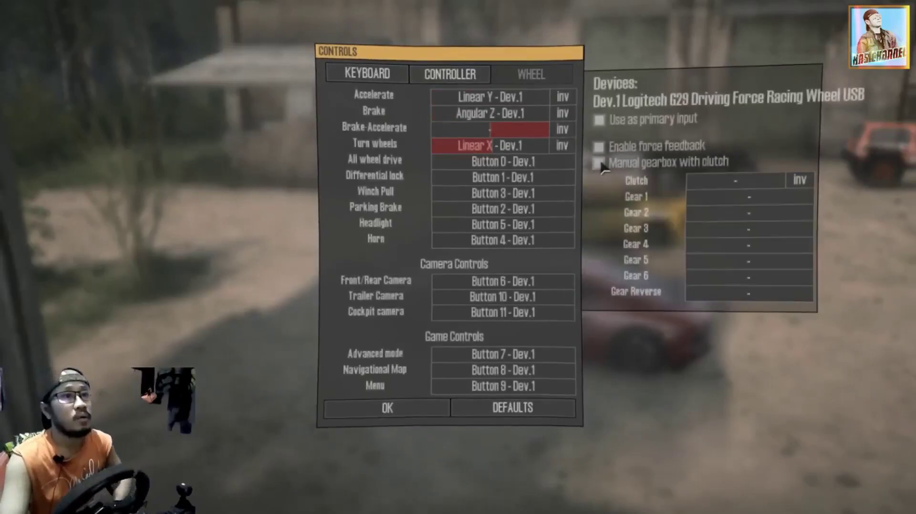
pyautogui.click(755, 185)
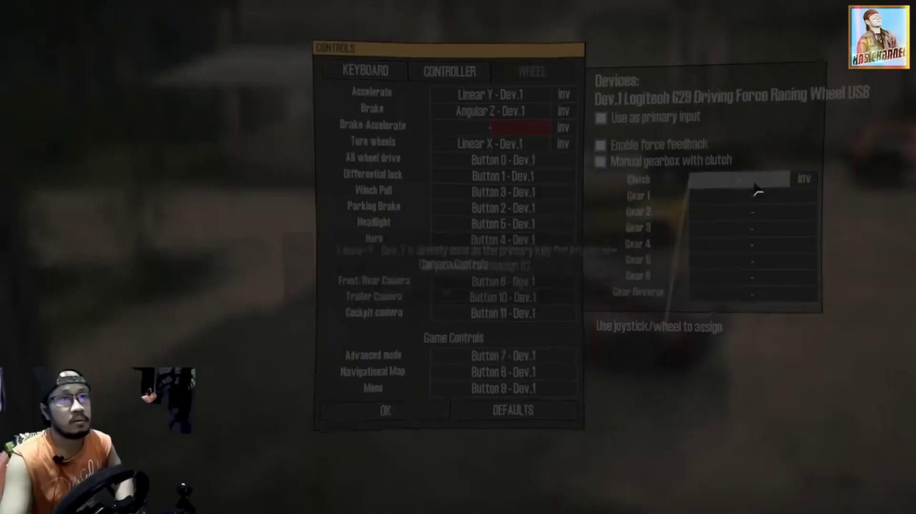
pyautogui.click(528, 289)
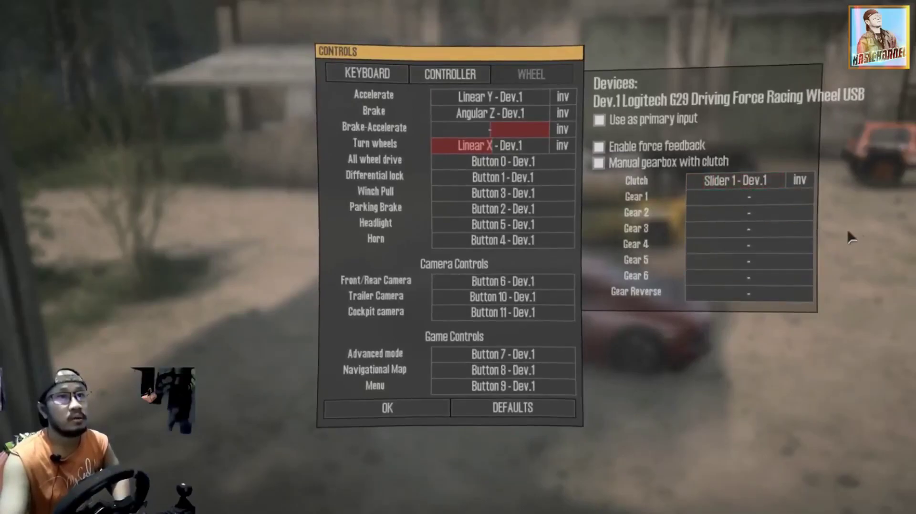
# Assign gears 1–5 to Buttons 12–16 and reverse to Button 17, disable force feedback, accept the wheel controls, and resume the game.
pyautogui.click(763, 197)
pyautogui.click(765, 213)
pyautogui.click(758, 229)
pyautogui.click(762, 246)
pyautogui.click(760, 262)
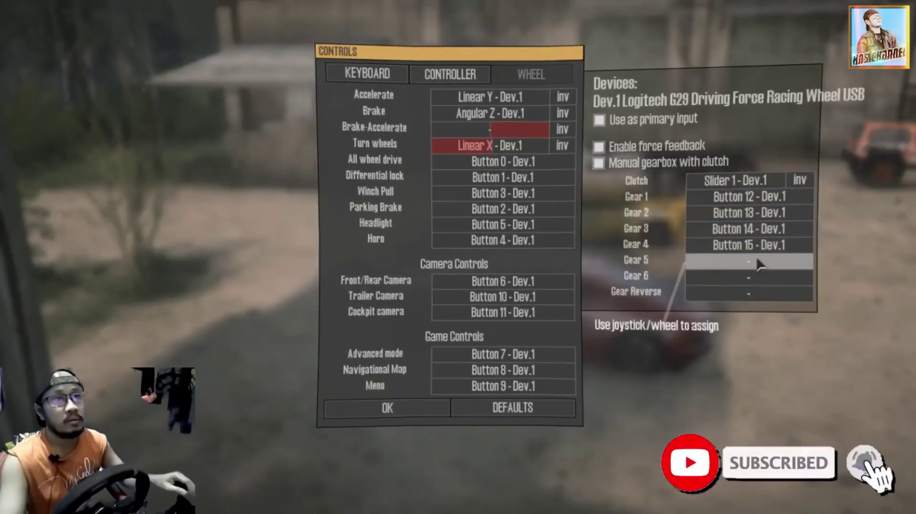
pyautogui.click(750, 297)
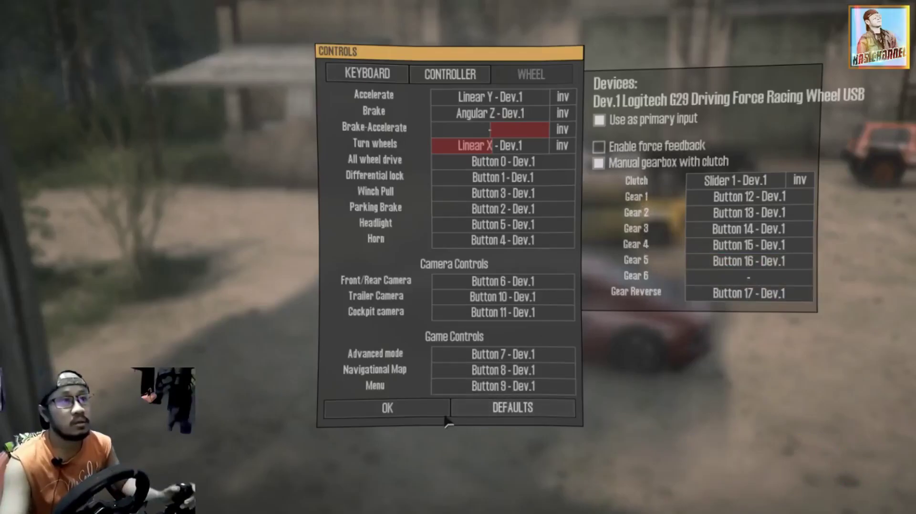
pyautogui.click(432, 410)
pyautogui.click(479, 340)
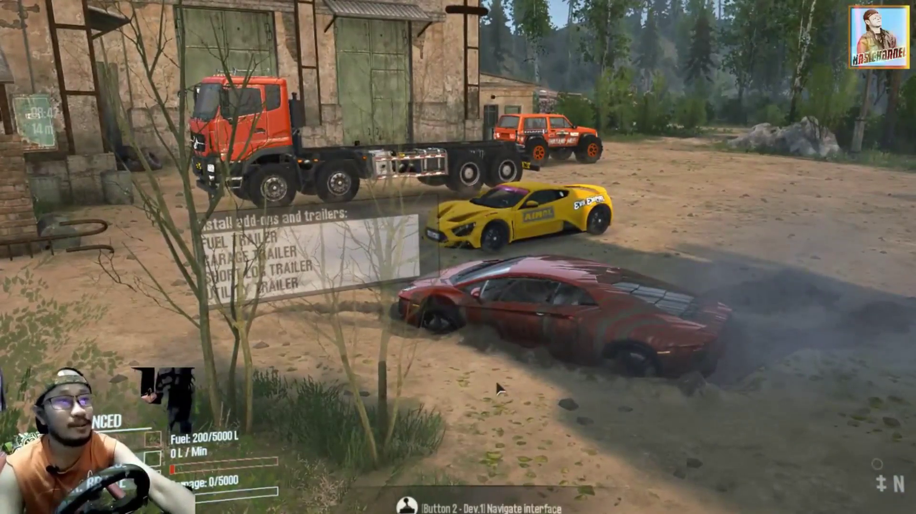
# Pause and resume the game, and inspect the red Lamborghini, its trailer preview and the surrounding vehicles from several camera angles.
pyautogui.press('Escape')
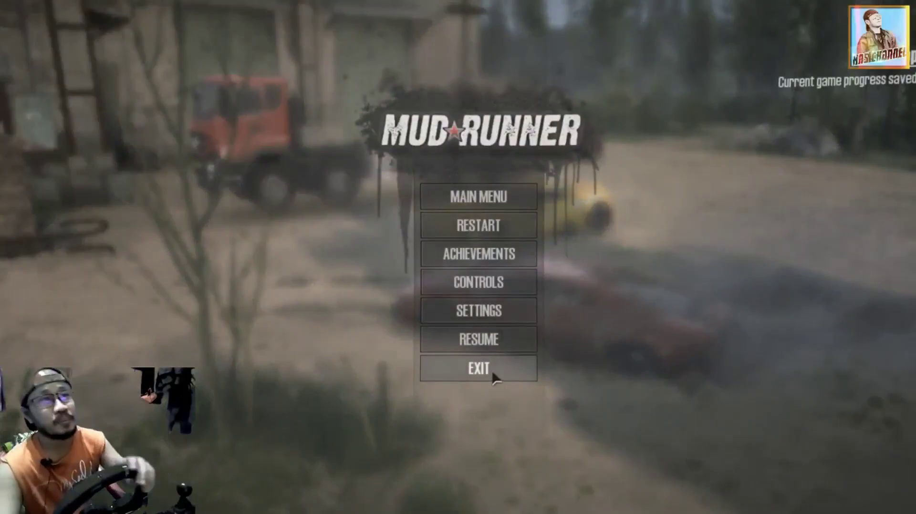
pyautogui.click(482, 340)
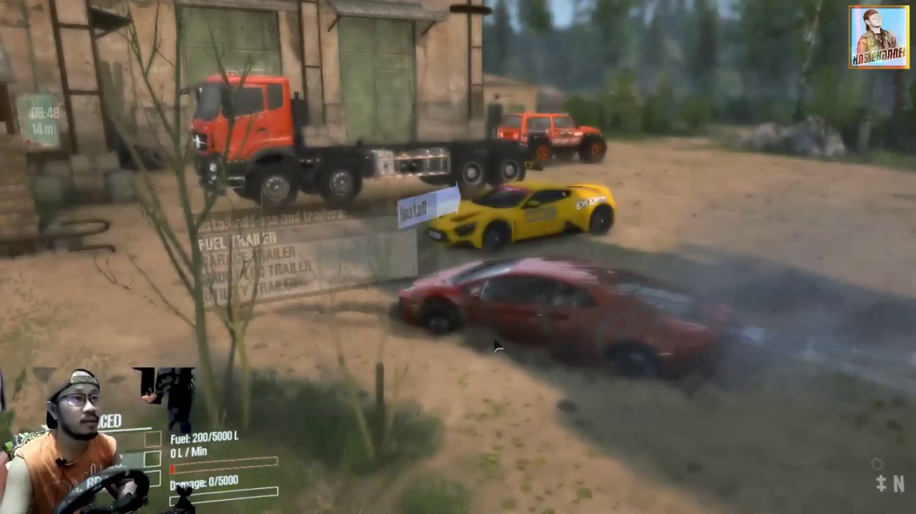
pyautogui.moveTo(704, 252); pyautogui.dragTo(353, 257)
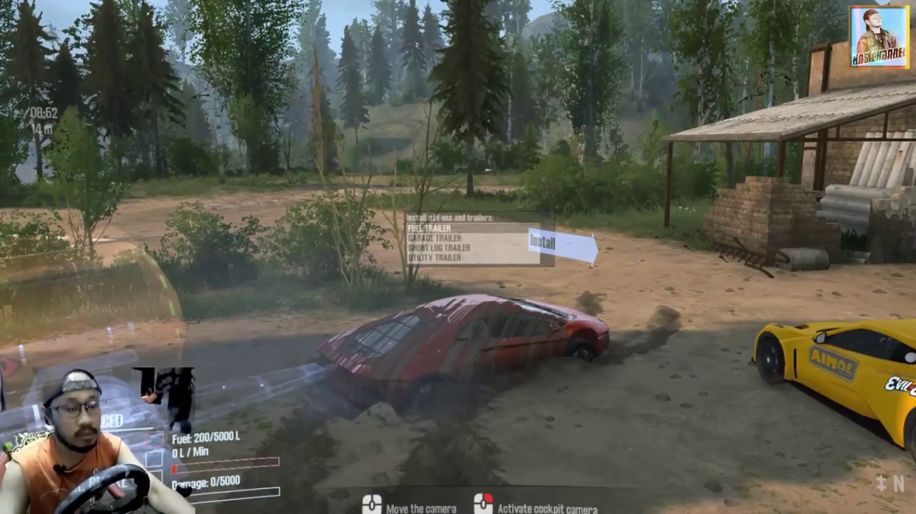
pyautogui.moveTo(353, 257); pyautogui.dragTo(704, 250)
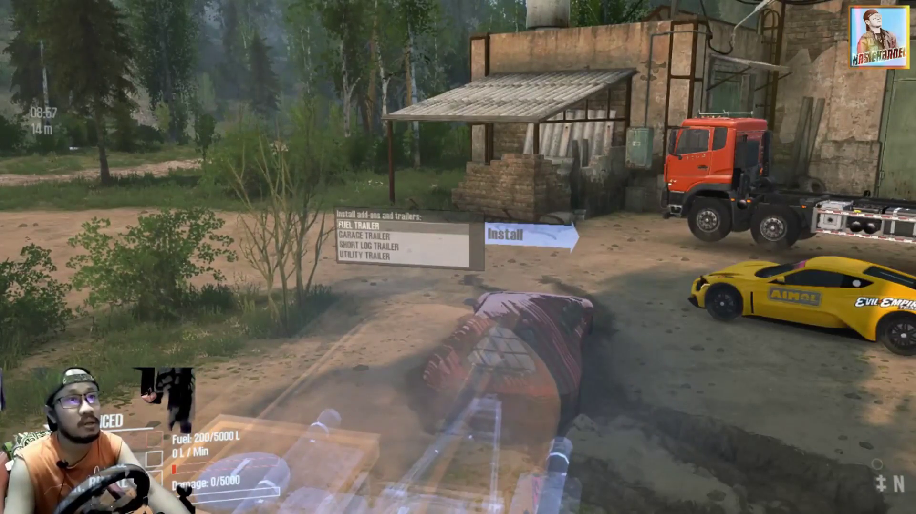
pyautogui.moveTo(677, 290); pyautogui.dragTo(840, 292)
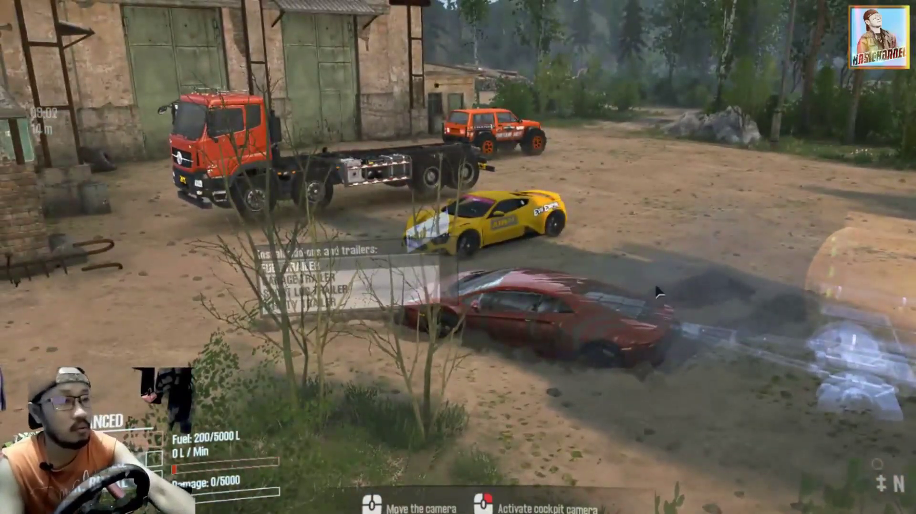
# Exit the game to the desktop, keeping the saved progress.
pyautogui.press('Escape')
pyautogui.click(496, 369)
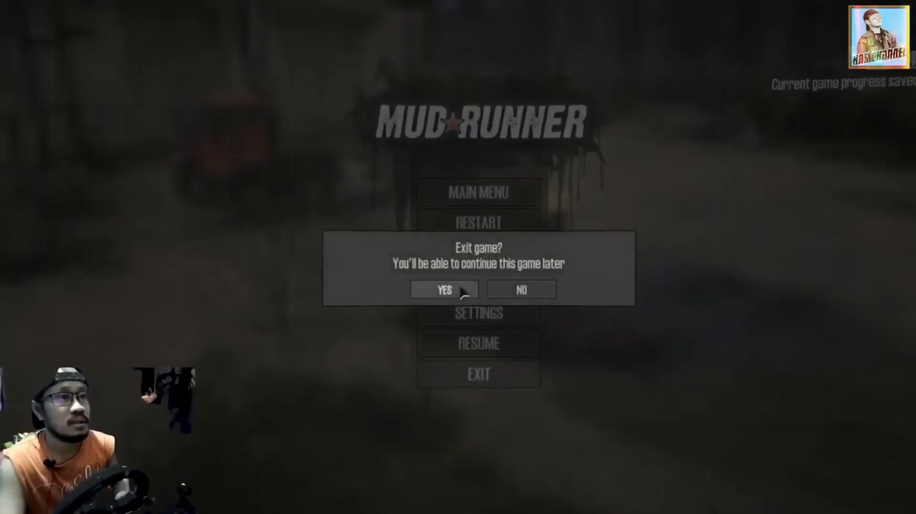
pyautogui.click(466, 288)
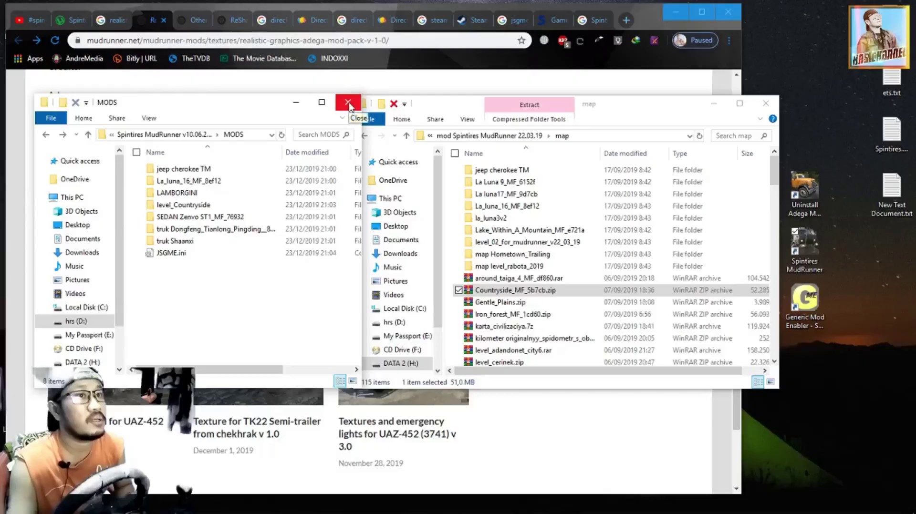
# Close the game's MODS folder window and open the grafik folder inside mod Spintires MudRunner 22.03.19.
pyautogui.click(351, 100)
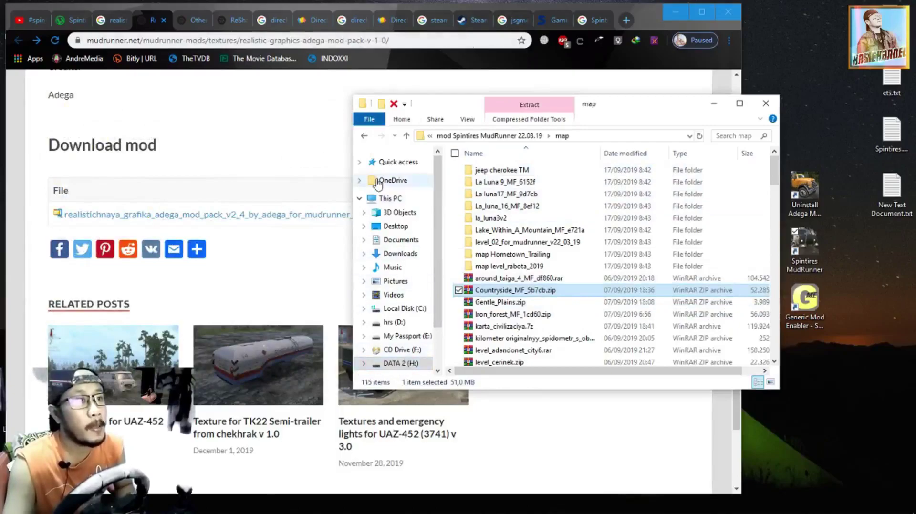
pyautogui.click(365, 136)
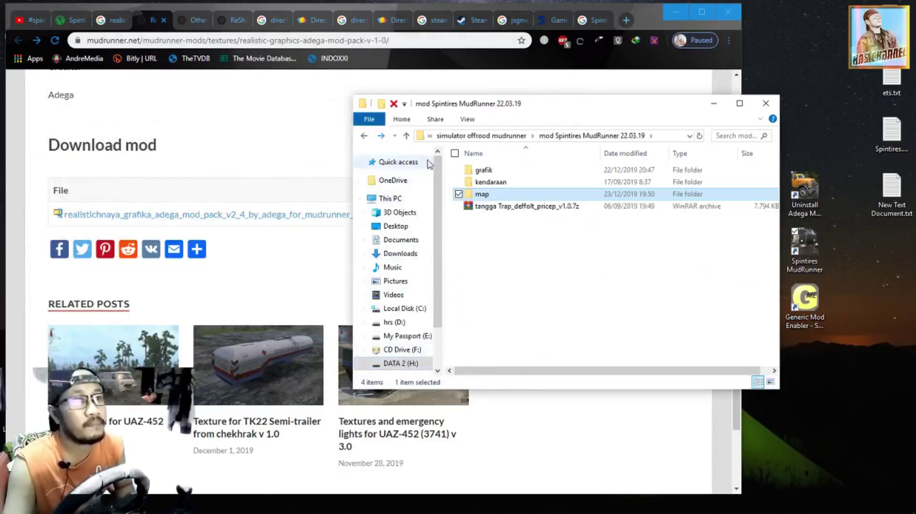
pyautogui.doubleClick(497, 170)
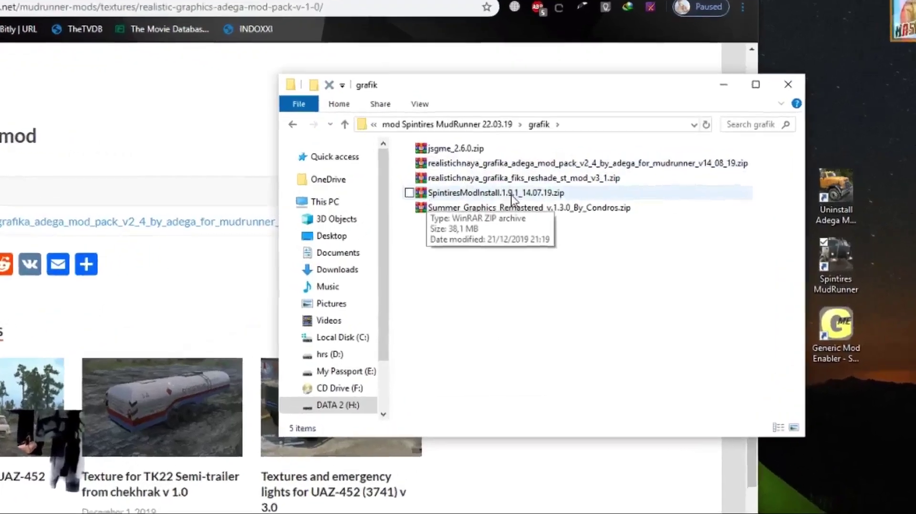
# Copy the file name of the SpintiresModInstall.1.9.1_14.07.19.zip archive.
pyautogui.click(542, 192)
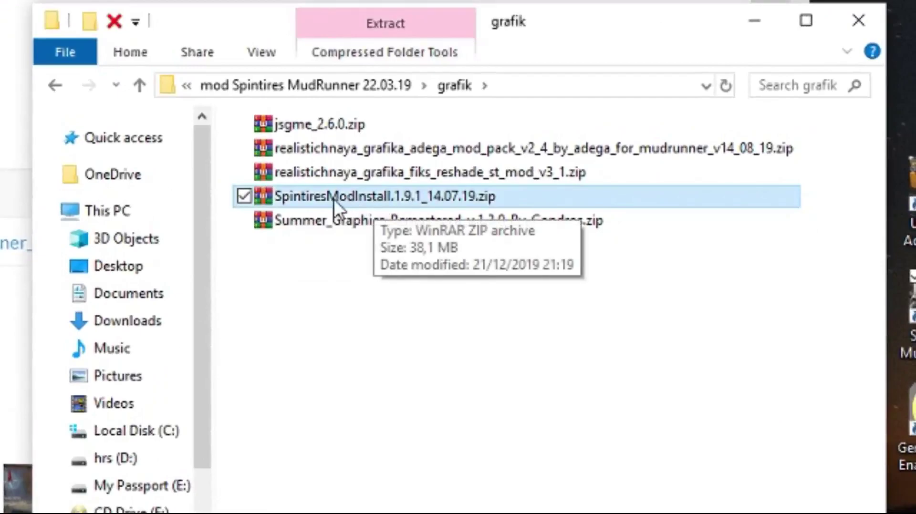
pyautogui.click(381, 199)
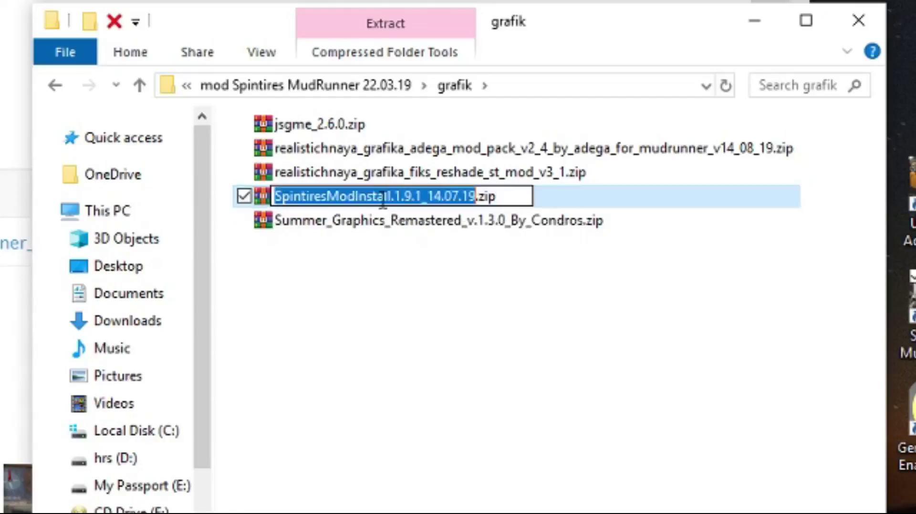
pyautogui.rightClick(383, 200)
pyautogui.click(438, 274)
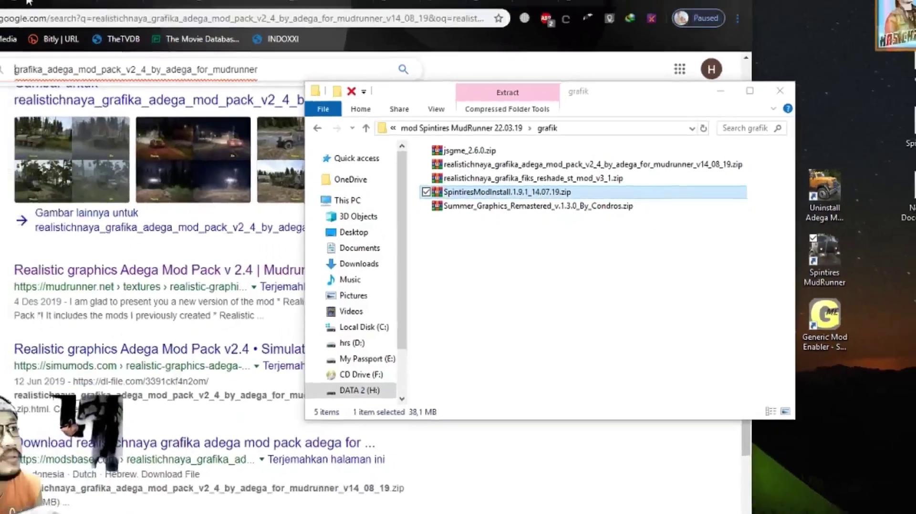
# Switch to the browser and review the Realistic graphics Adega Mod Pack page on mudrunner.net, including its download file and installation notes.
pyautogui.click(111, 19)
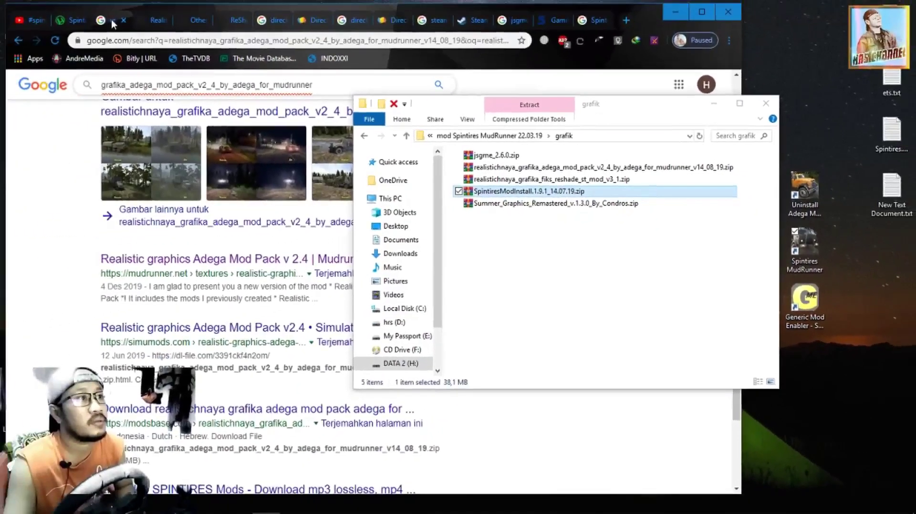
pyautogui.click(144, 17)
pyautogui.click(281, 146)
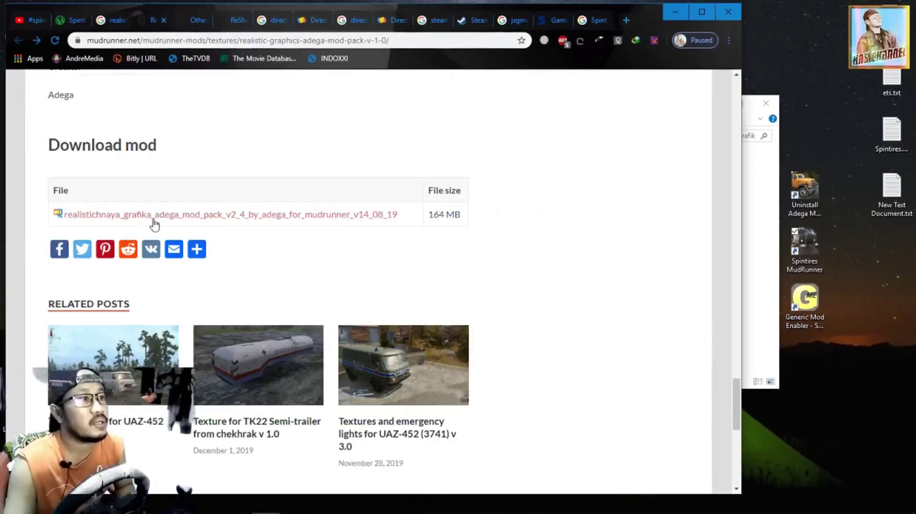
pyautogui.scroll(20, 507, 227)
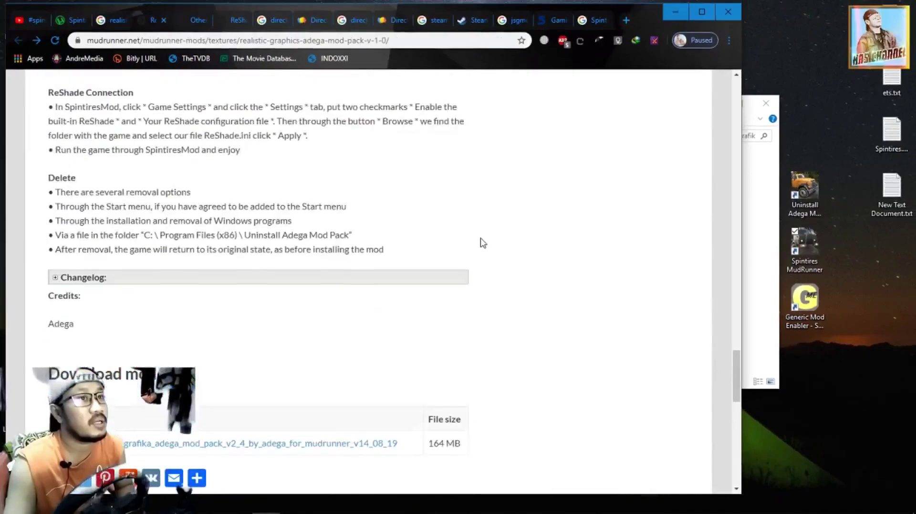
pyautogui.scroll(15, 470, 193)
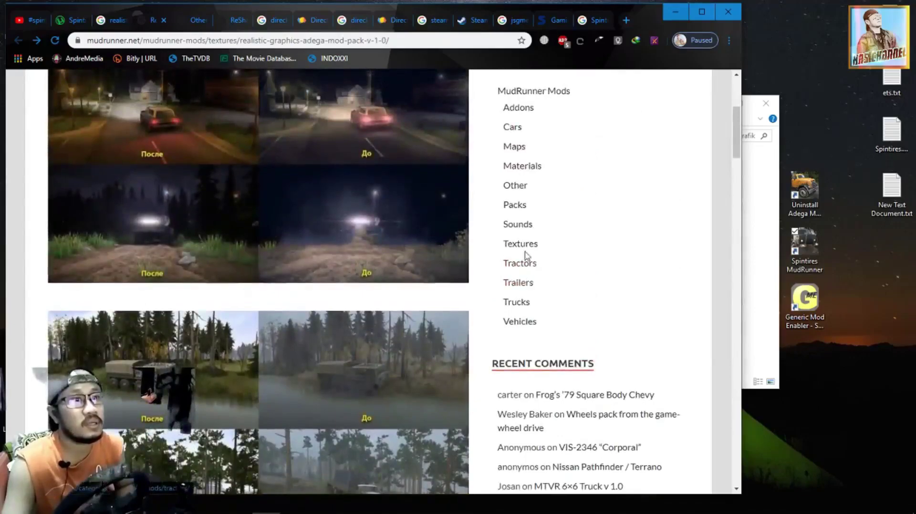
# Browse the Other mods category on mudrunner.net and open the ReShade (graphics enhancement) v 4.3.0 post from its second page.
pyautogui.click(515, 186)
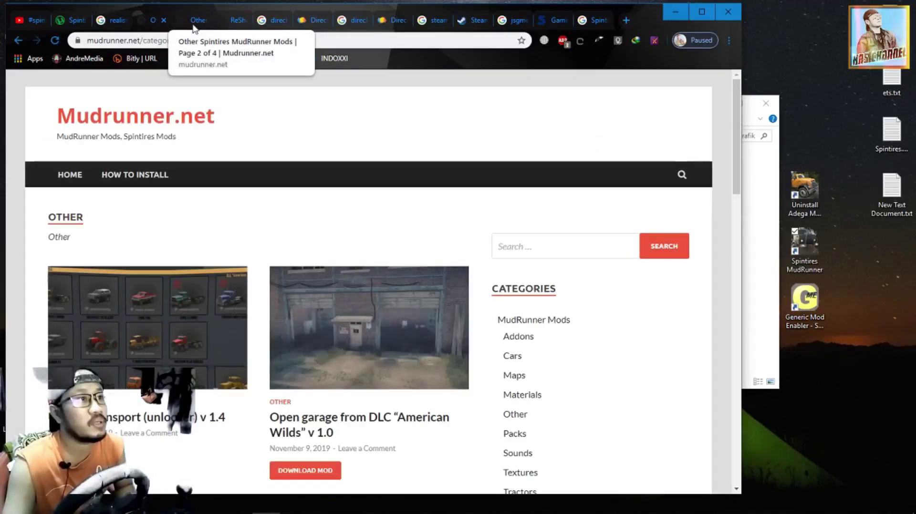
pyautogui.click(193, 23)
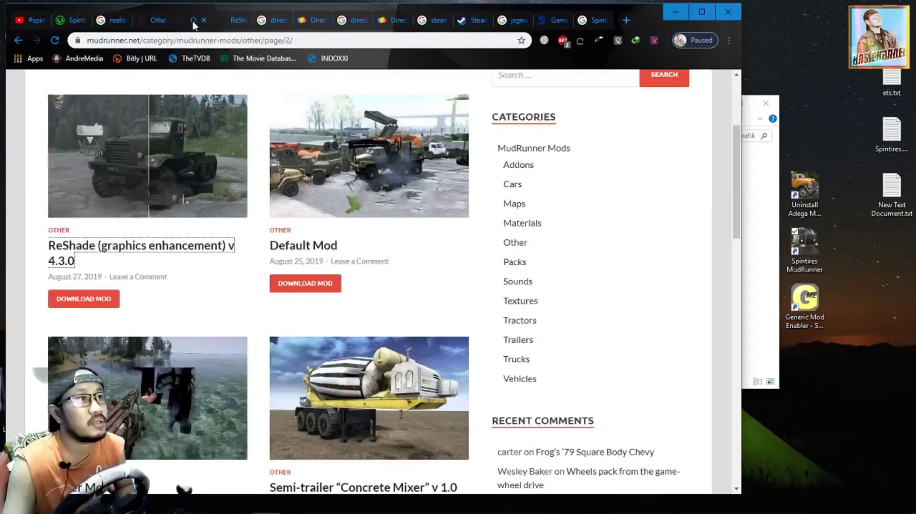
pyautogui.click(231, 20)
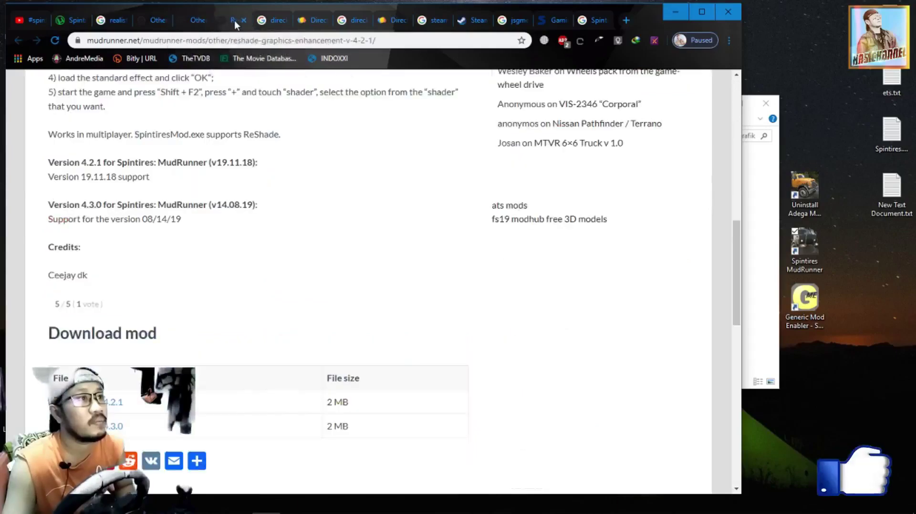
pyautogui.click(198, 23)
pyautogui.scroll(-5, 182, 202)
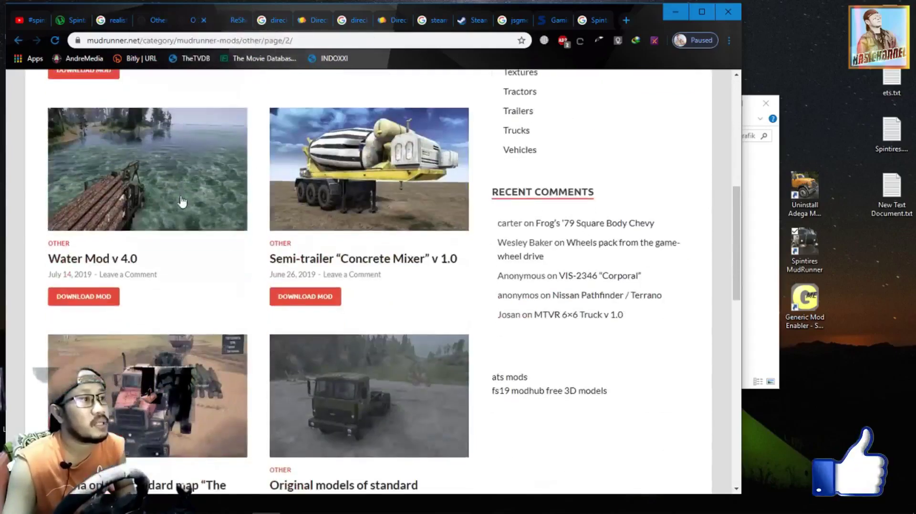
pyautogui.scroll(5, 182, 202)
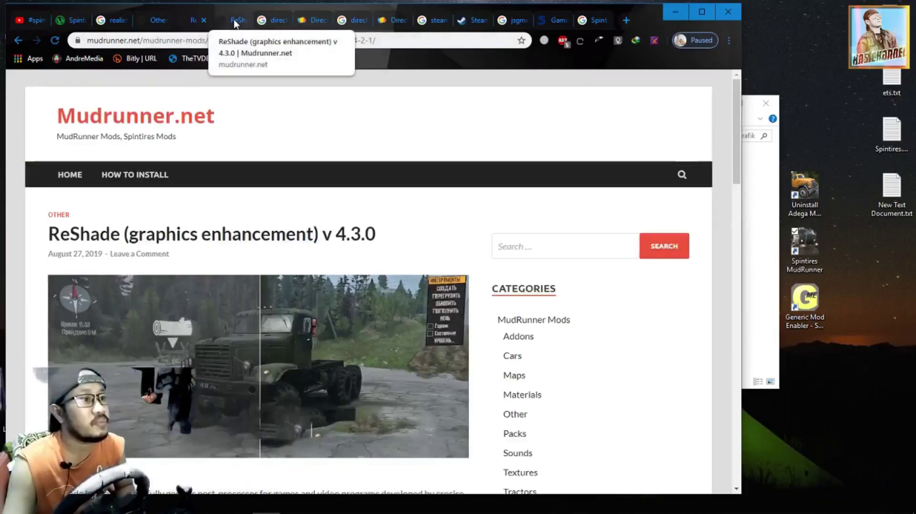
# Read the ReShade setup instructions, supported game versions and download files.
pyautogui.click(235, 22)
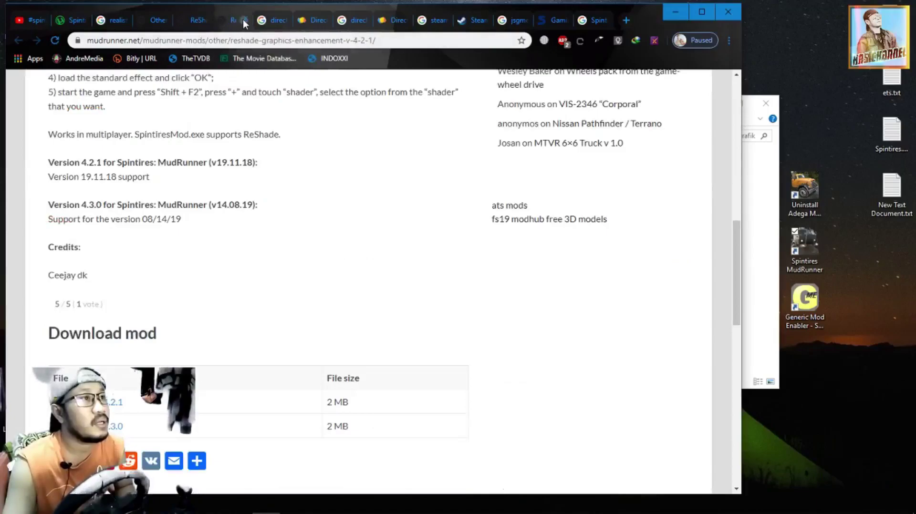
pyautogui.click(195, 19)
pyautogui.scroll(-15, 231, 286)
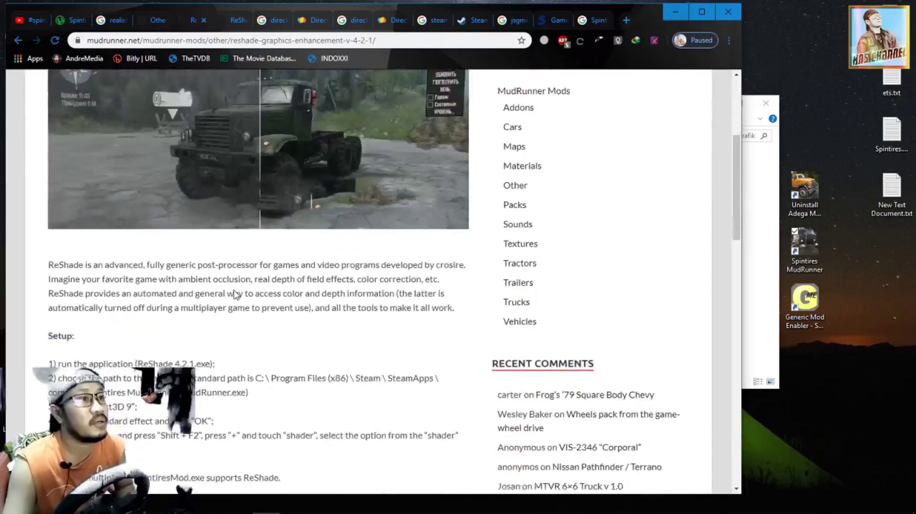
pyautogui.scroll(3, 242, 284)
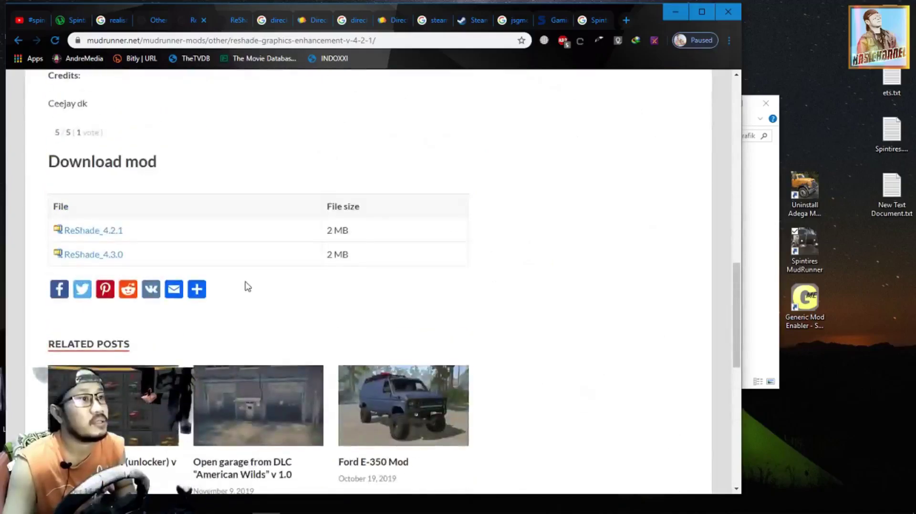
pyautogui.scroll(2, 212, 255)
pyautogui.scroll(1, 126, 156)
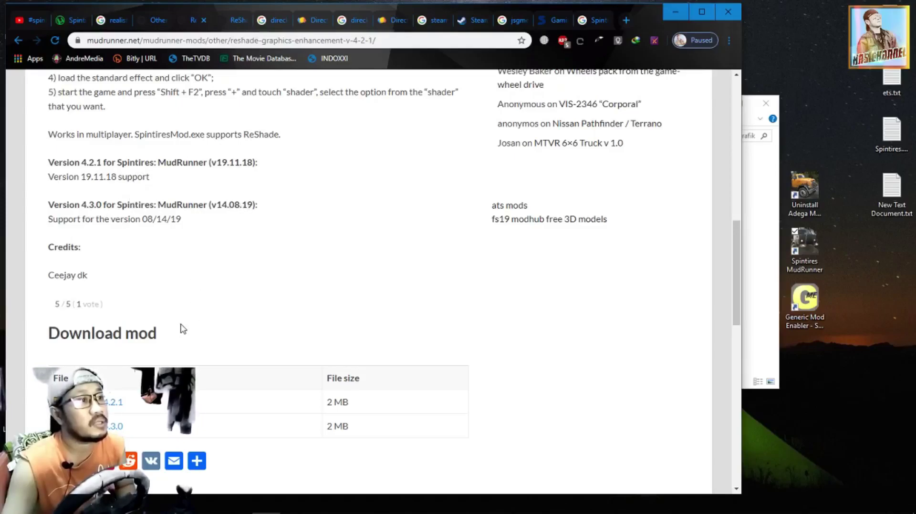
pyautogui.scroll(-3, 183, 329)
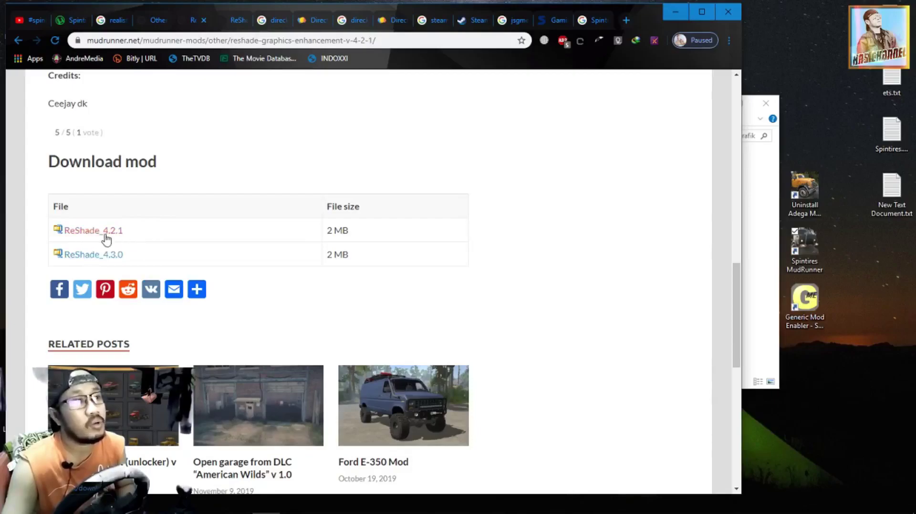
# Run the SpintiresMod installer from SpintiresModInstall.1.9.1_14.07.19.zip in the grafik folder, dismissing the WinRAR license notice, and proceed to the destination folder selection.
pyautogui.click(761, 250)
pyautogui.click(537, 192)
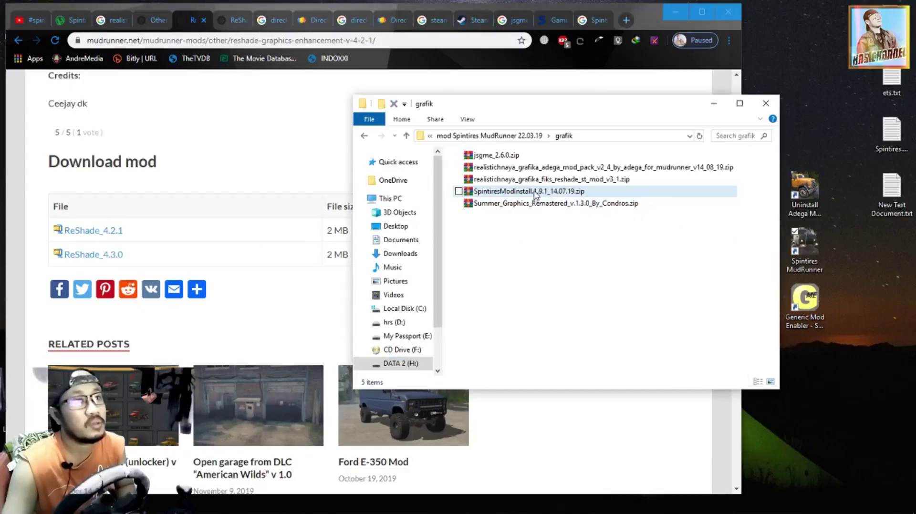
pyautogui.doubleClick(536, 191)
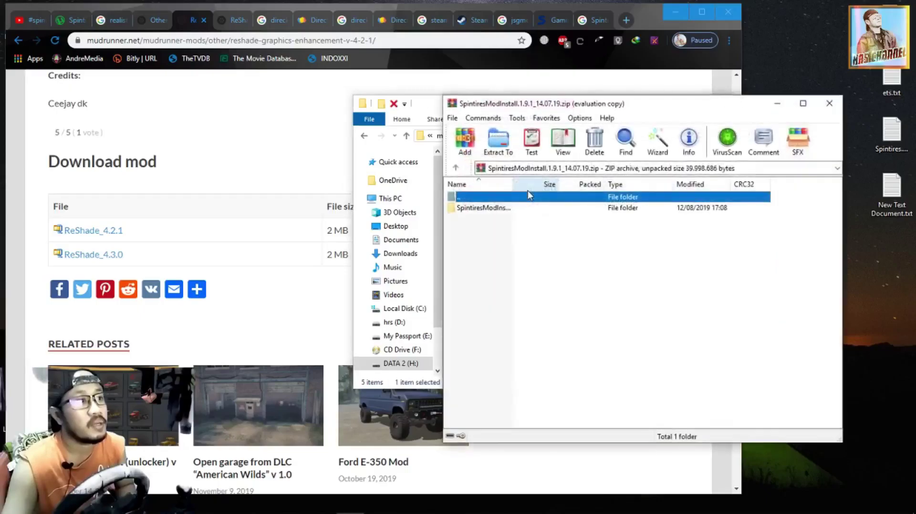
pyautogui.click(493, 214)
pyautogui.doubleClick(494, 214)
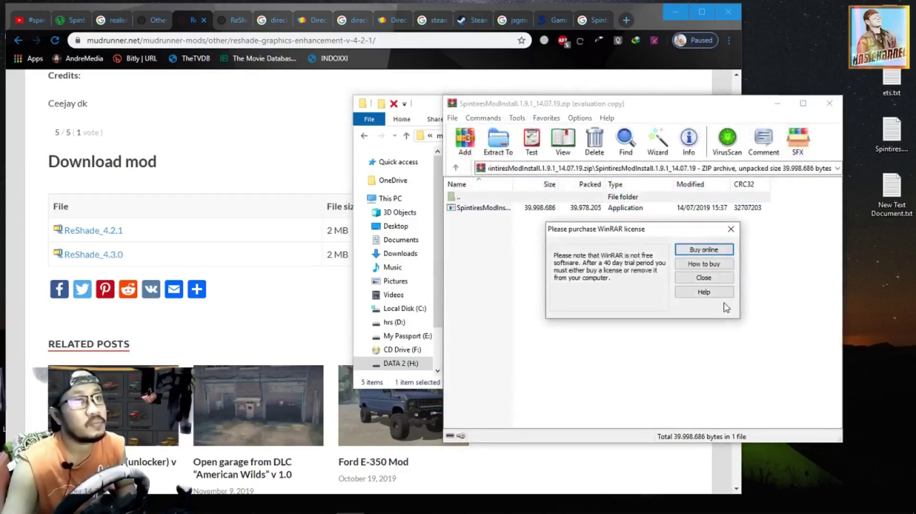
pyautogui.click(705, 278)
pyautogui.doubleClick(505, 213)
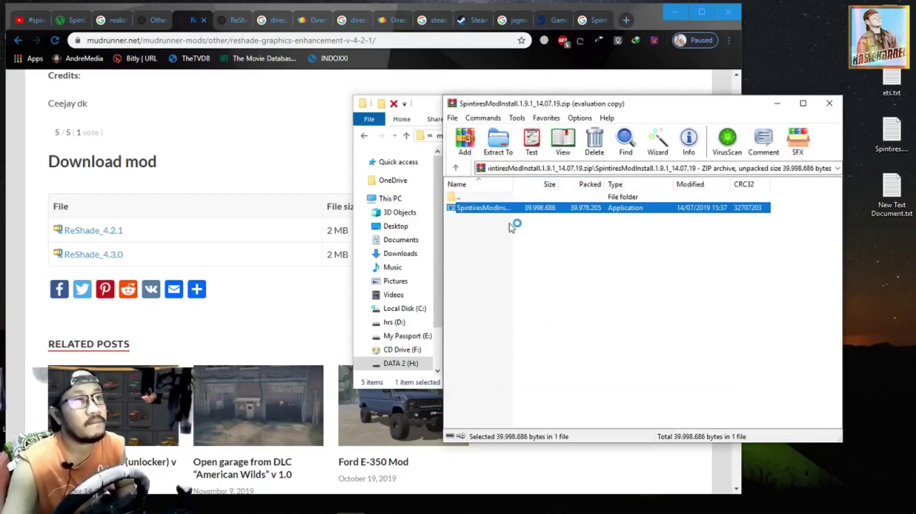
pyautogui.click(470, 287)
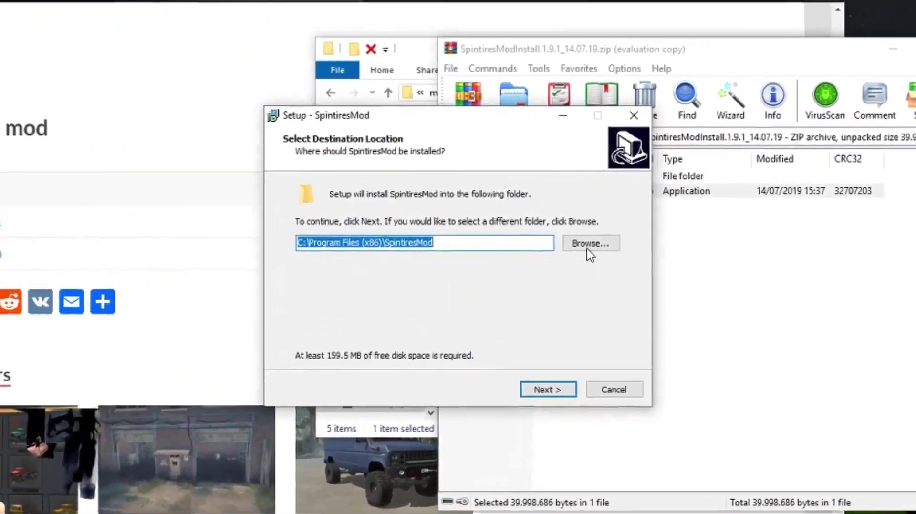
# Set the SpintiresMod install destination to D:\GAME\Spintires MudRunner v10.06.2019\SpintiresMod and accept it.
pyautogui.click(558, 246)
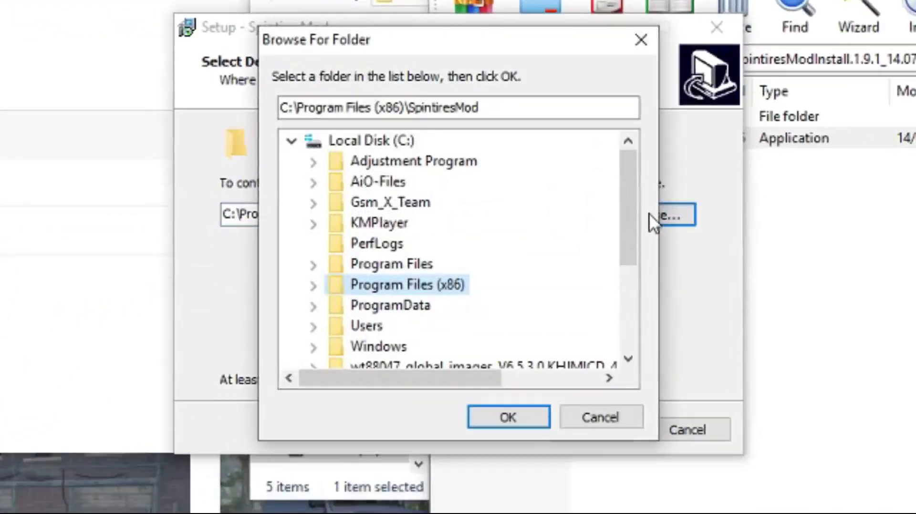
pyautogui.moveTo(631, 227); pyautogui.dragTo(629, 310)
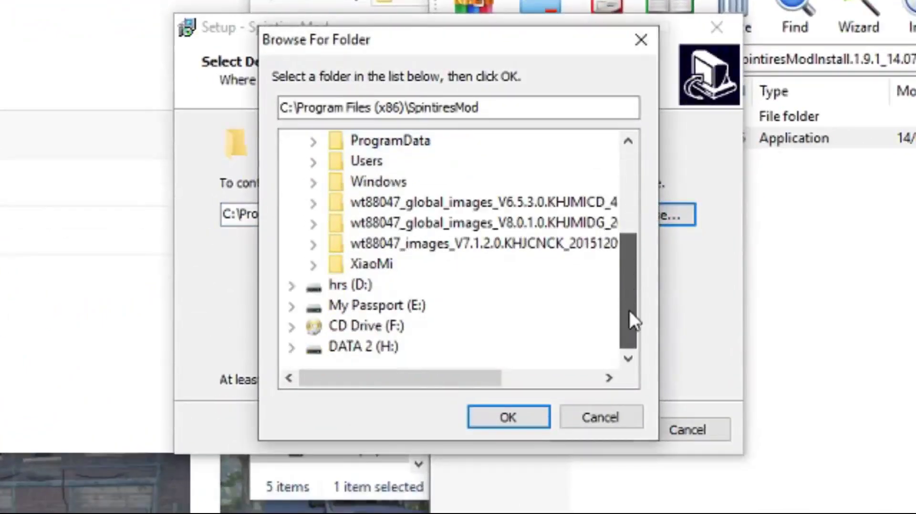
pyautogui.doubleClick(350, 289)
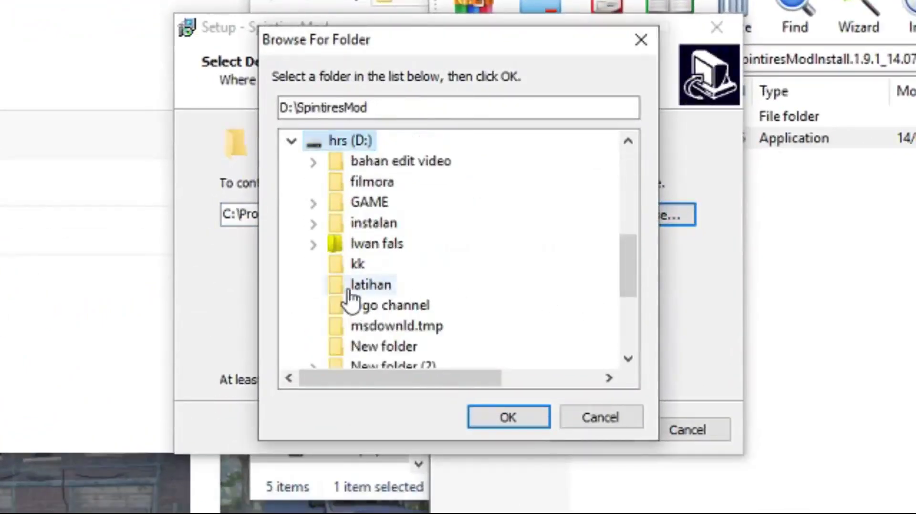
pyautogui.doubleClick(382, 203)
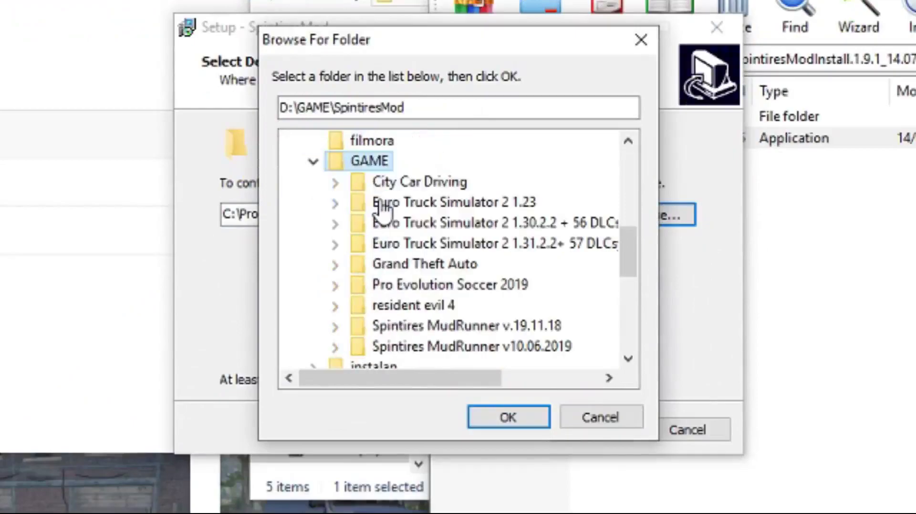
pyautogui.doubleClick(537, 349)
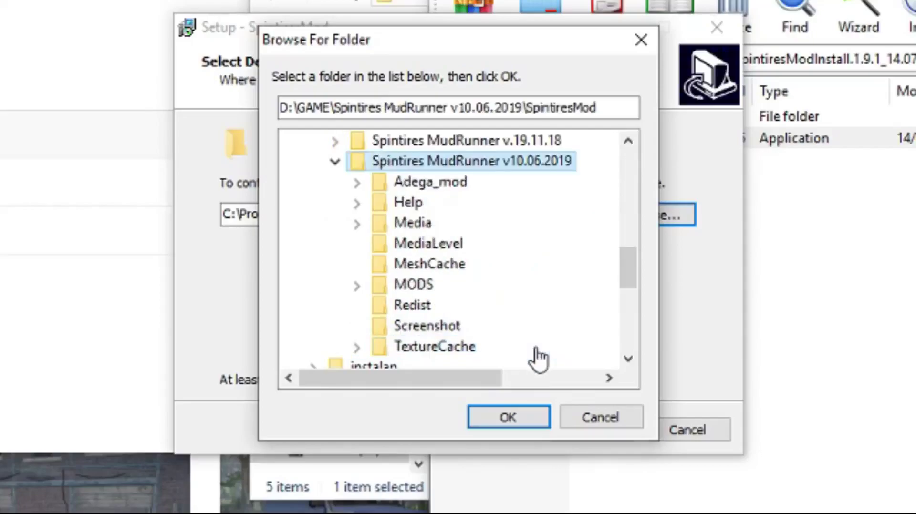
pyautogui.click(514, 418)
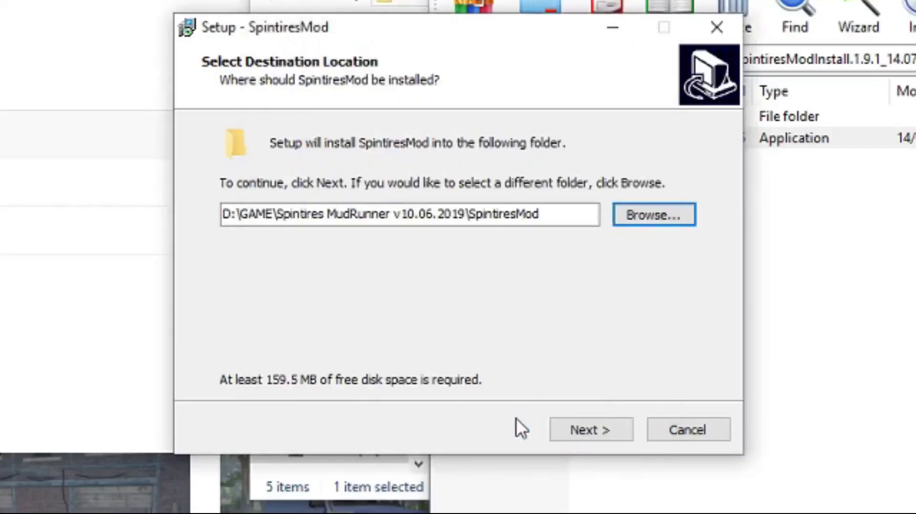
pyautogui.click(587, 429)
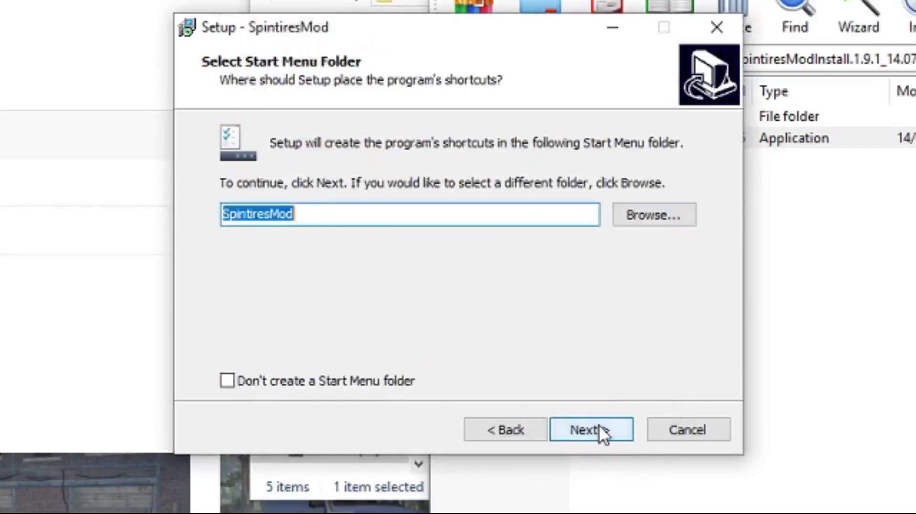
# Keep the SpintiresMod Start Menu folder, include a desktop shortcut, install SpintiresMod and finish the setup wizard.
pyautogui.click(594, 431)
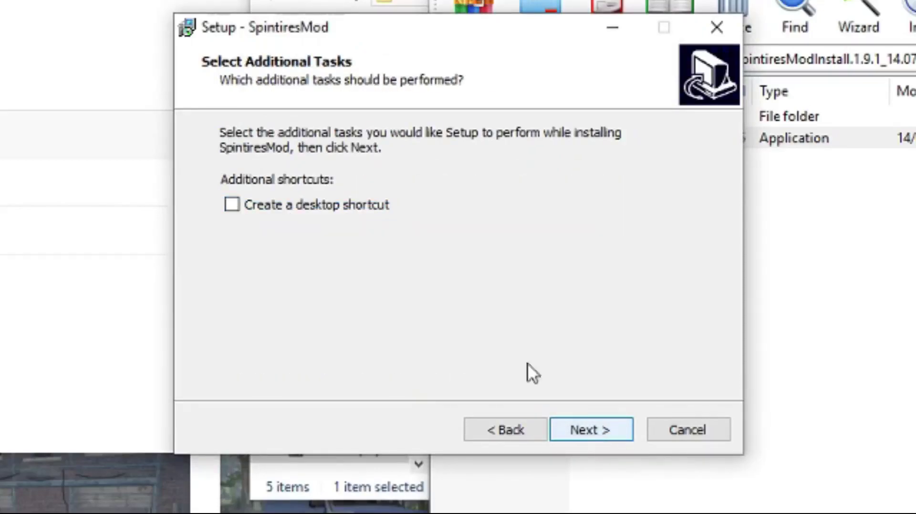
pyautogui.click(588, 429)
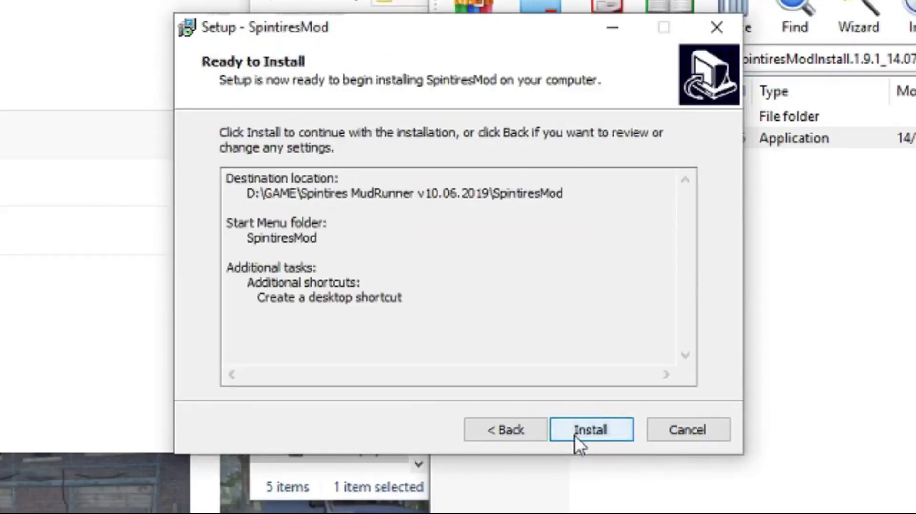
pyautogui.click(583, 434)
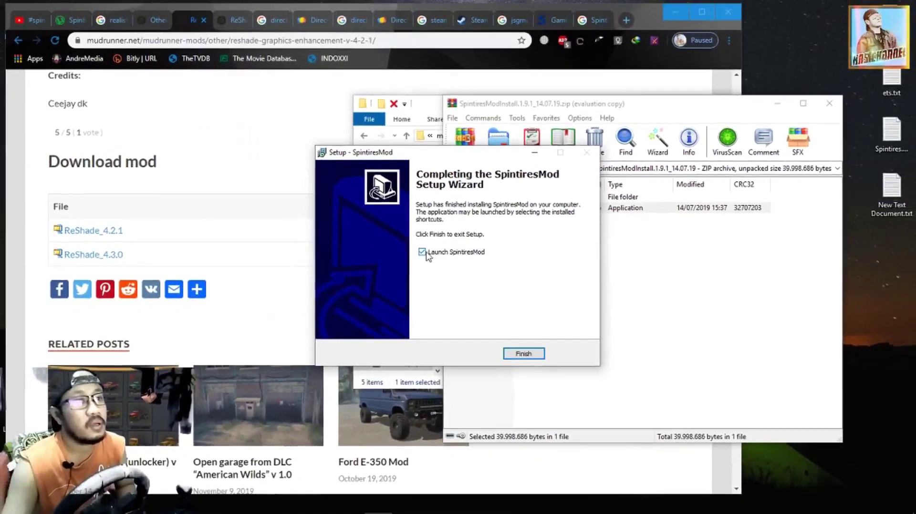
pyautogui.click(428, 254)
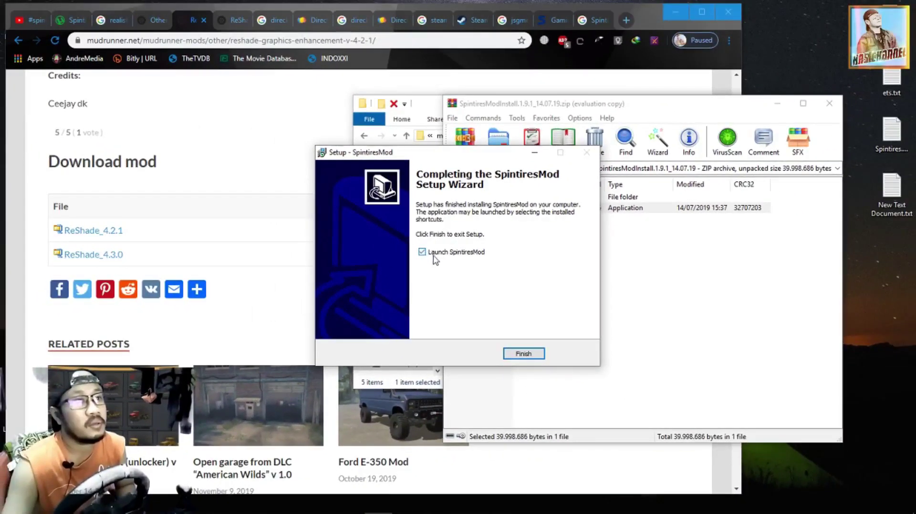
pyautogui.click(524, 354)
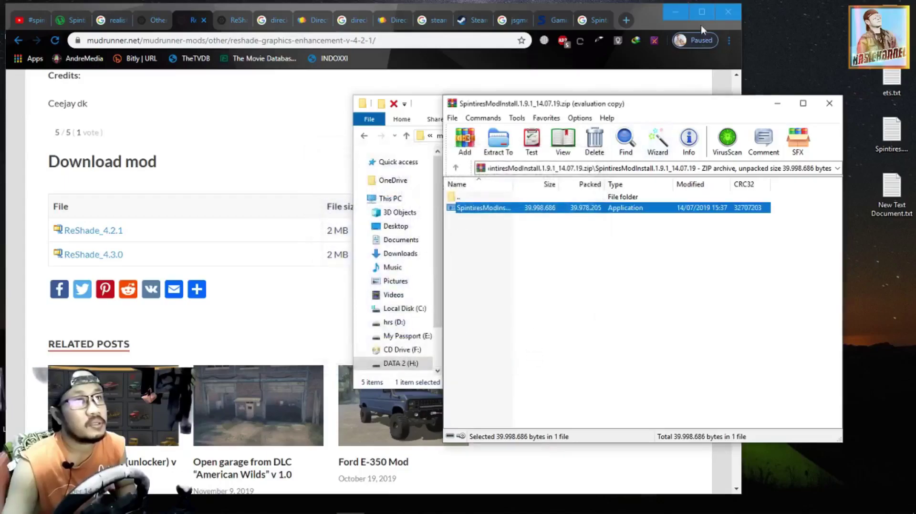
# Close the SpintiresModInstall archive window and move the SpintiresMod desktop shortcut below the Generic Mod Enabler shortcut.
pyautogui.click(679, 17)
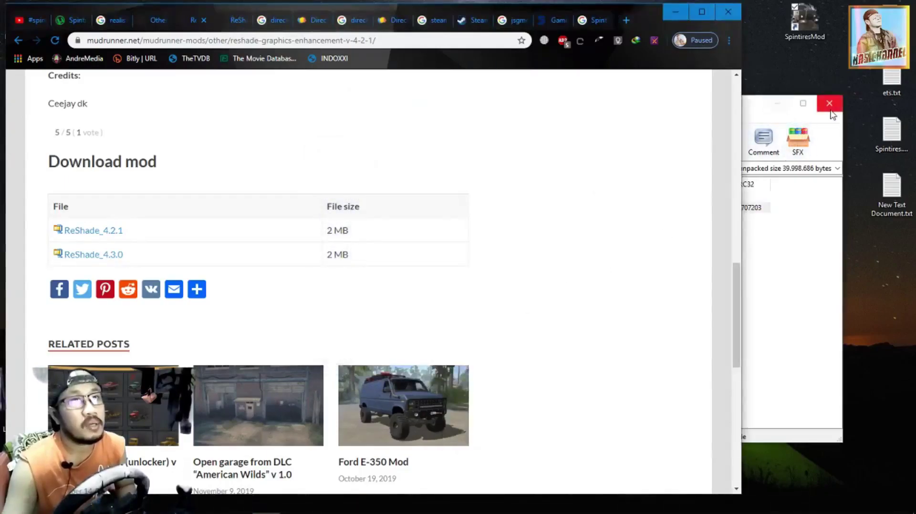
pyautogui.click(829, 106)
pyautogui.moveTo(811, 30); pyautogui.dragTo(848, 294)
pyautogui.moveTo(817, 368); pyautogui.dragTo(818, 370)
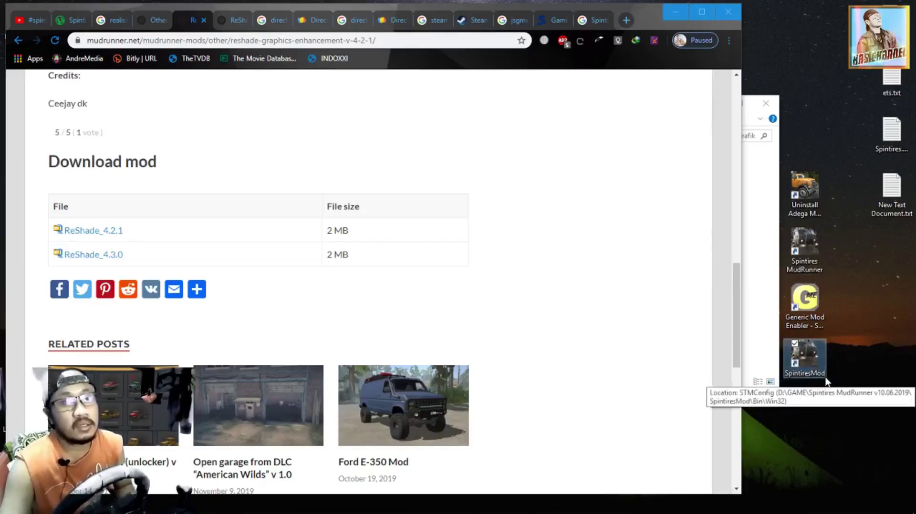
# Launch SpintiresMod from the desktop and open the folder selection for installing into the MudRunner directory in the mod settings.
pyautogui.doubleClick(809, 360)
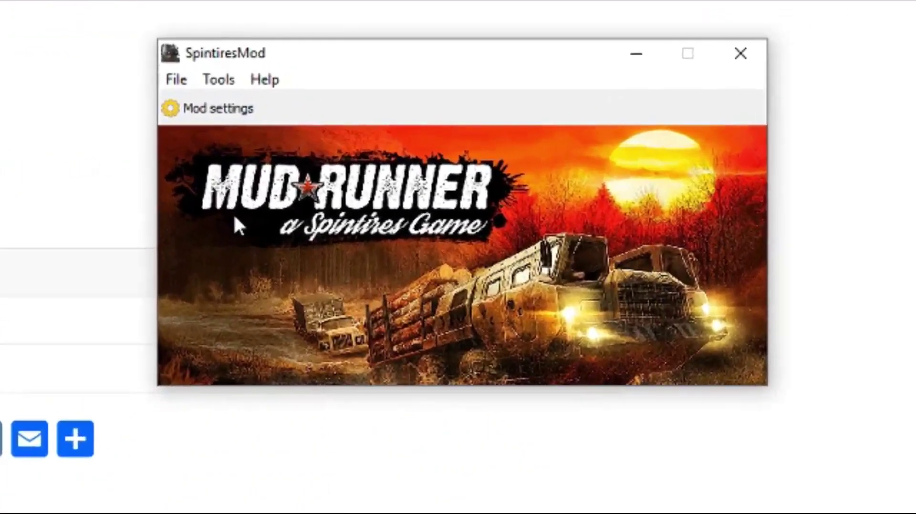
pyautogui.click(214, 112)
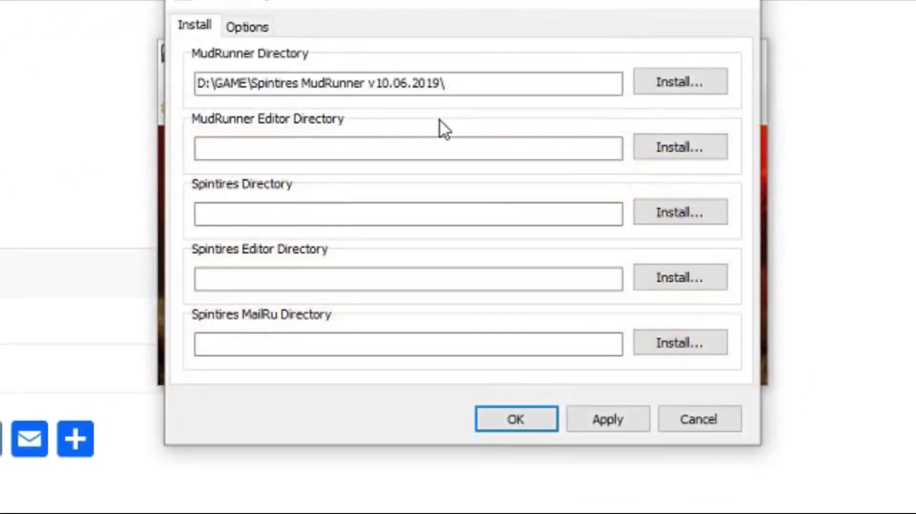
pyautogui.click(663, 85)
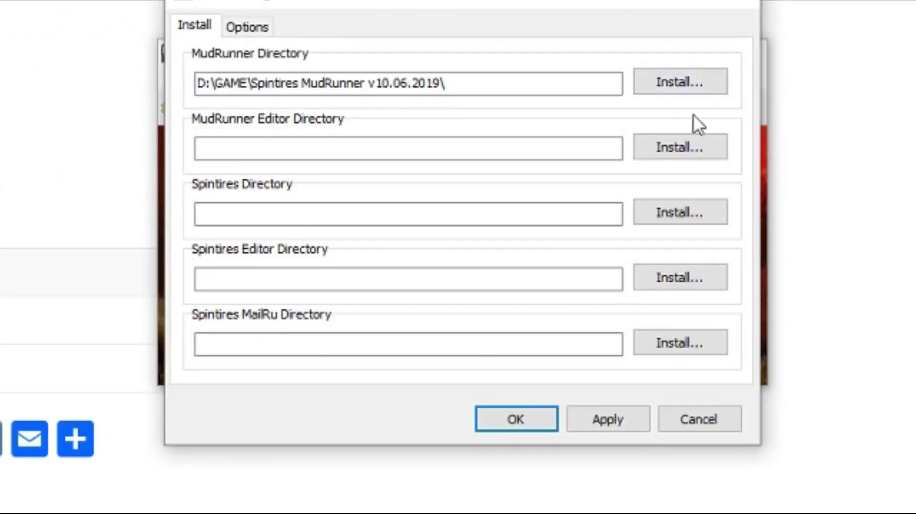
pyautogui.click(681, 84)
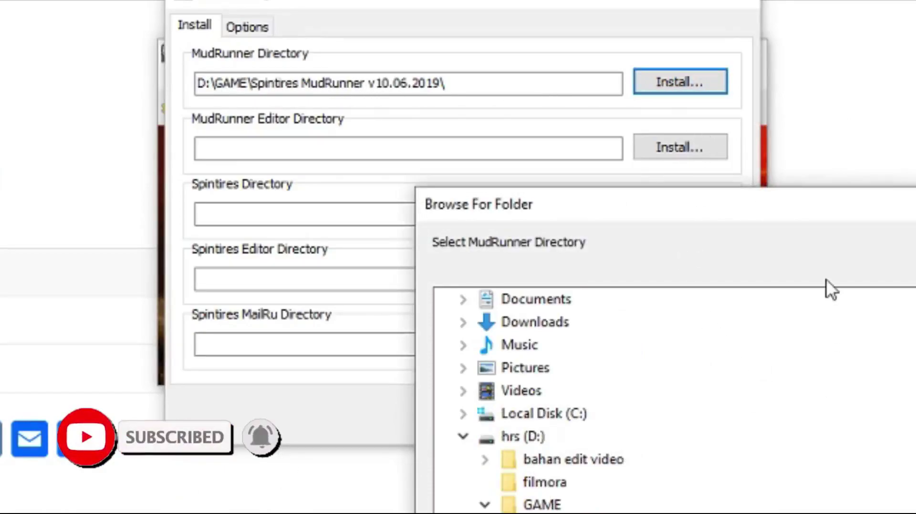
# Install the mod into the GAME\Spintires MudRunner v10.06.2019 folder on drive D and apply the mod settings.
pyautogui.scroll(-2, 764, 477)
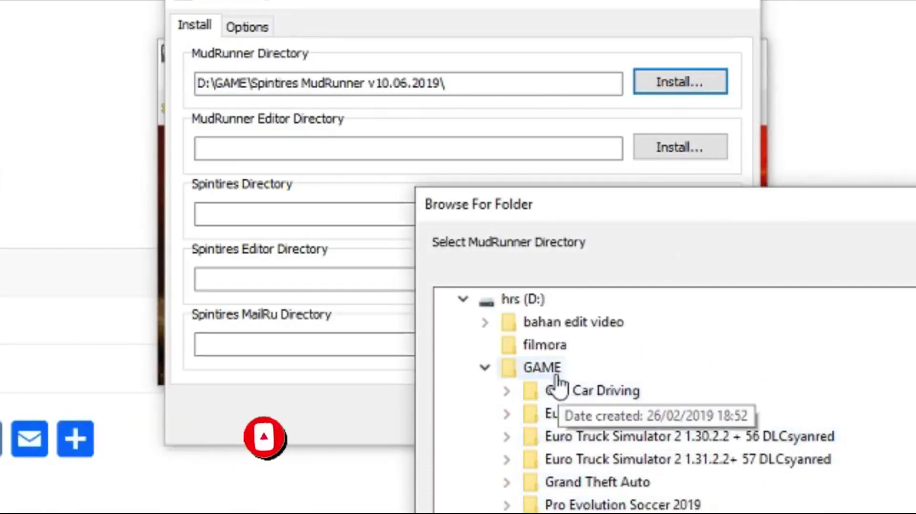
pyautogui.click(556, 376)
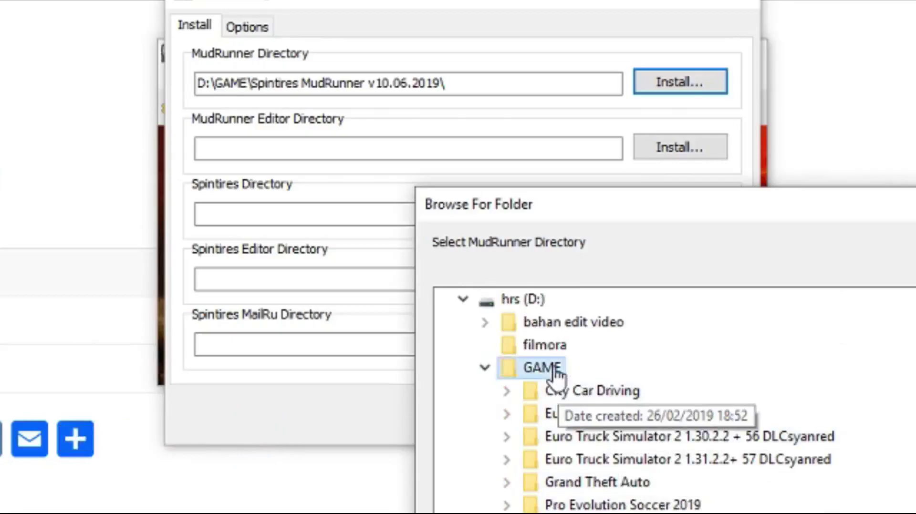
pyautogui.scroll(-1, 668, 454)
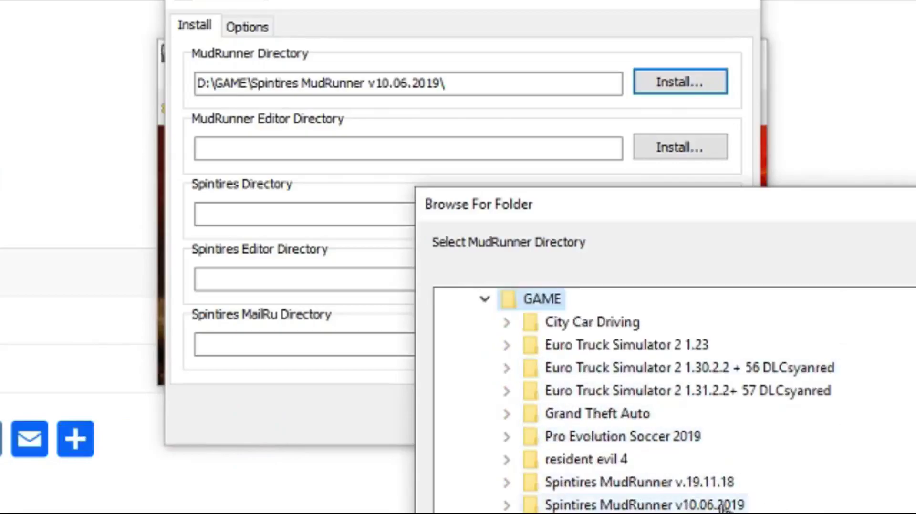
pyautogui.doubleClick(677, 504)
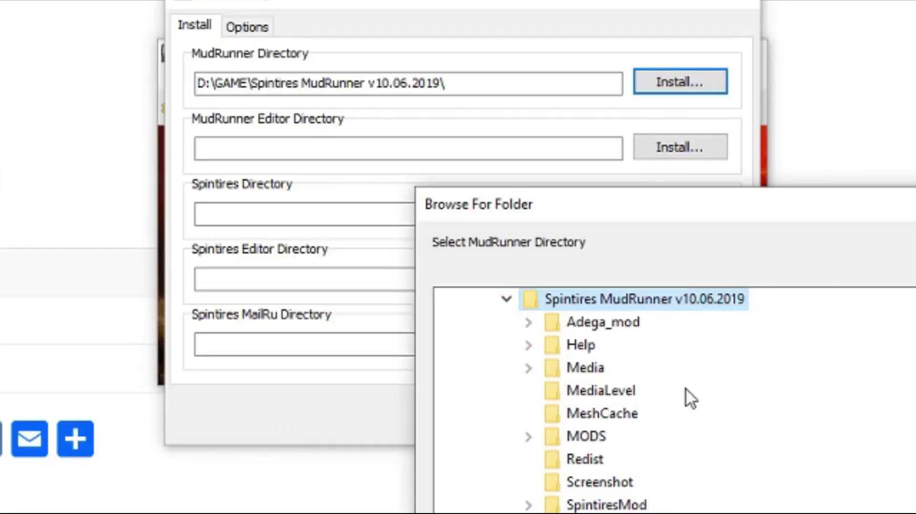
pyautogui.scroll(-1, 688, 396)
pyautogui.scroll(2, 700, 394)
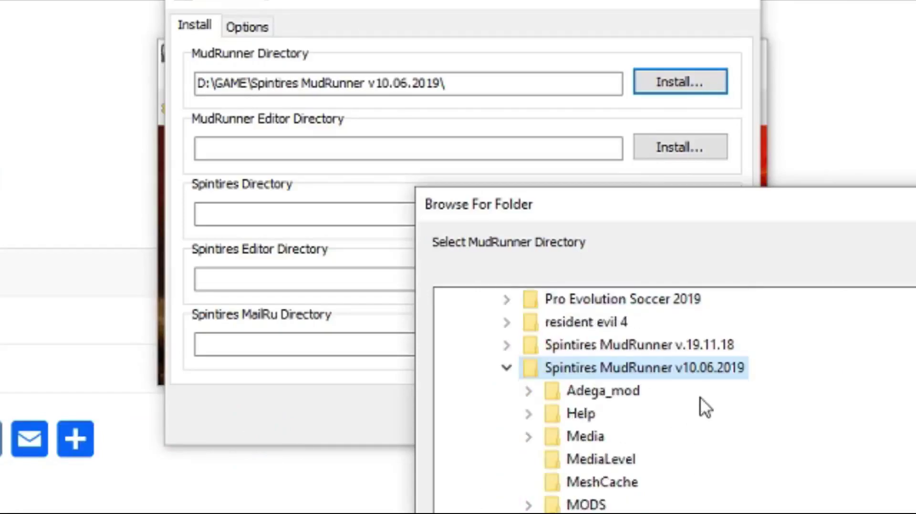
pyautogui.scroll(-1, 671, 441)
pyautogui.scroll(1, 668, 439)
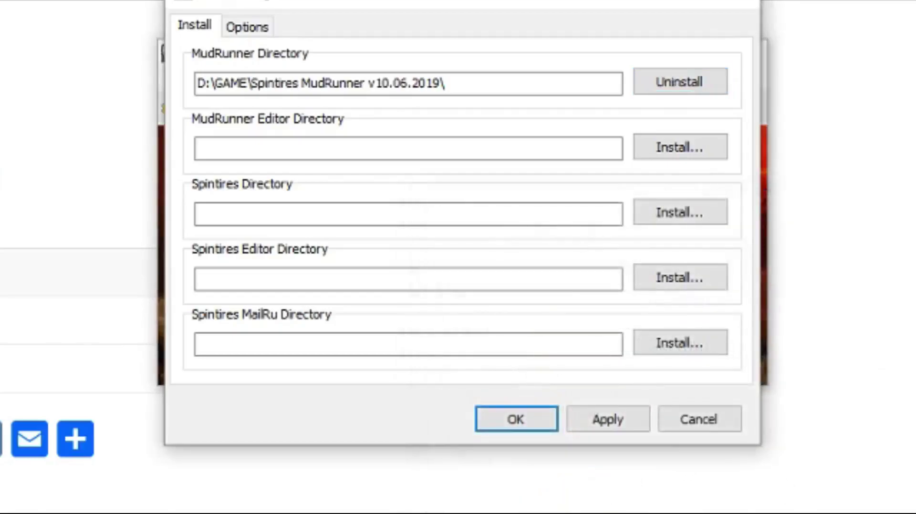
pyautogui.click(625, 419)
pyautogui.click(518, 418)
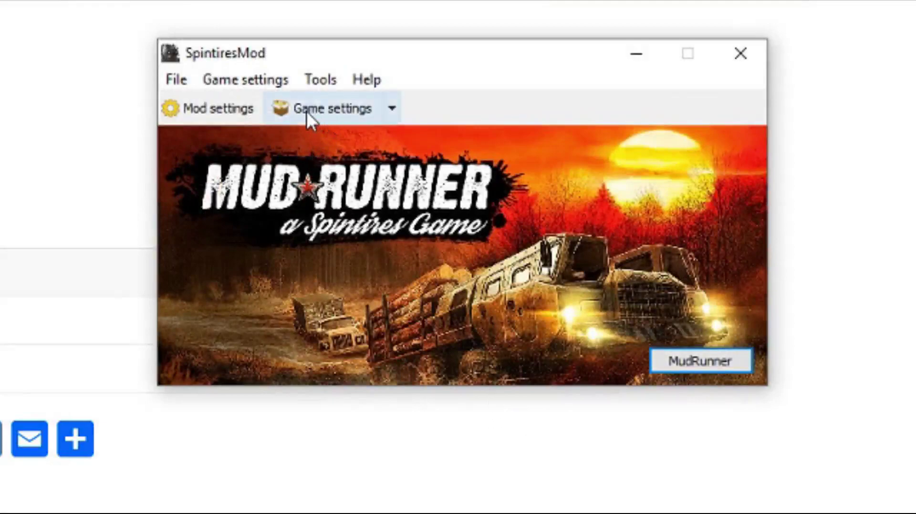
# In the MudRunner game settings, keep built-in ReShade enabled, choose ReShade.ini from the Spintires MudRunner v10.06.2019 folder as custom config, and apply.
pyautogui.click(337, 110)
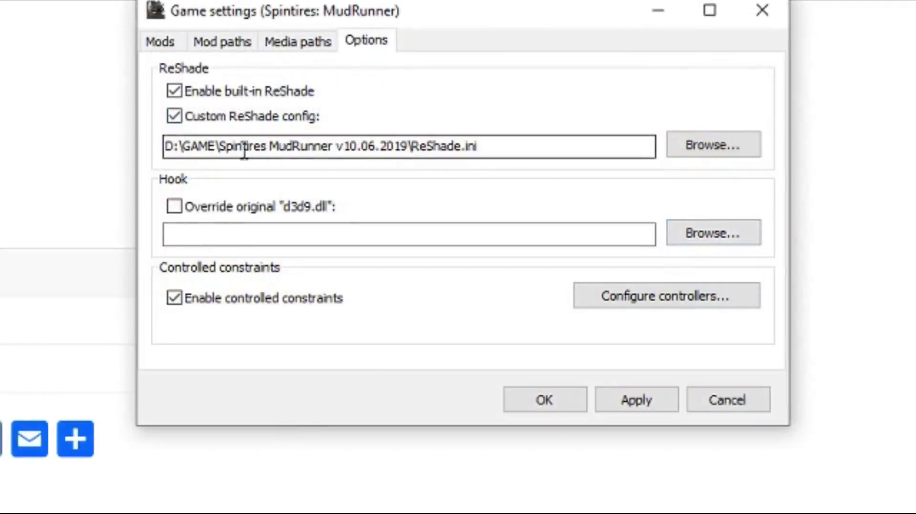
pyautogui.moveTo(509, 150); pyautogui.dragTo(306, 153)
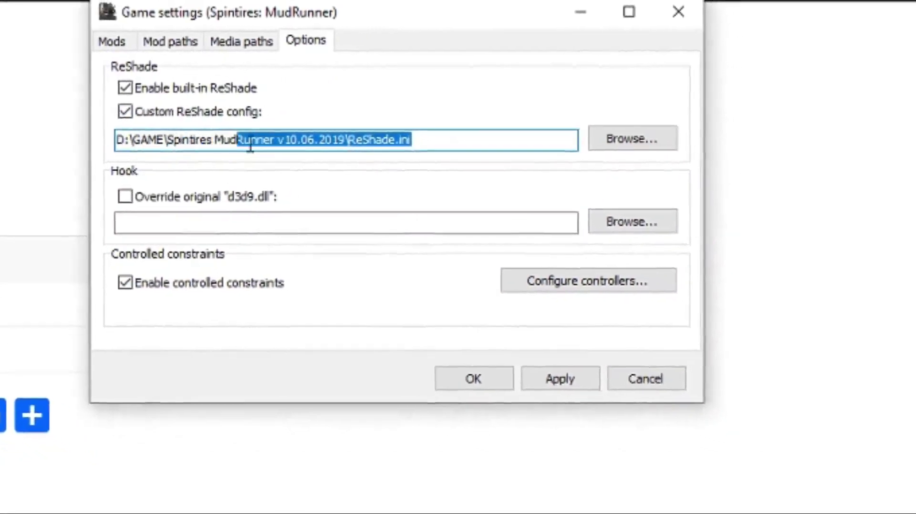
pyautogui.moveTo(250, 148); pyautogui.dragTo(443, 141)
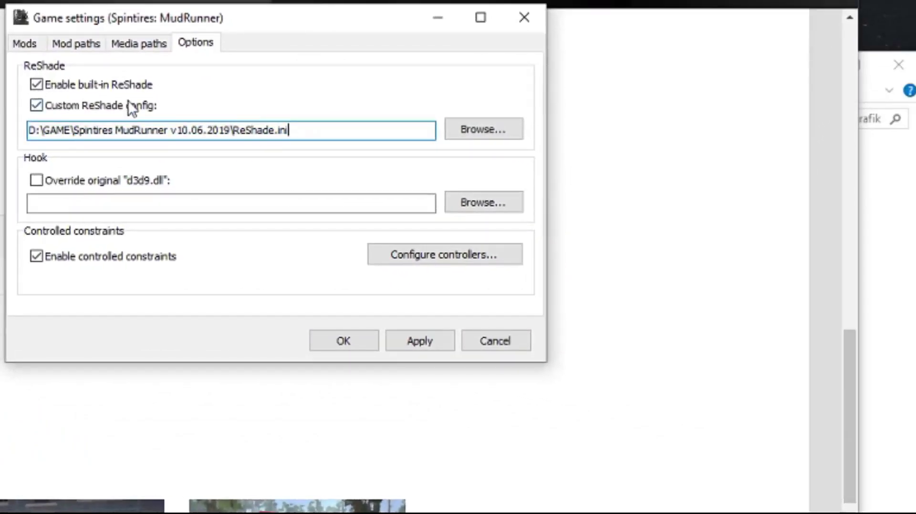
pyautogui.click(36, 85)
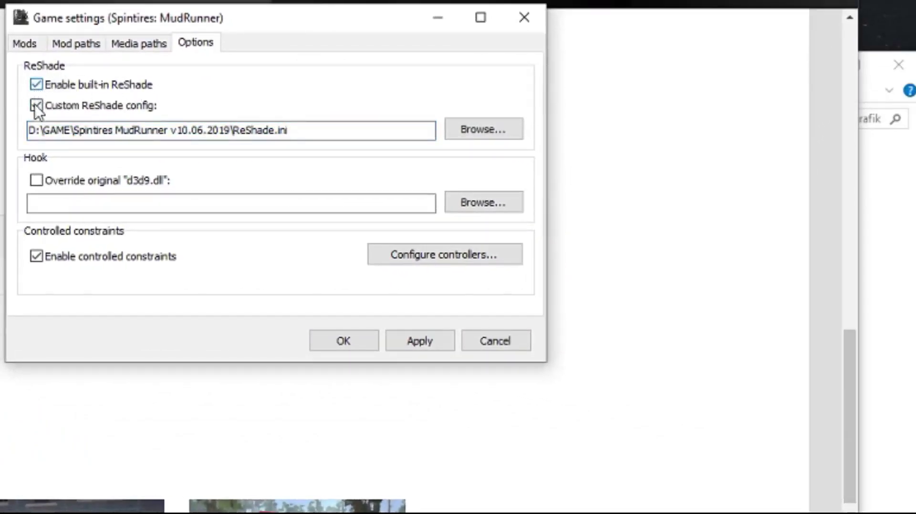
pyautogui.click(36, 106)
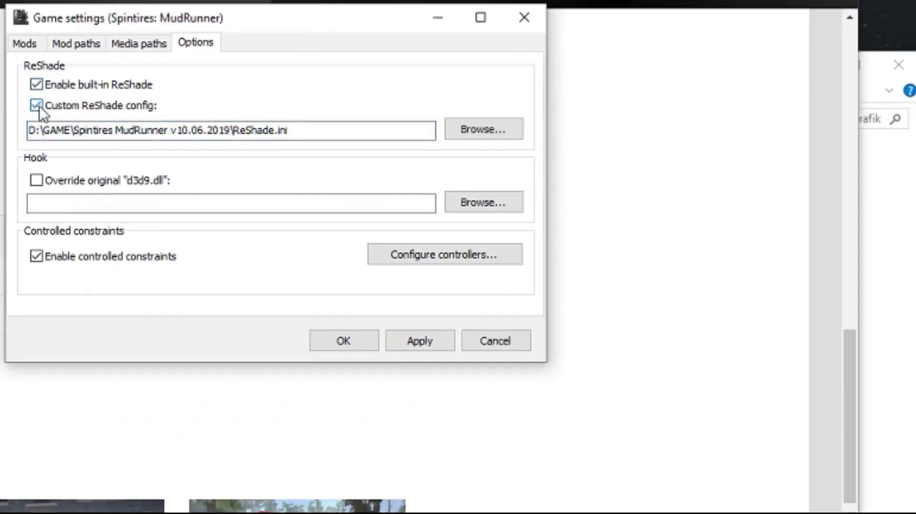
pyautogui.click(487, 132)
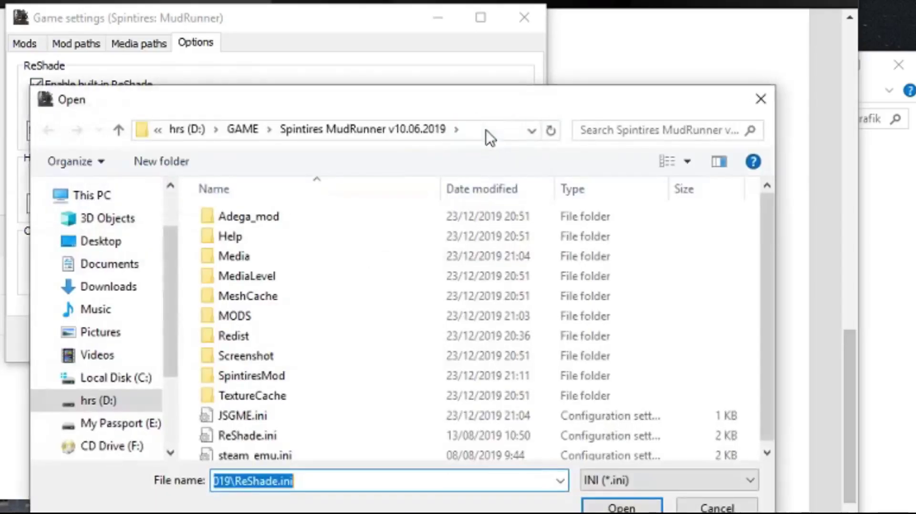
pyautogui.scroll(-1, 389, 344)
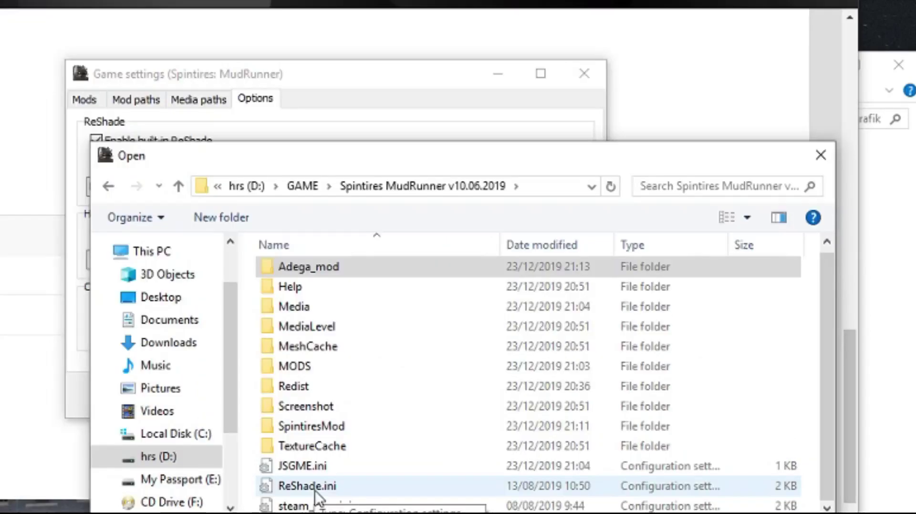
pyautogui.click(315, 490)
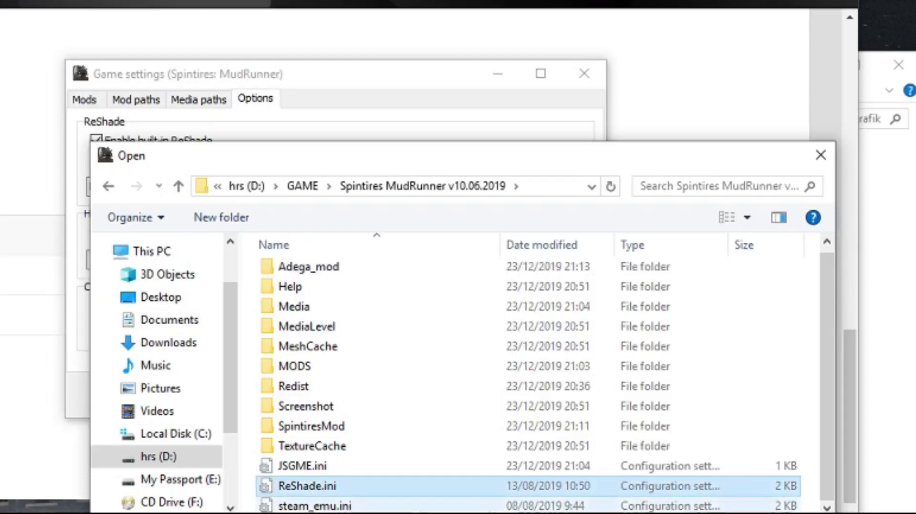
pyautogui.press('Return')
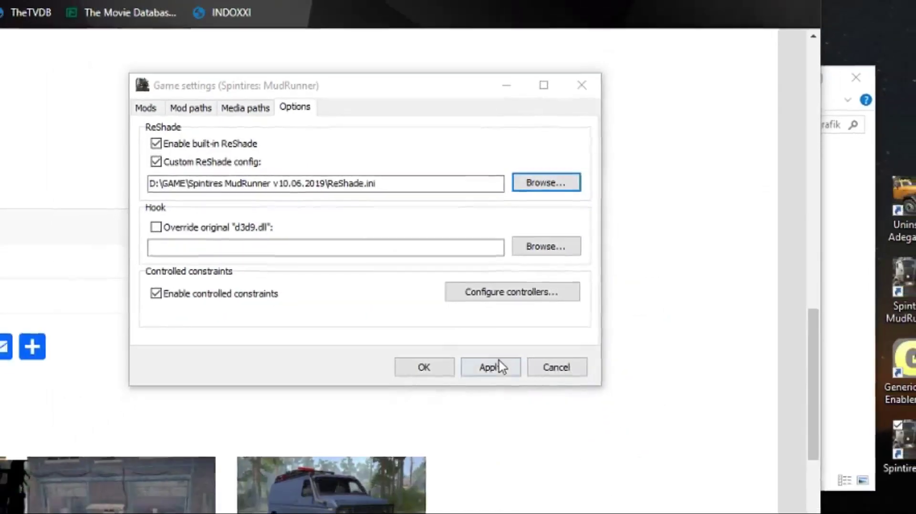
pyautogui.click(479, 397)
pyautogui.click(403, 397)
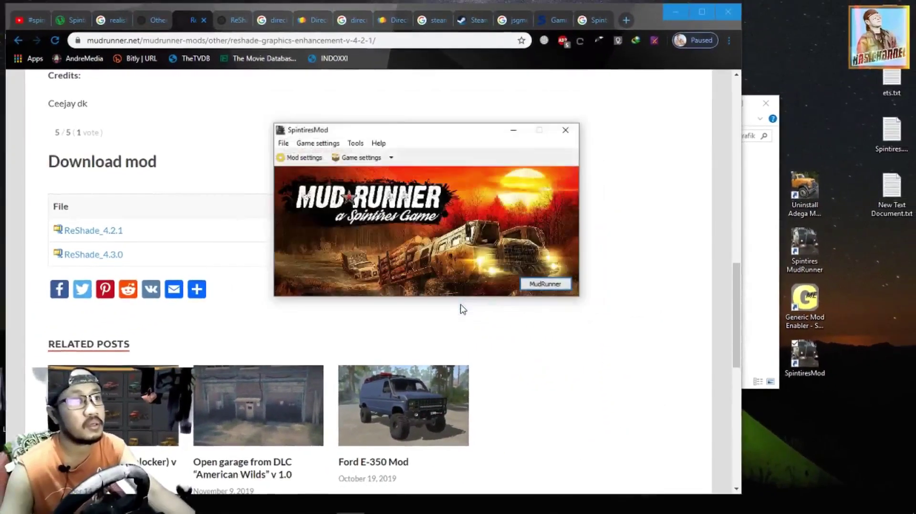
# Launch MudRunner from SpintiresMod and, once in the map, open the ReShade overlay and narrow its panel.
pyautogui.click(540, 283)
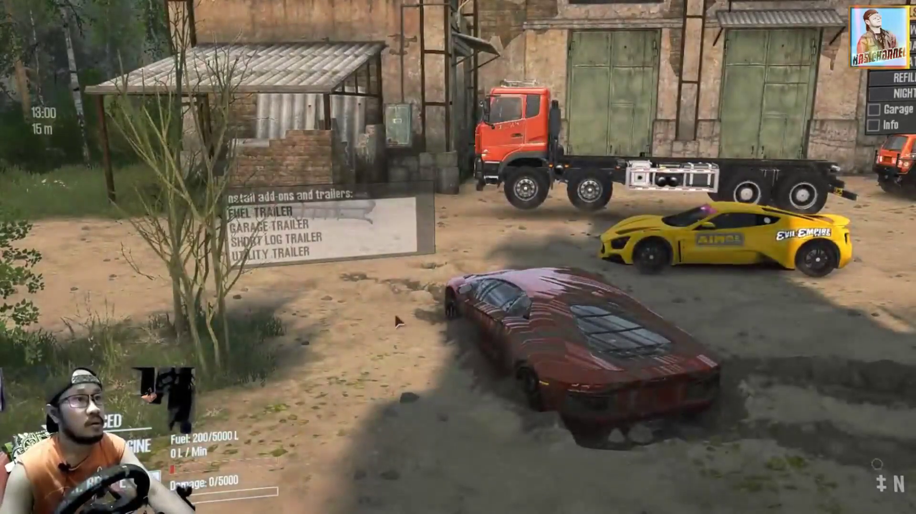
pyautogui.moveTo(318, 333); pyautogui.dragTo(162, 334)
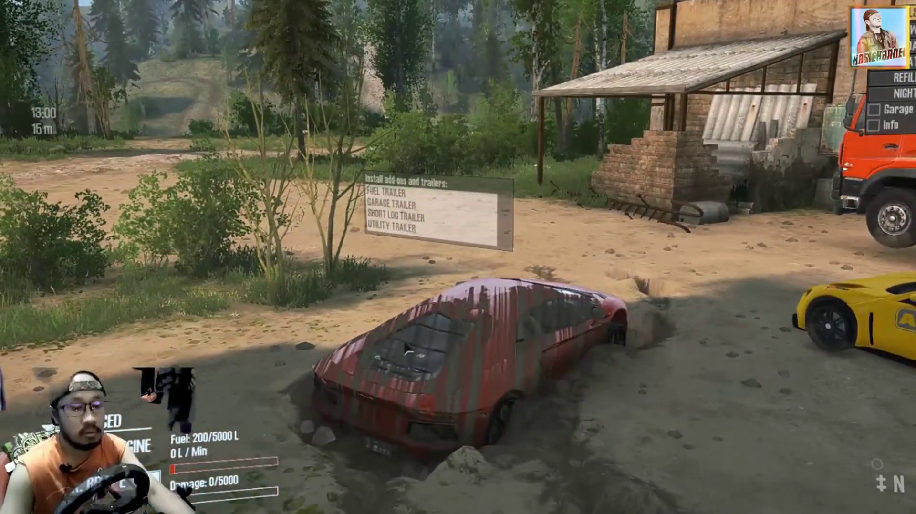
pyautogui.press('Home')
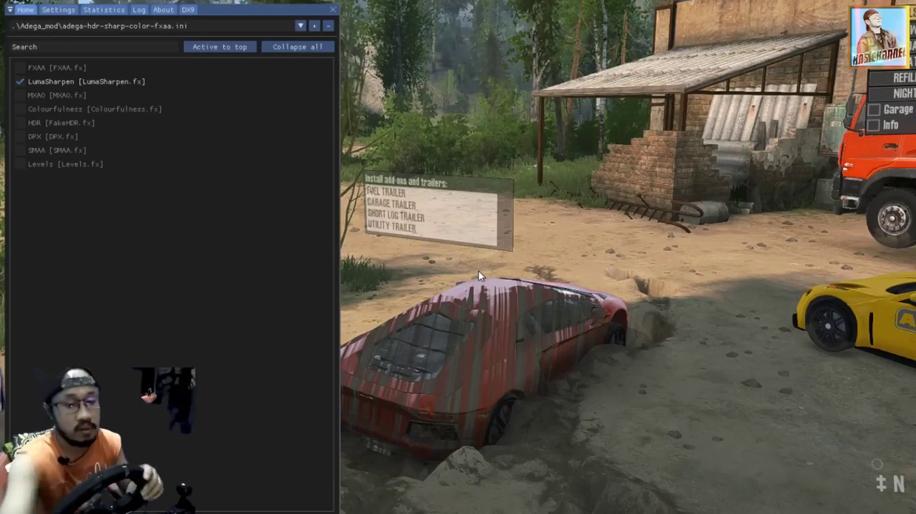
pyautogui.press('Home')
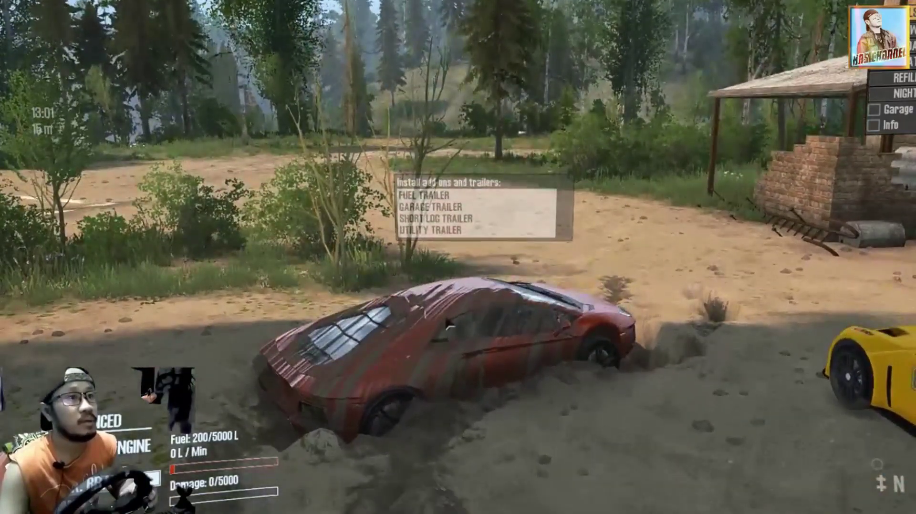
pyautogui.press('Home')
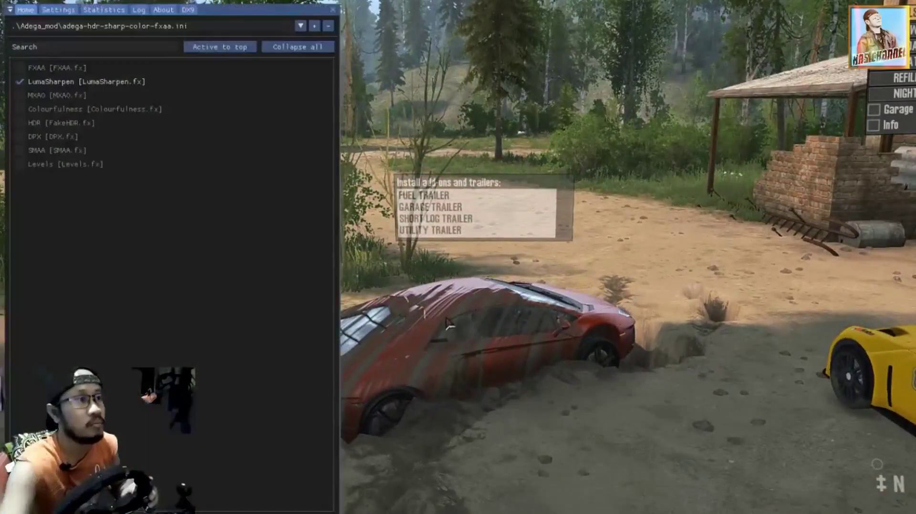
pyautogui.moveTo(339, 228); pyautogui.dragTo(237, 229)
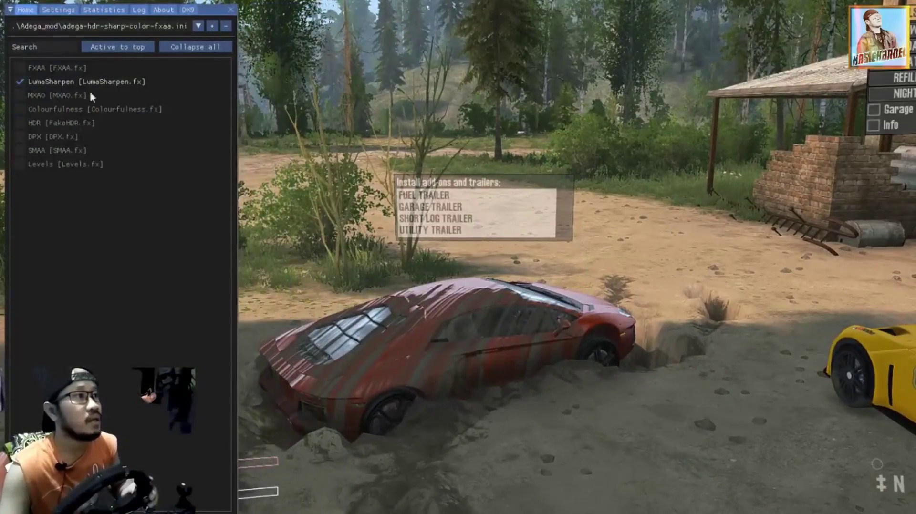
# Enable the FXAA effect in ReShade and compare the scene with Colourfulness on and off, leaving Colourfulness disabled.
pyautogui.click(20, 69)
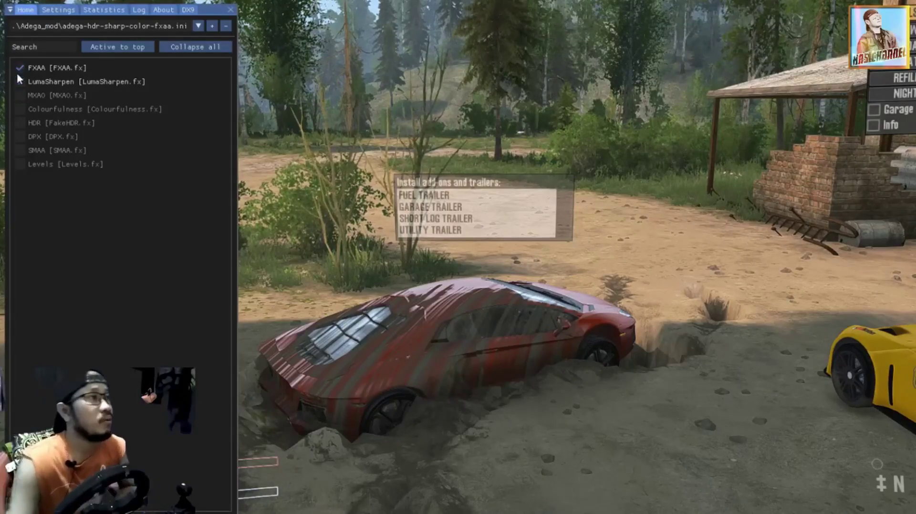
pyautogui.click(20, 111)
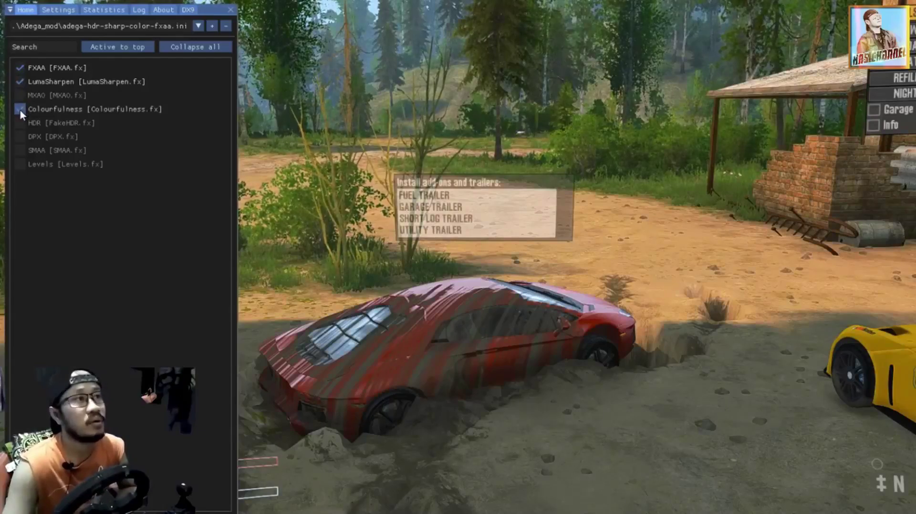
pyautogui.click(19, 110)
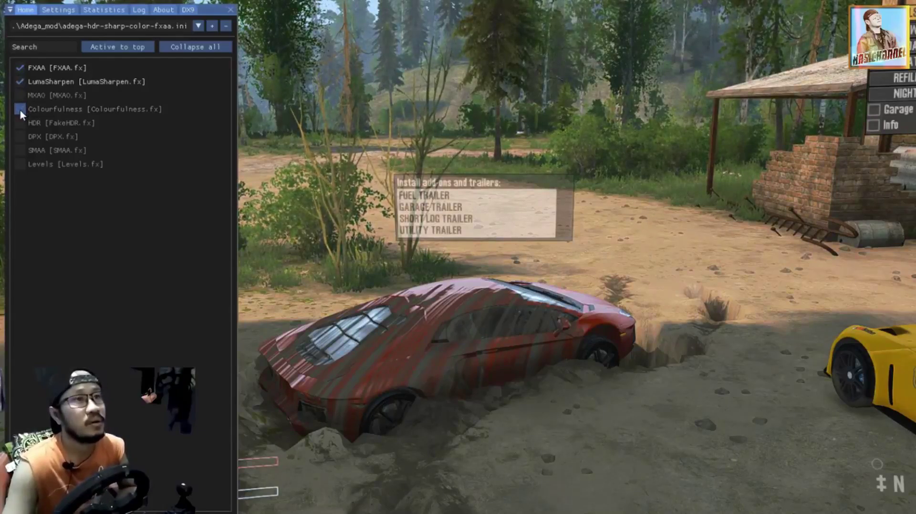
pyautogui.click(20, 109)
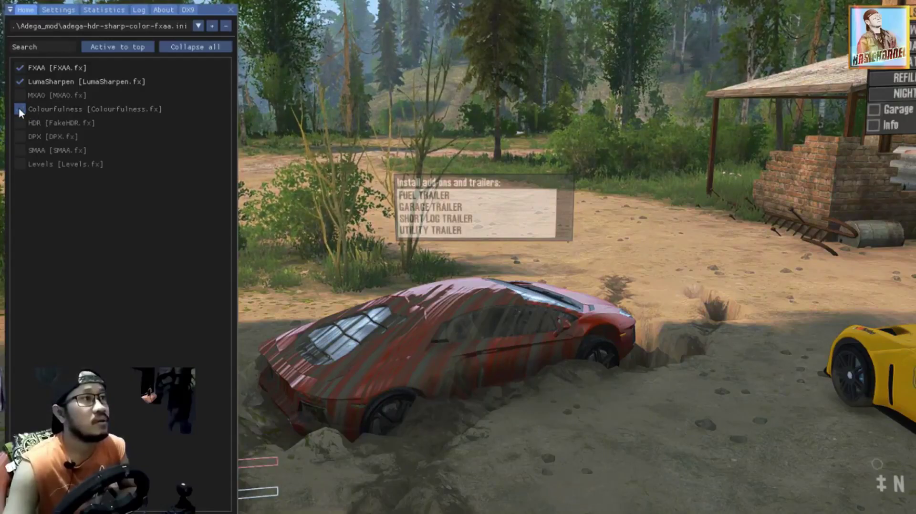
# Toggle the HDR (FakeHDR.fx) effect to compare the picture with and without it, leaving it enabled.
pyautogui.click(22, 123)
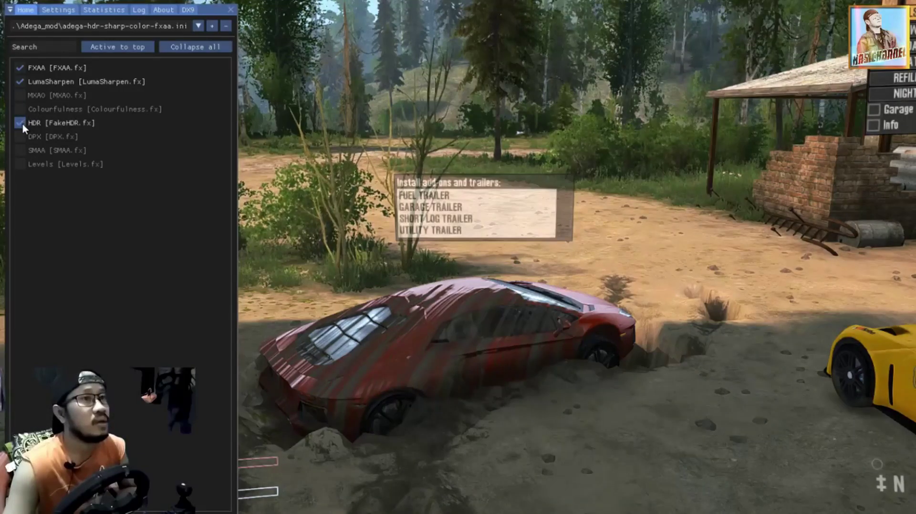
pyautogui.click(22, 124)
pyautogui.click(22, 124)
pyautogui.click(21, 123)
pyautogui.click(22, 122)
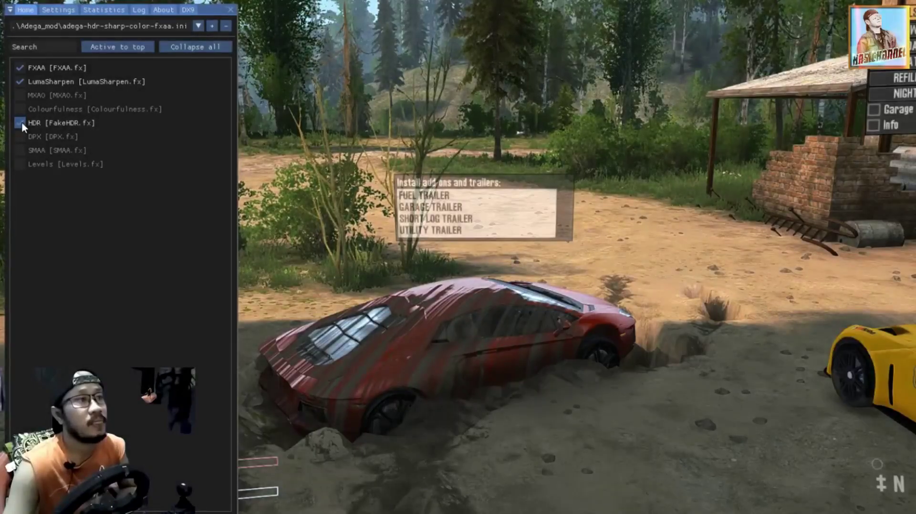
# Compare the scene with DPX on and off, and leave both the DPX and Levels effects enabled.
pyautogui.click(21, 137)
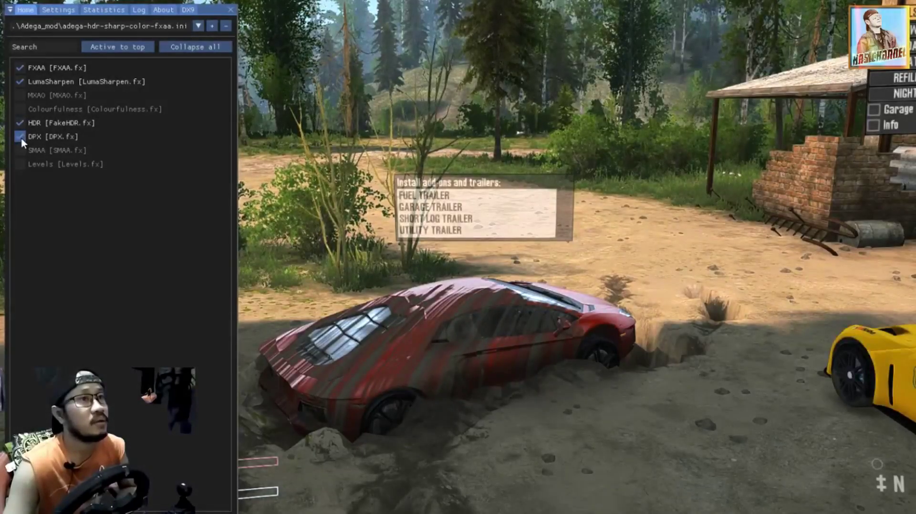
pyautogui.click(21, 136)
pyautogui.click(21, 137)
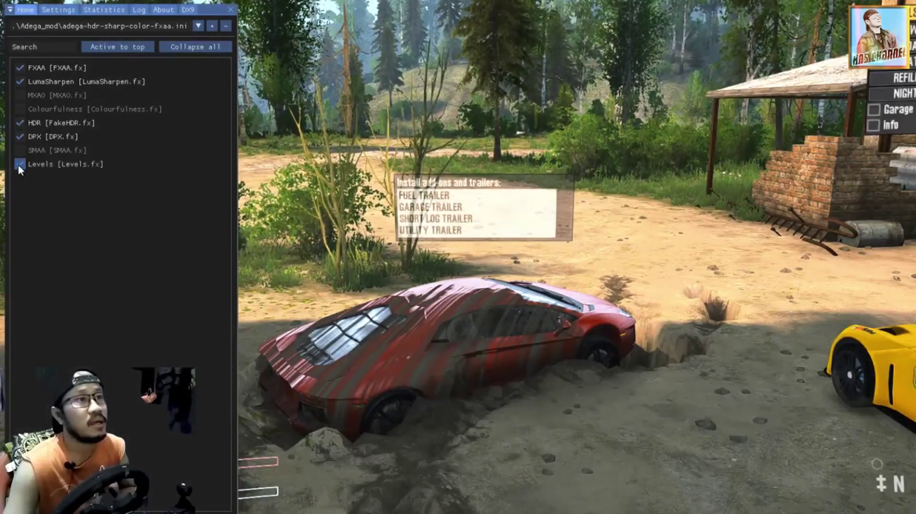
pyautogui.click(19, 164)
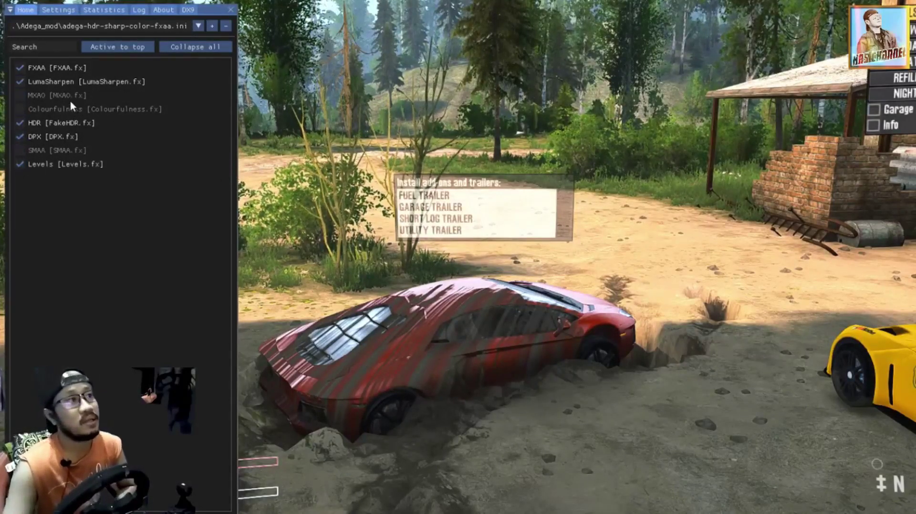
# Preview Colourfulness once more and switch it off, close the ReShade overlay and inspect the graphics around the parked vehicles.
pyautogui.click(40, 109)
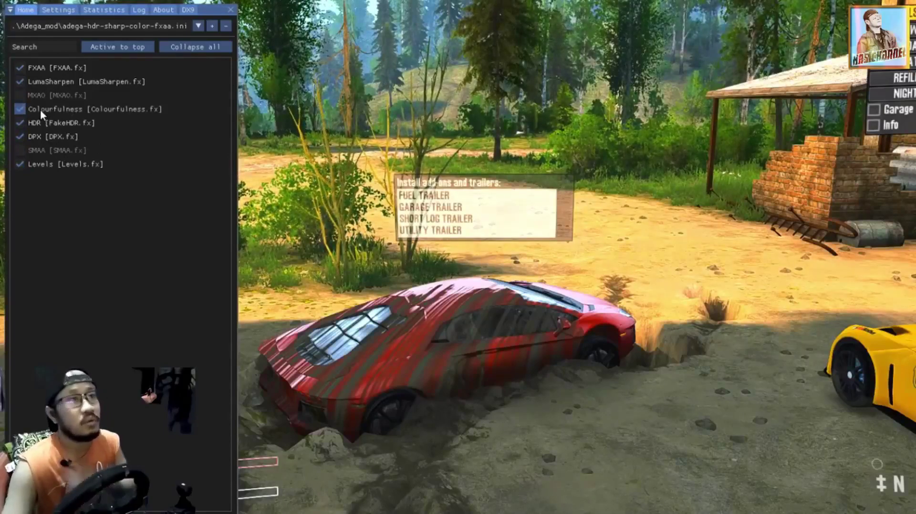
pyautogui.click(40, 110)
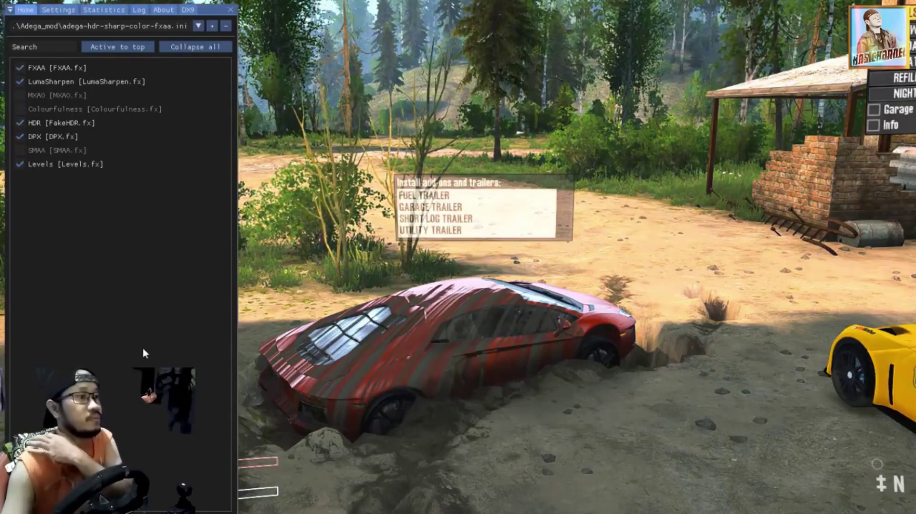
pyautogui.press('Home')
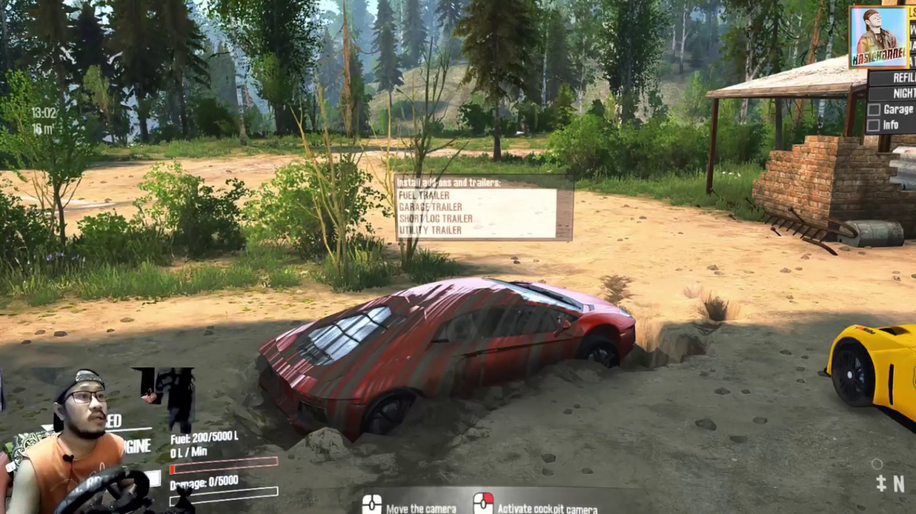
pyautogui.moveTo(168, 353)
pyautogui.moveTo(458, 258); pyautogui.dragTo(897, 258)
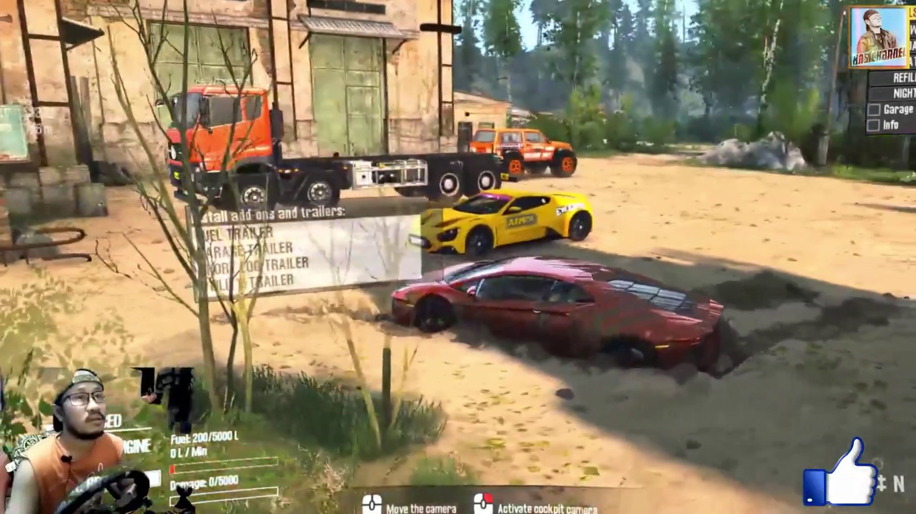
pyautogui.moveTo(458, 257); pyautogui.dragTo(267, 257)
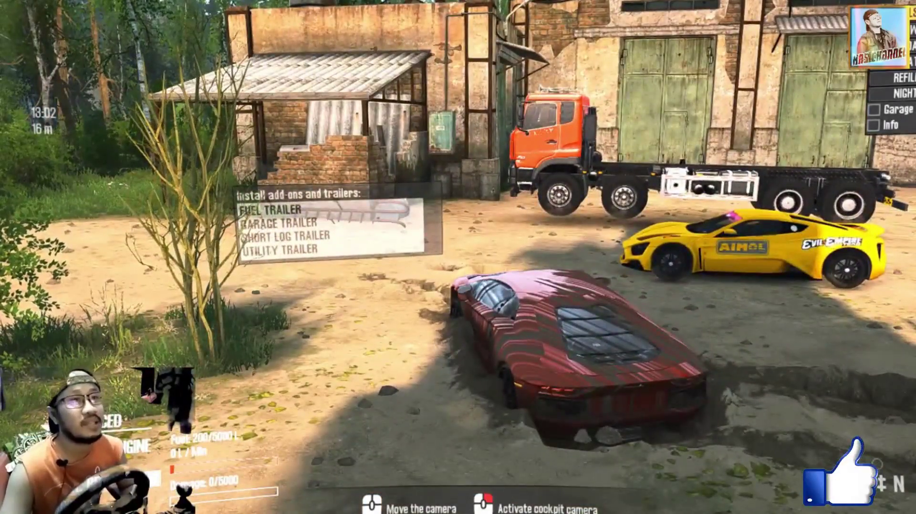
# Leave the current map and return to the game's main menu.
pyautogui.press('Escape')
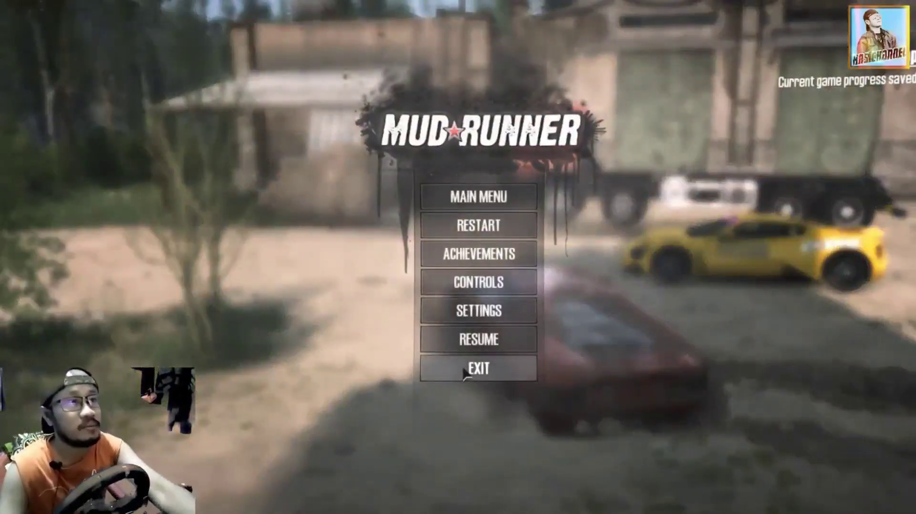
pyautogui.click(508, 201)
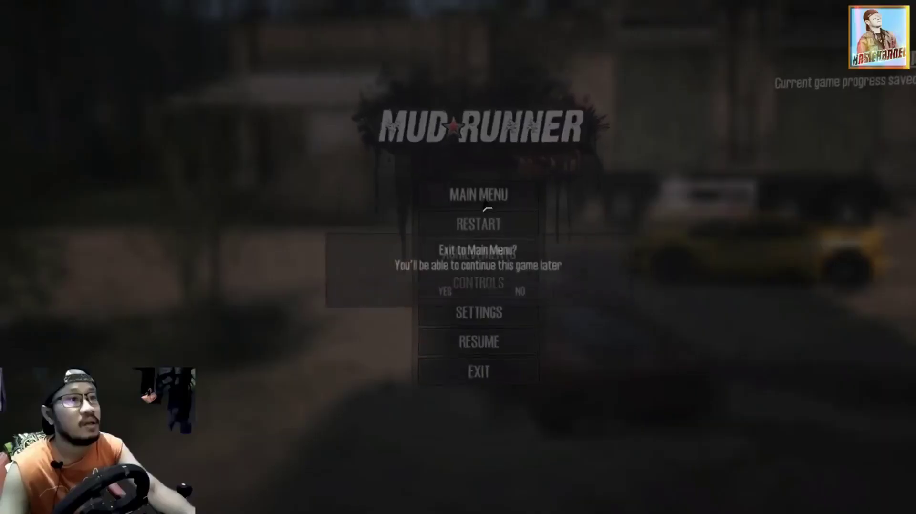
pyautogui.click(459, 292)
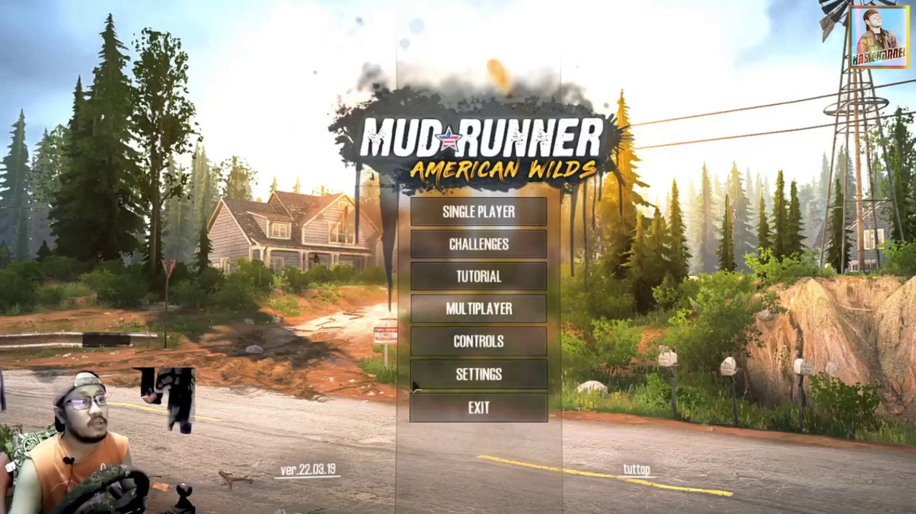
# Review the additional SpintiresMod options in the game settings, accept both settings dialogs and exit the game.
pyautogui.click(459, 382)
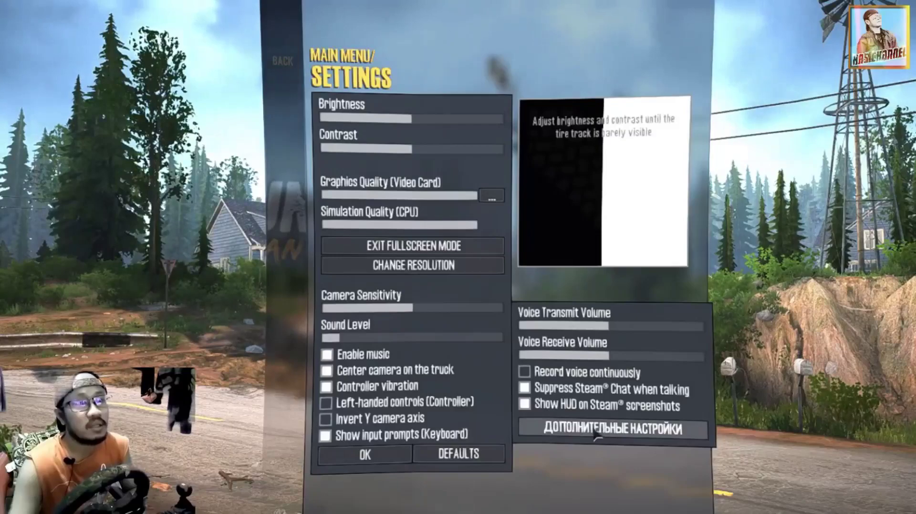
pyautogui.click(600, 430)
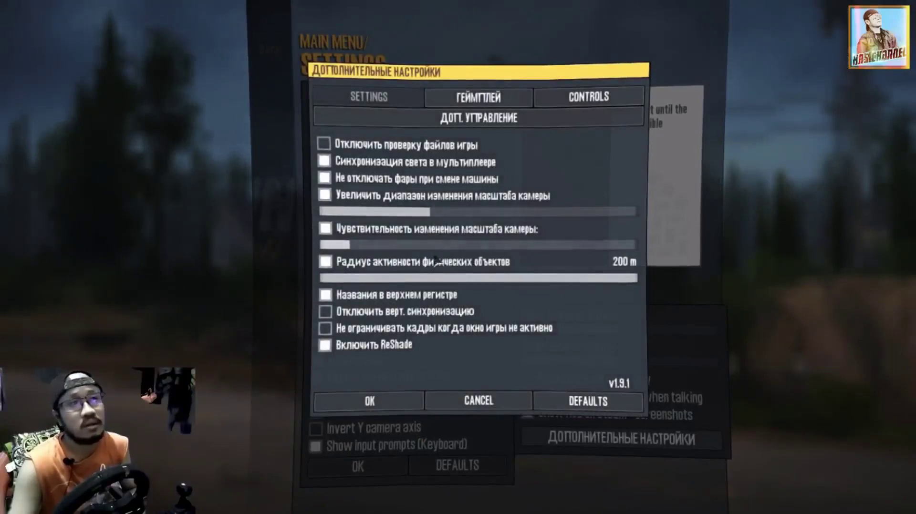
pyautogui.click(392, 408)
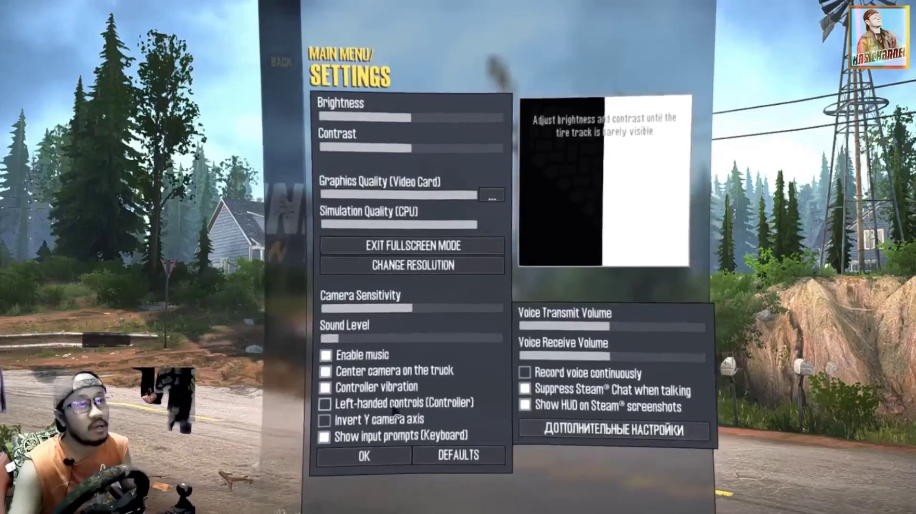
pyautogui.click(382, 458)
pyautogui.click(486, 412)
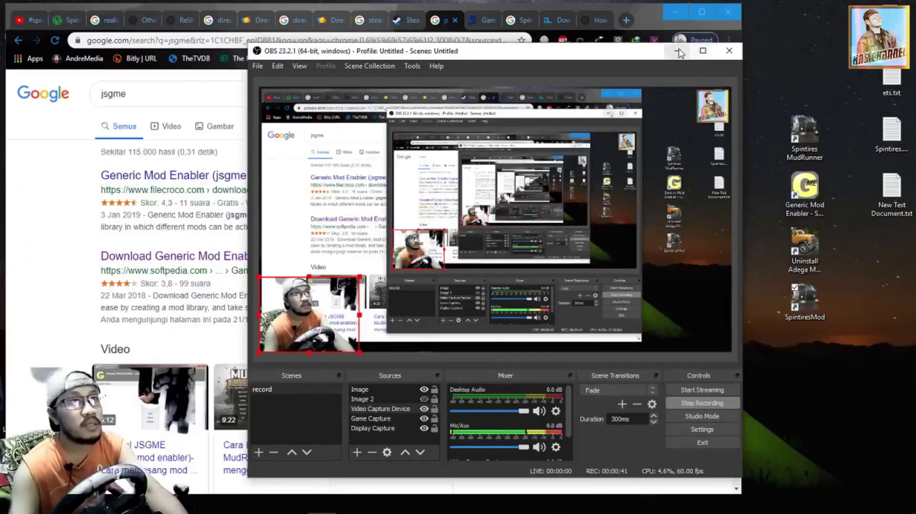
# Minimize the OBS window and open the file location of the Spintires MudRunner desktop shortcut, repositioning the folder window.
pyautogui.click(687, 51)
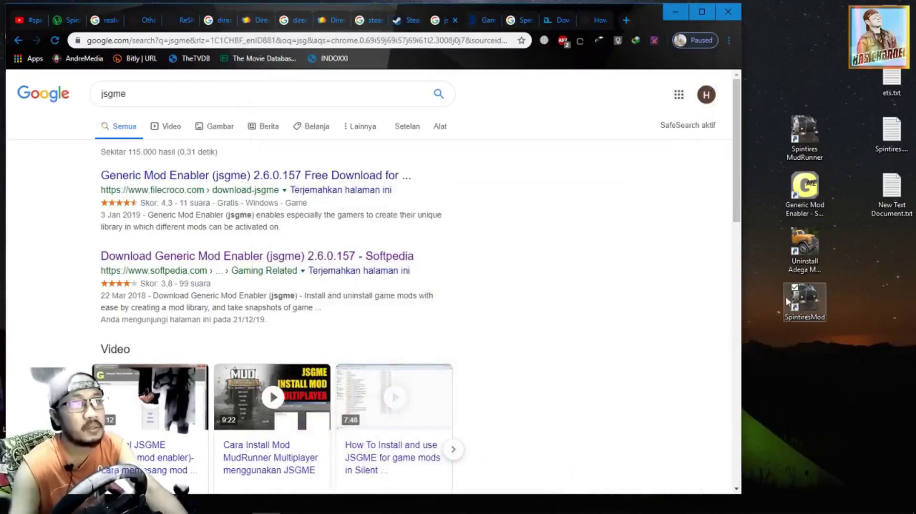
pyautogui.click(814, 145)
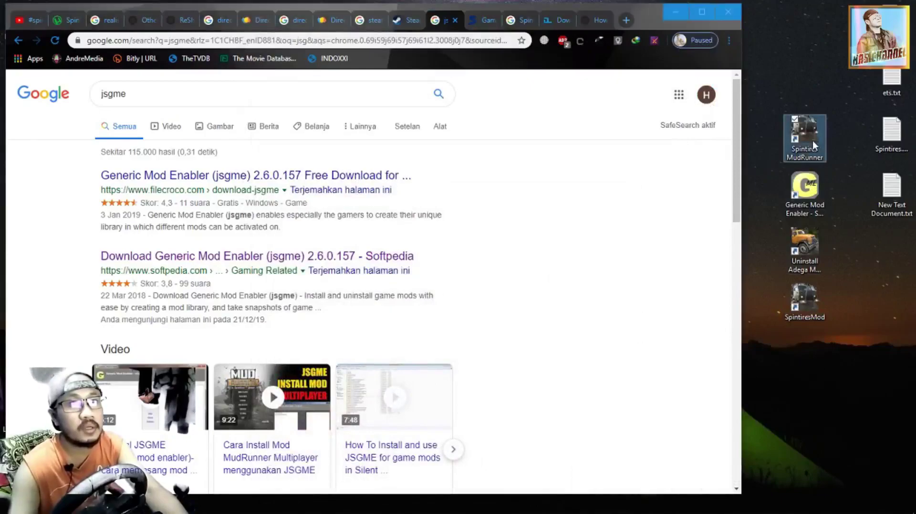
pyautogui.rightClick(813, 145)
pyautogui.click(792, 161)
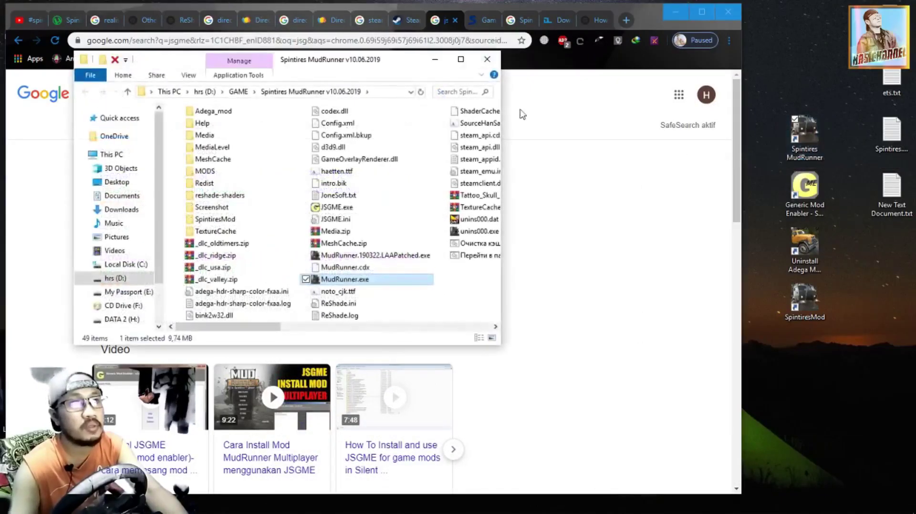
pyautogui.moveTo(402, 67); pyautogui.dragTo(525, 133)
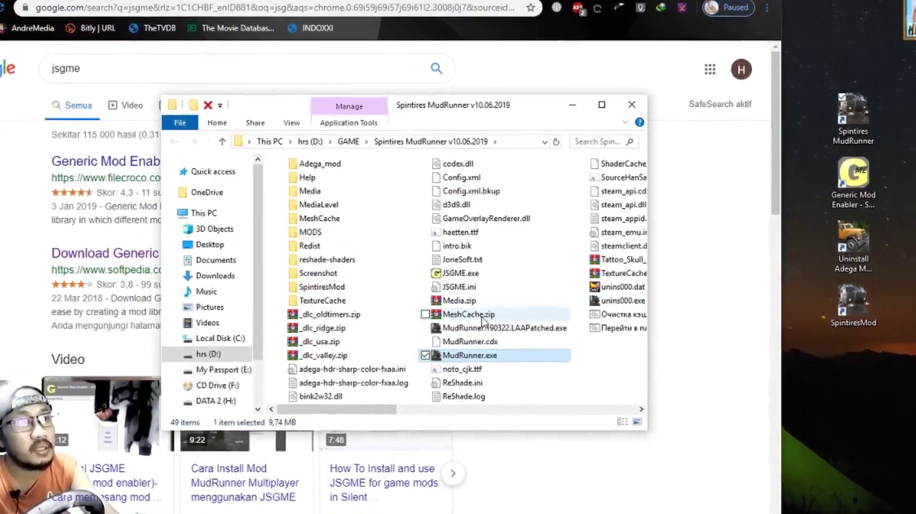
# Examine Media.zip and the Adega_mod folder with its strings subfolder, and return to the Spintires MudRunner v10.06.2019 folder.
pyautogui.click(466, 303)
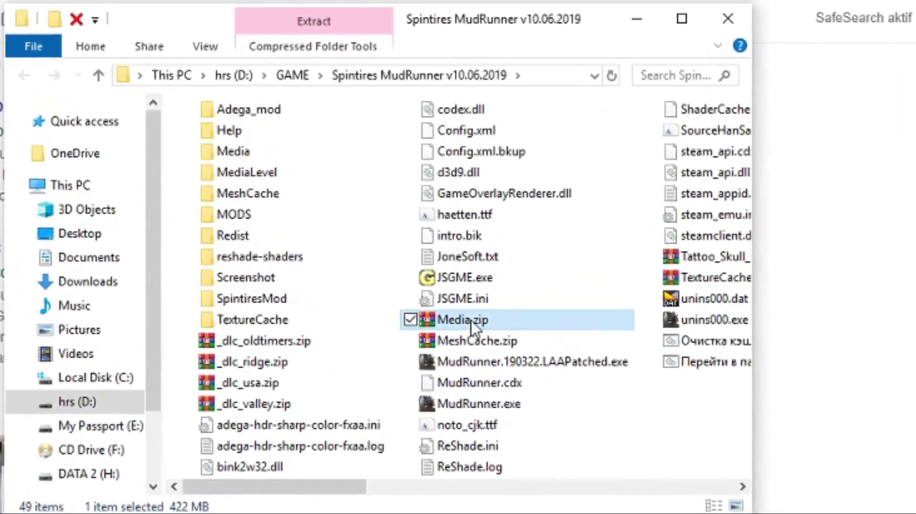
pyautogui.doubleClick(262, 115)
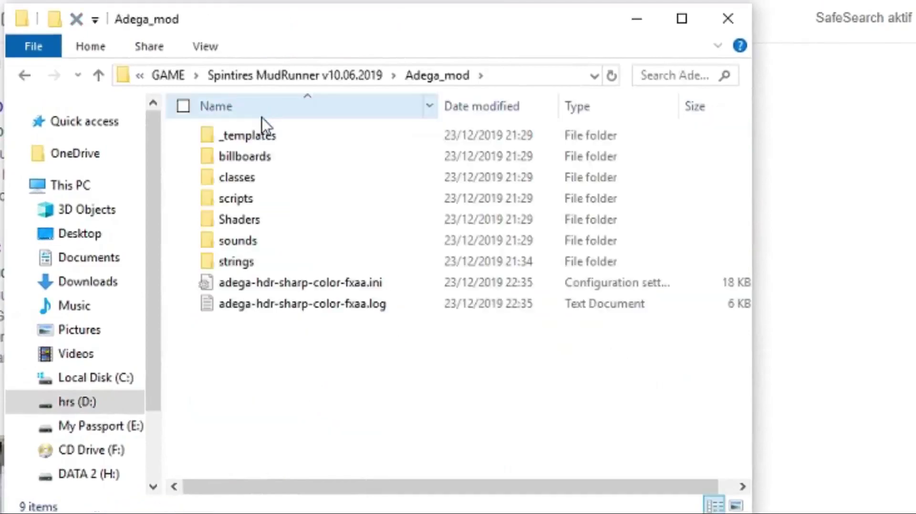
pyautogui.doubleClick(242, 261)
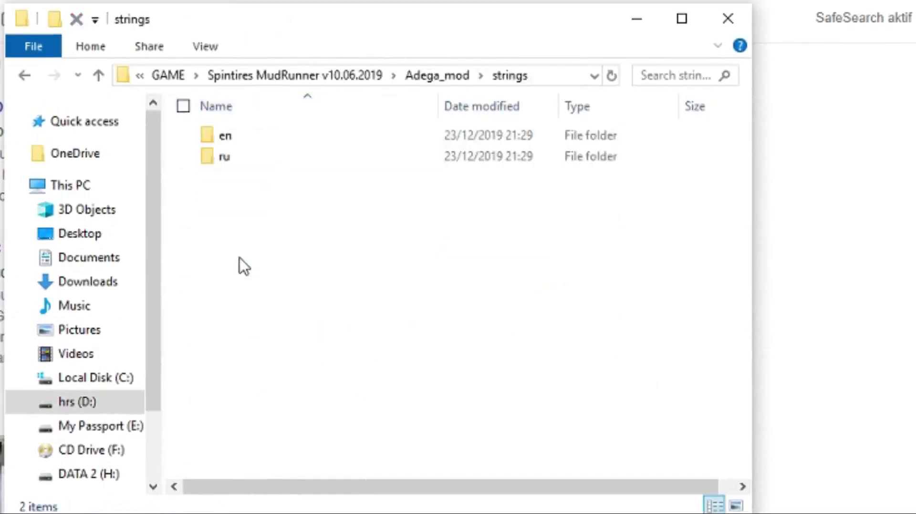
pyautogui.click(25, 76)
pyautogui.click(24, 76)
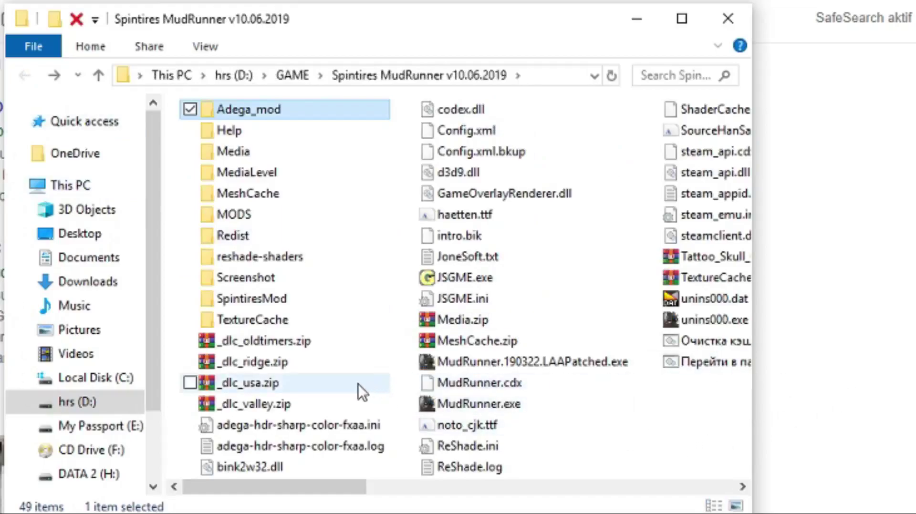
# Open SpintiresMod\Data\SpinTires MudRunner\Media\strings and check the contents of its en folder, returning to strings.
pyautogui.doubleClick(267, 300)
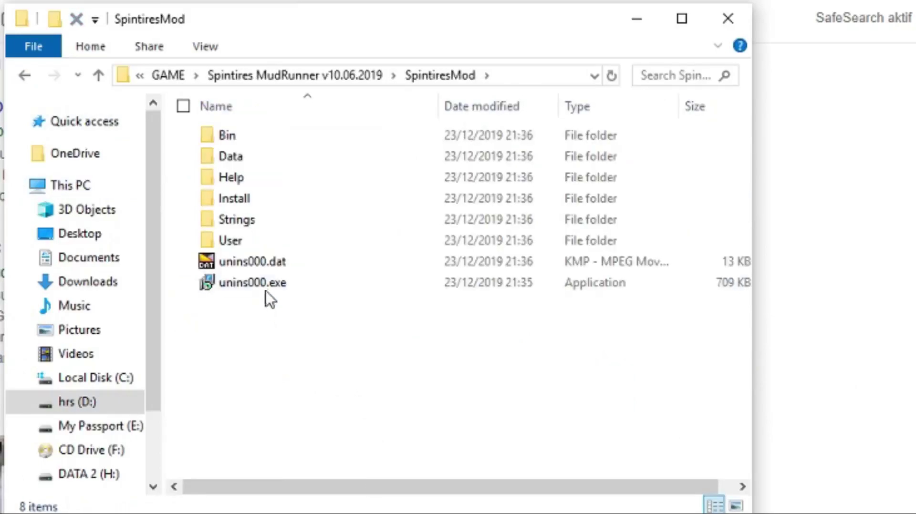
pyautogui.doubleClick(236, 159)
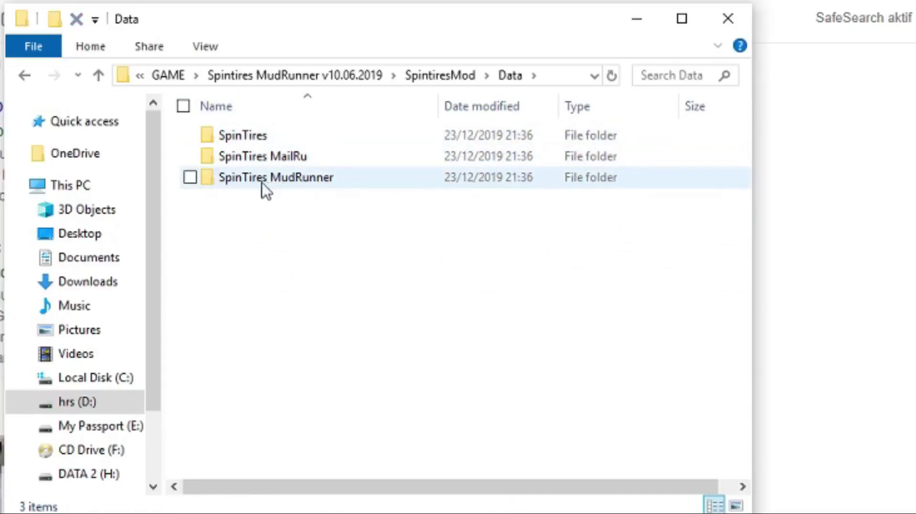
pyautogui.moveTo(278, 181)
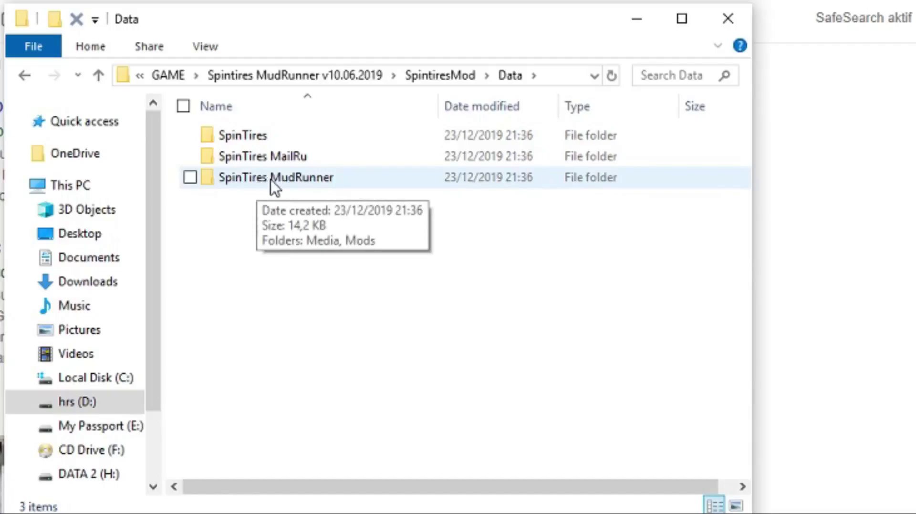
pyautogui.doubleClick(271, 180)
pyautogui.click(239, 136)
pyautogui.doubleClick(239, 136)
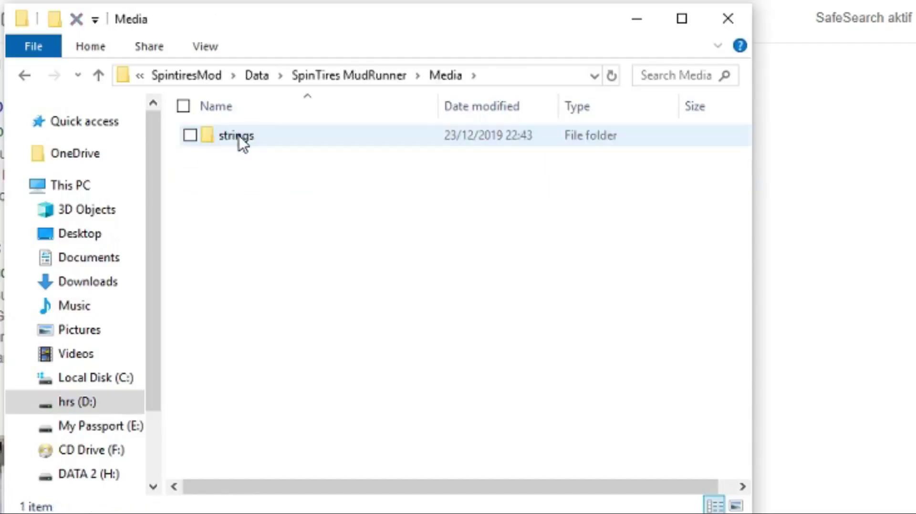
pyautogui.doubleClick(238, 139)
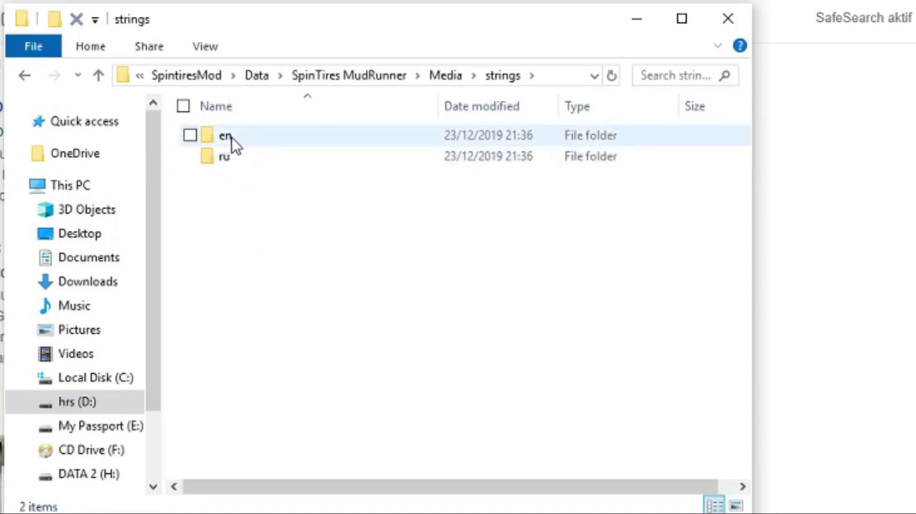
pyautogui.doubleClick(227, 138)
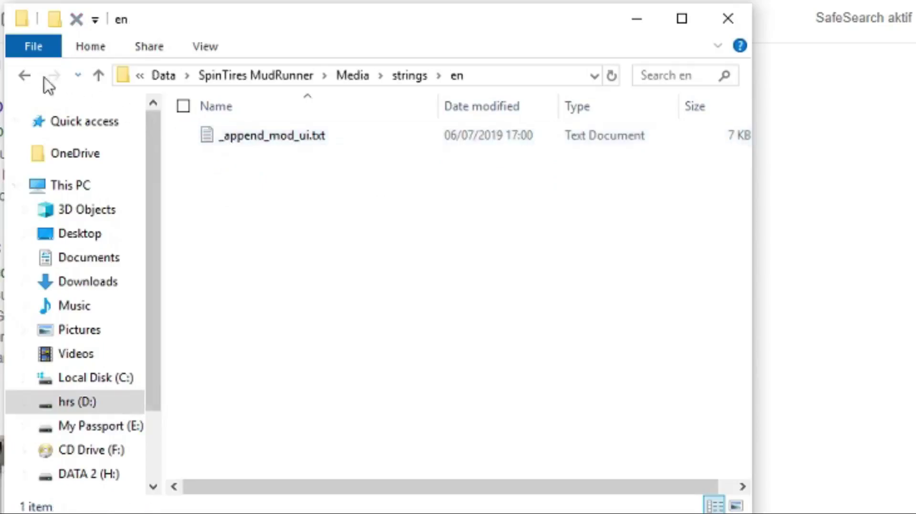
pyautogui.click(24, 75)
# Swap the names of the en and ru folders in the SpinTires MudRunner strings folder, using in as the temporary name.
pyautogui.click(226, 137)
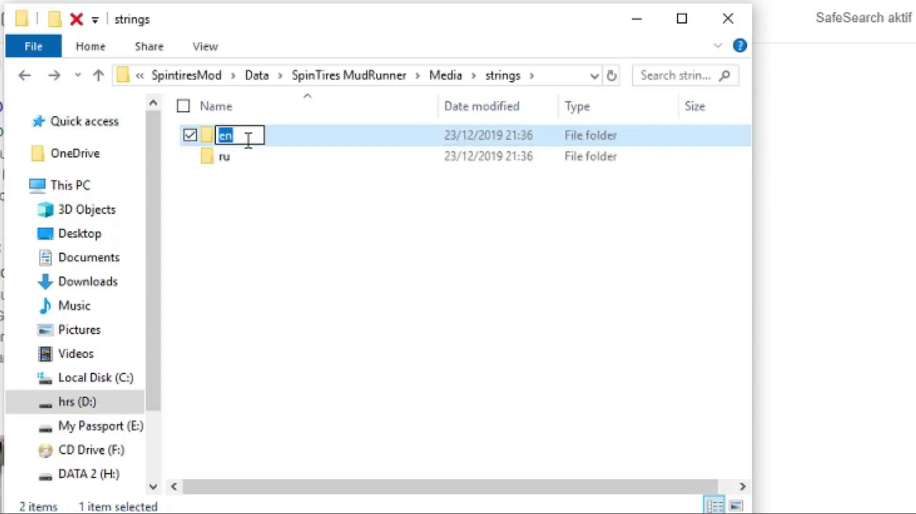
pyautogui.write('in')
pyautogui.click(244, 228)
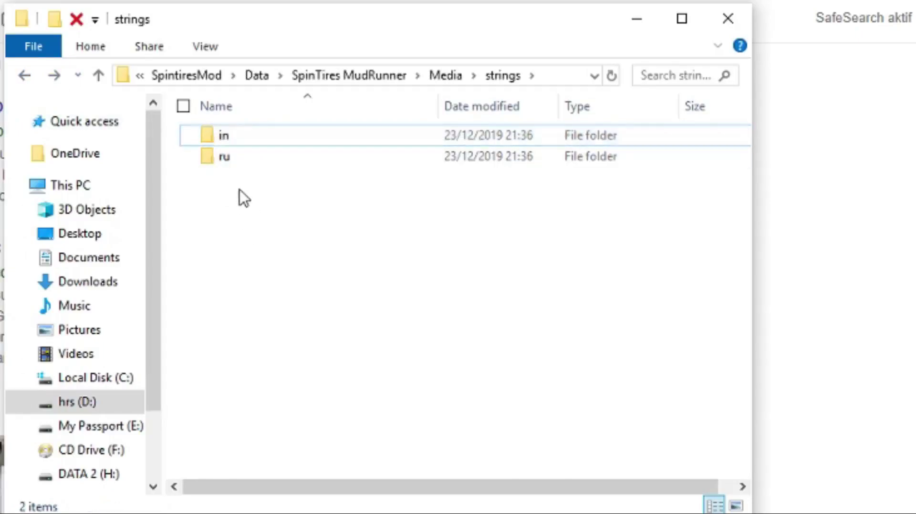
pyautogui.click(225, 159)
pyautogui.click(226, 160)
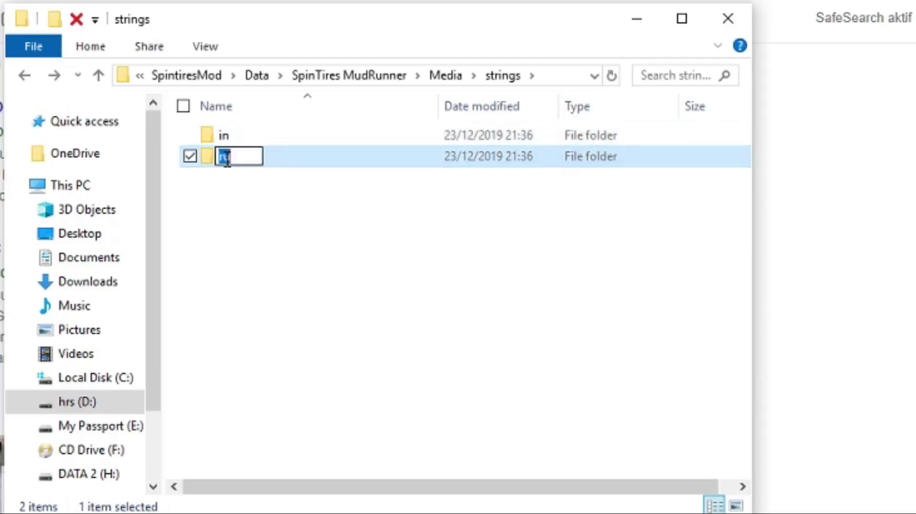
pyautogui.write('en')
pyautogui.click(250, 226)
pyautogui.click(229, 161)
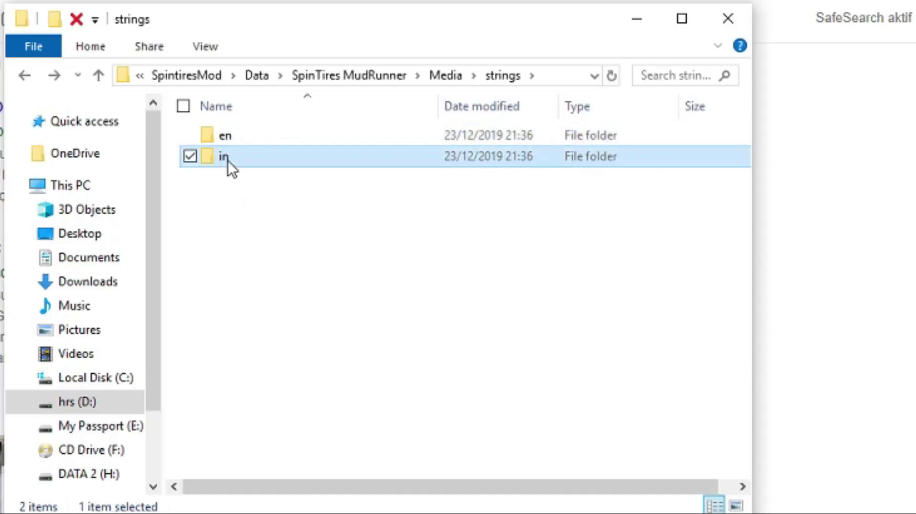
pyautogui.click(225, 156)
pyautogui.write('ru')
pyautogui.click(253, 216)
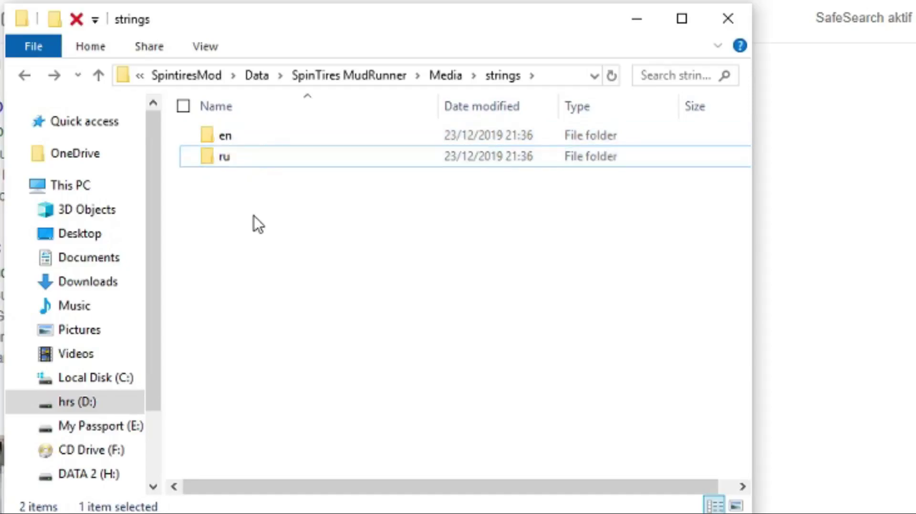
# Return to the Data folder and open the strings folder inside SpinTires MailRu\Media.
pyautogui.click(25, 76)
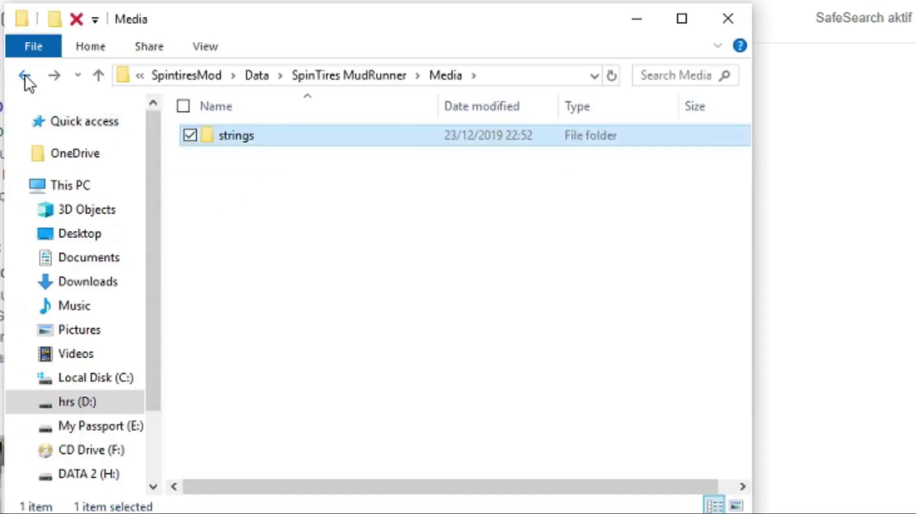
pyautogui.click(25, 75)
pyautogui.click(25, 76)
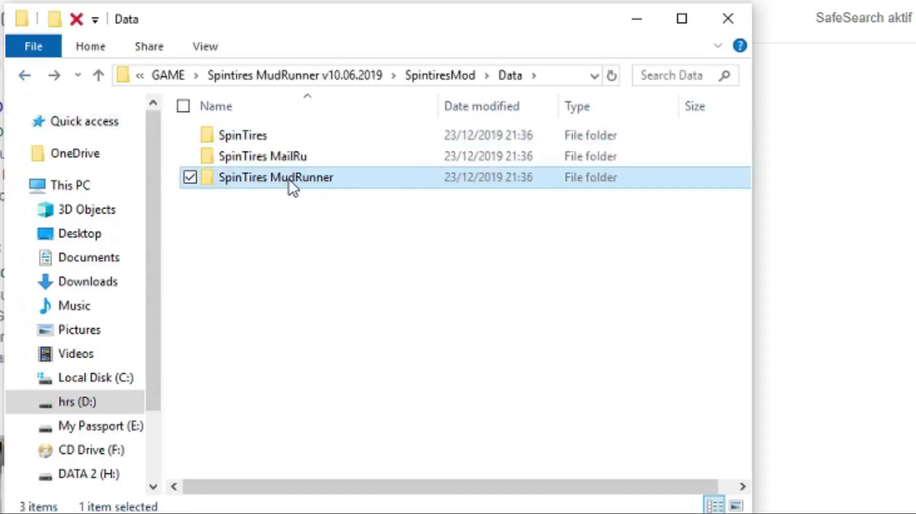
pyautogui.click(260, 157)
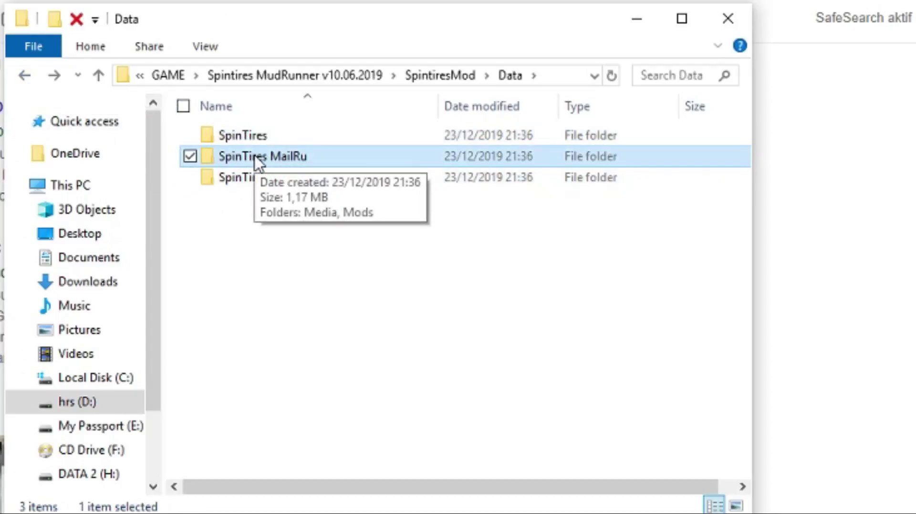
pyautogui.doubleClick(255, 158)
pyautogui.click(247, 137)
pyautogui.doubleClick(247, 136)
pyautogui.doubleClick(239, 139)
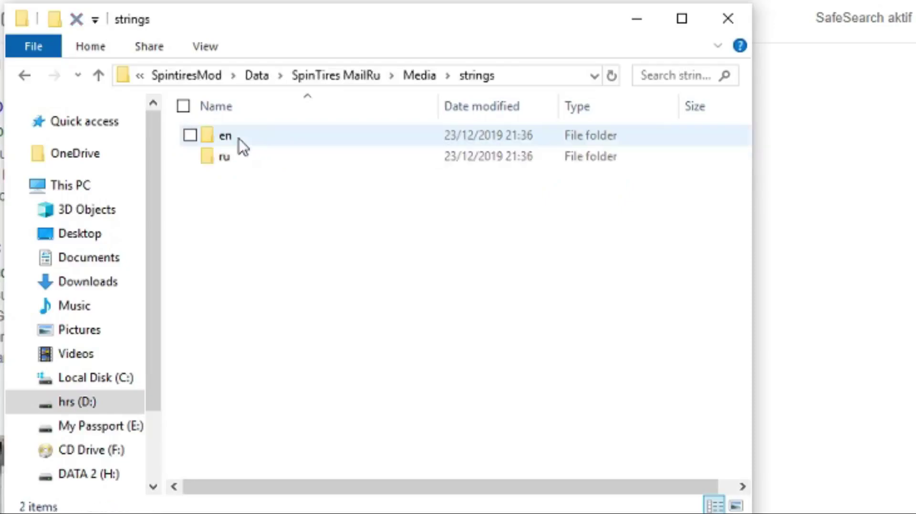
# Swap the names of the en and ru folders in the SpinTires MailRu strings folder, using in as the temporary name.
pyautogui.click(228, 137)
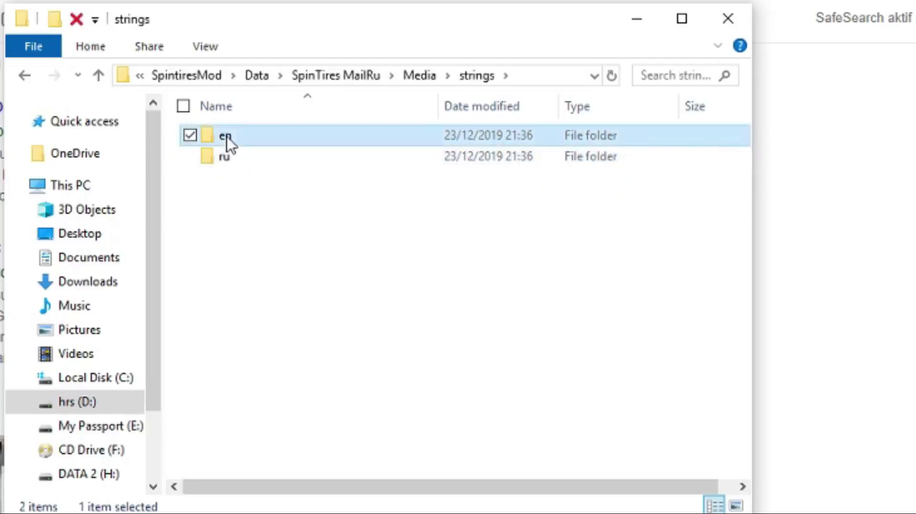
pyautogui.click(227, 137)
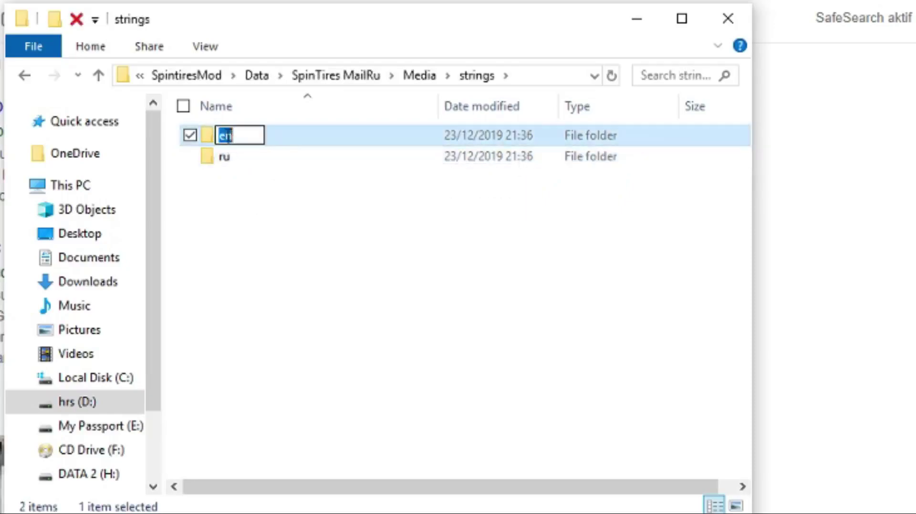
pyautogui.write('in')
pyautogui.click(232, 193)
pyautogui.click(227, 158)
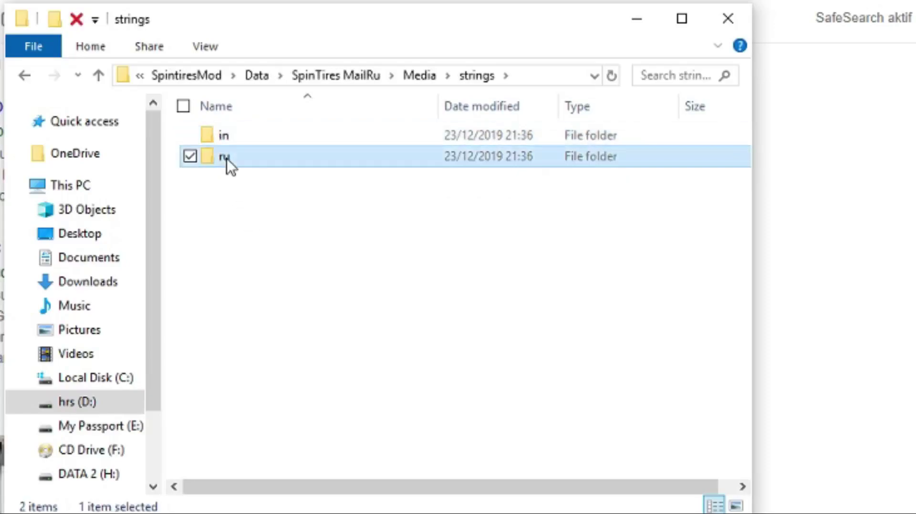
pyautogui.click(227, 158)
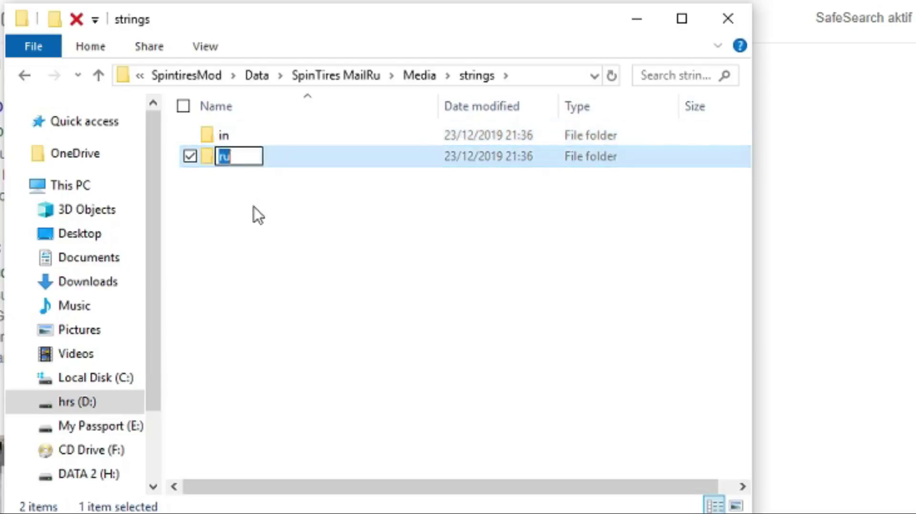
pyautogui.write('en')
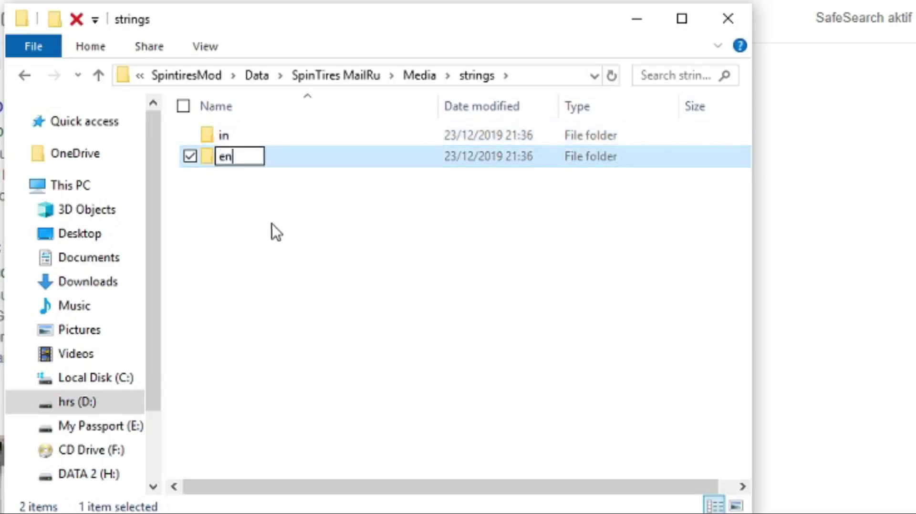
pyautogui.click(279, 319)
pyautogui.click(229, 154)
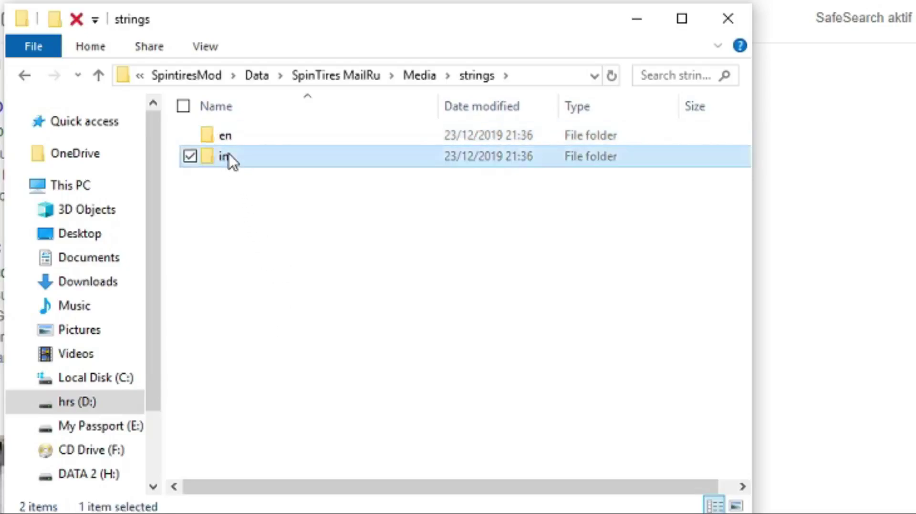
pyautogui.click(229, 154)
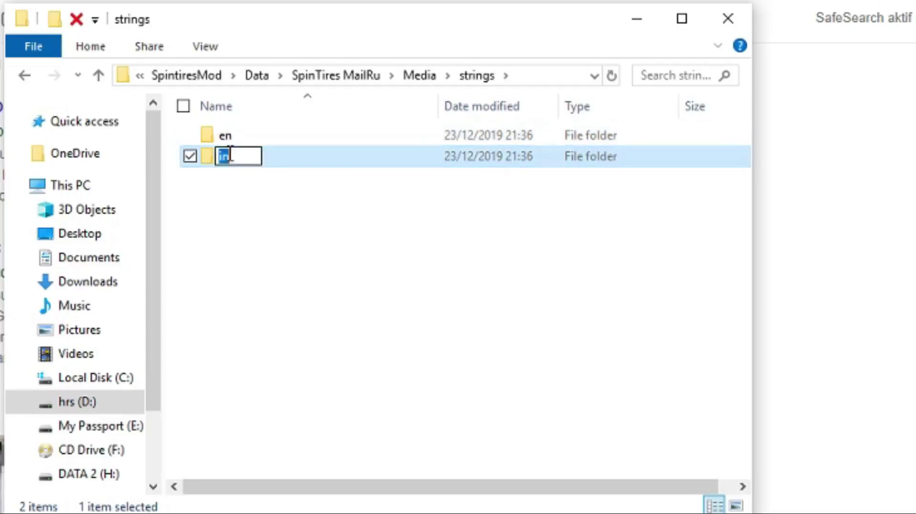
pyautogui.write('ru')
pyautogui.click(252, 219)
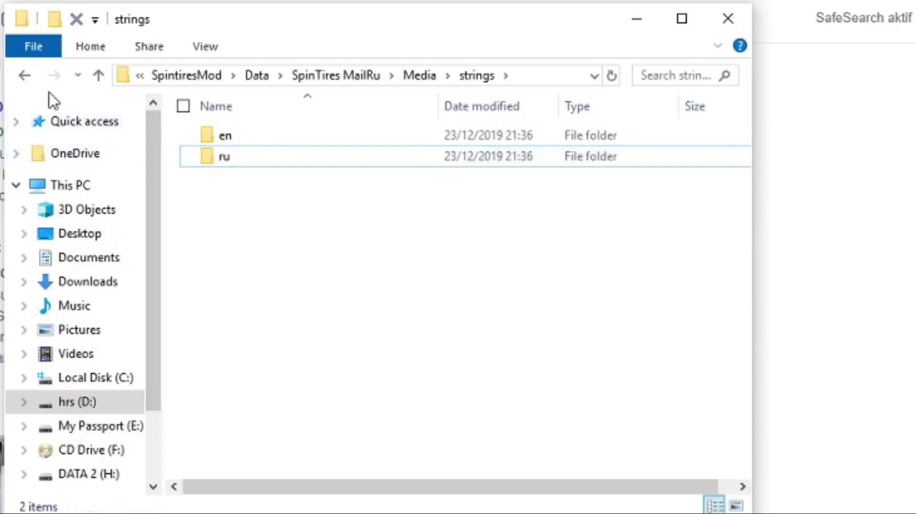
# Go back to the Data folder and open the strings folder inside SpinTires\Media.
pyautogui.click(25, 75)
pyautogui.click(24, 75)
pyautogui.click(25, 75)
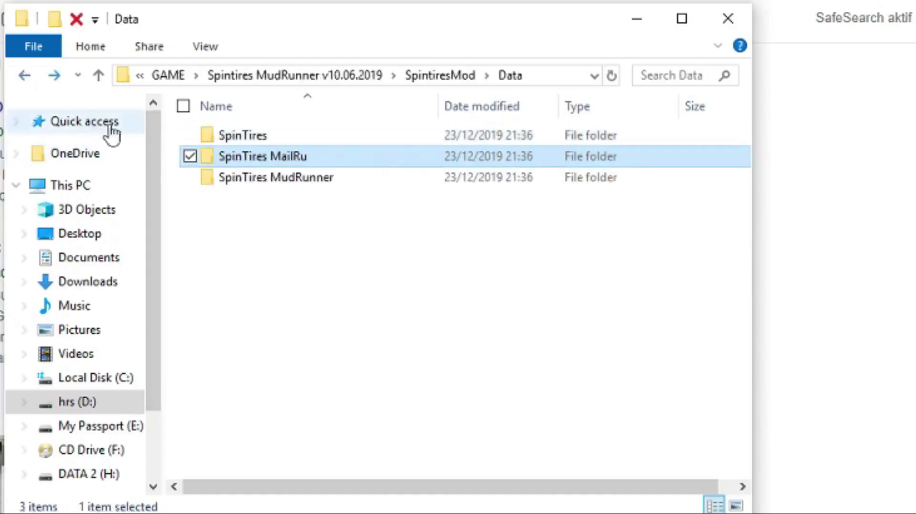
pyautogui.doubleClick(233, 136)
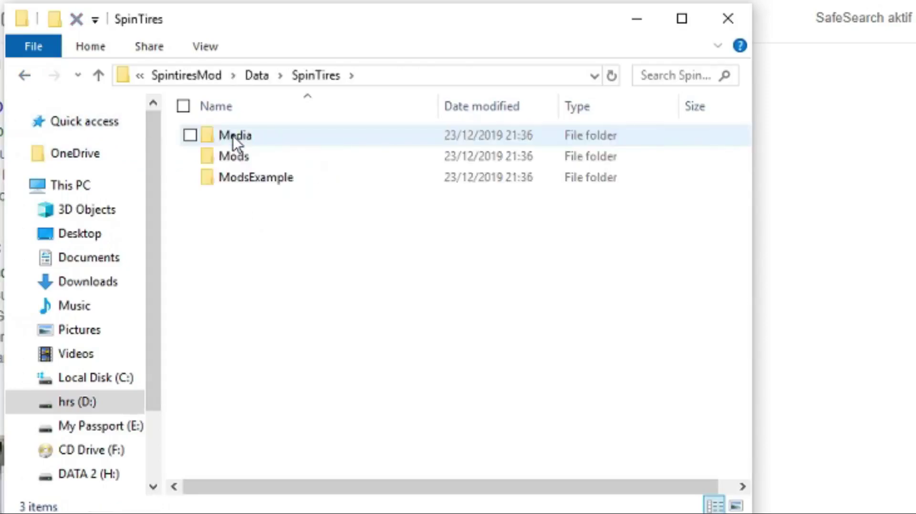
pyautogui.doubleClick(233, 136)
pyautogui.doubleClick(232, 136)
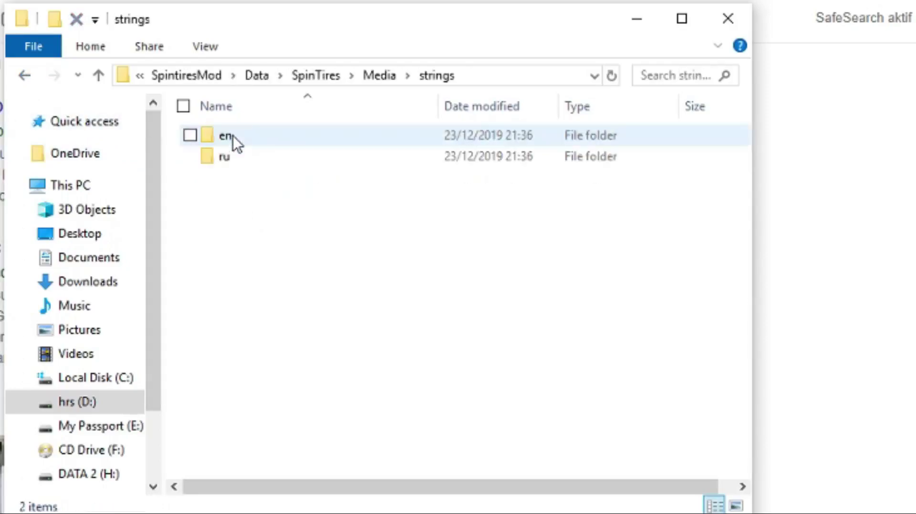
# Swap the names of the en and ru folders in the SpinTires strings folder, using in as the temporary name.
pyautogui.click(232, 136)
pyautogui.click(225, 136)
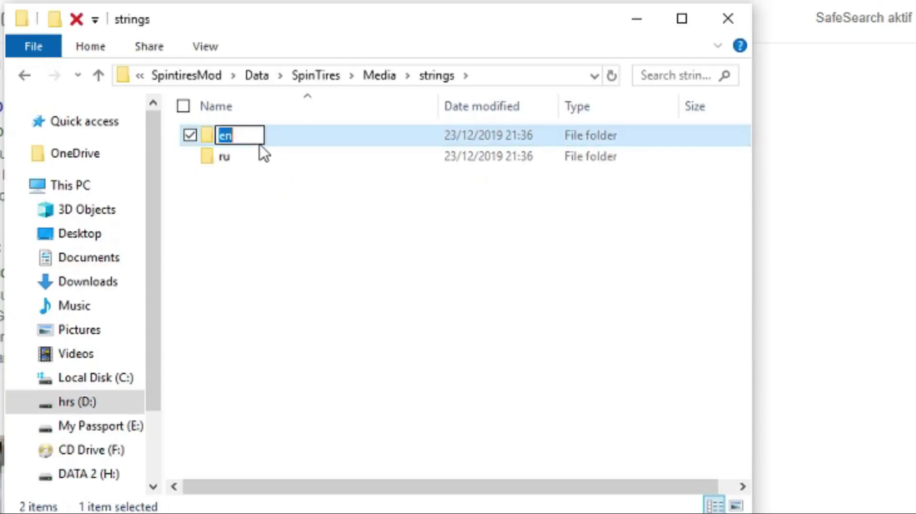
pyautogui.write('in')
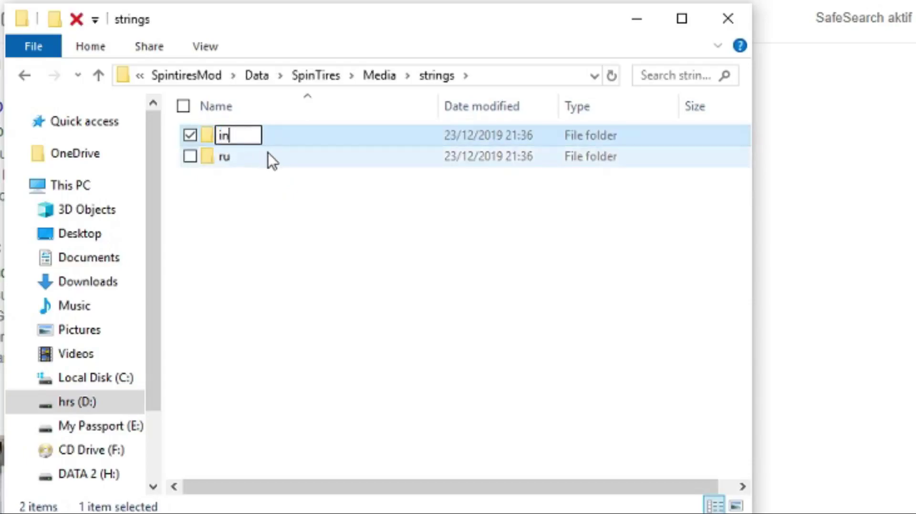
pyautogui.click(272, 200)
pyautogui.click(227, 159)
pyautogui.click(229, 159)
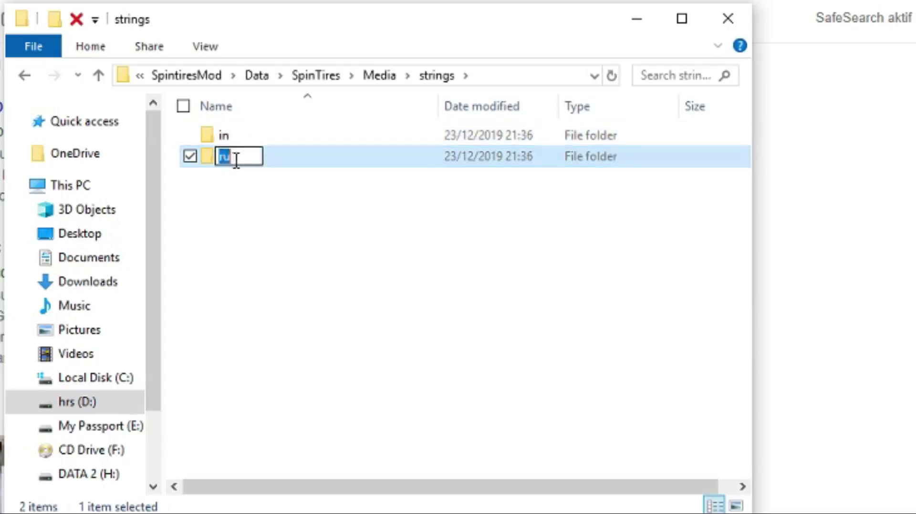
pyautogui.write('en')
pyautogui.press('Return')
pyautogui.click(227, 156)
pyautogui.click(227, 156)
pyautogui.write('ru')
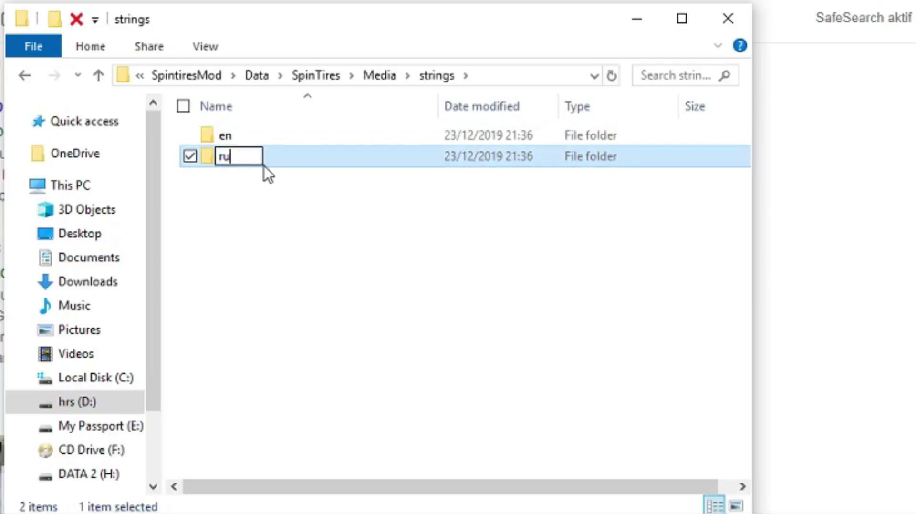
pyautogui.click(286, 218)
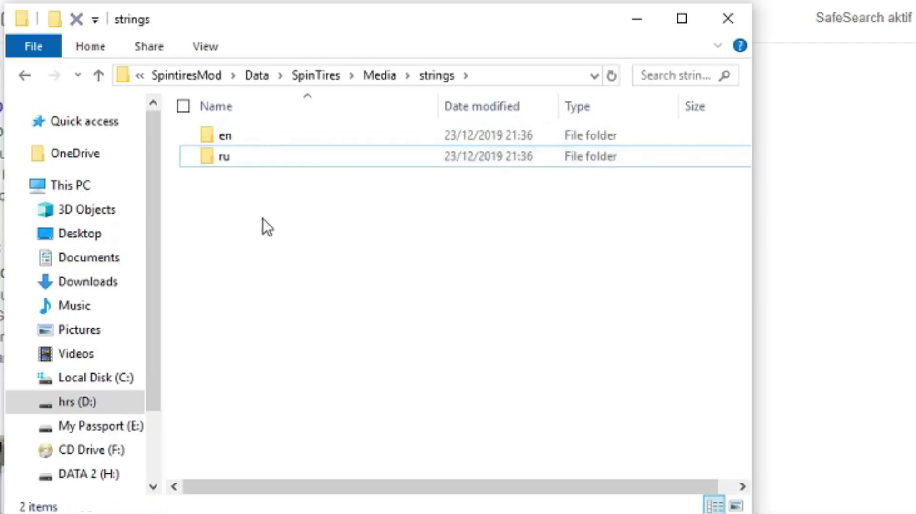
# Check the en and ru folders in the SpinTires strings folder and return to the Data folder.
pyautogui.click(227, 138)
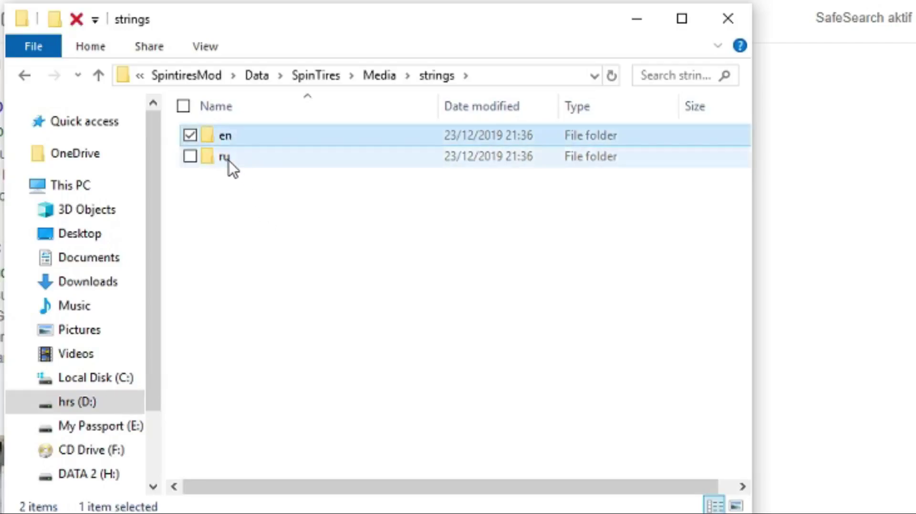
pyautogui.click(229, 162)
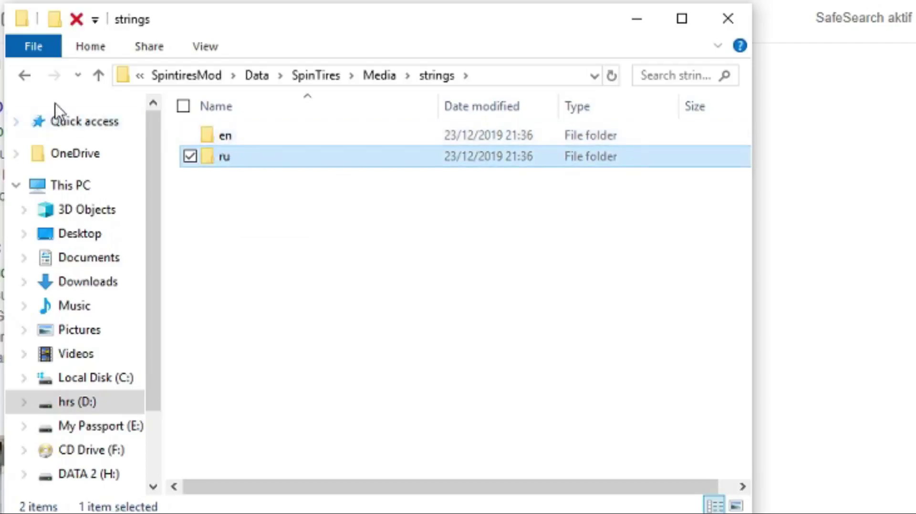
pyautogui.click(25, 77)
pyautogui.click(25, 77)
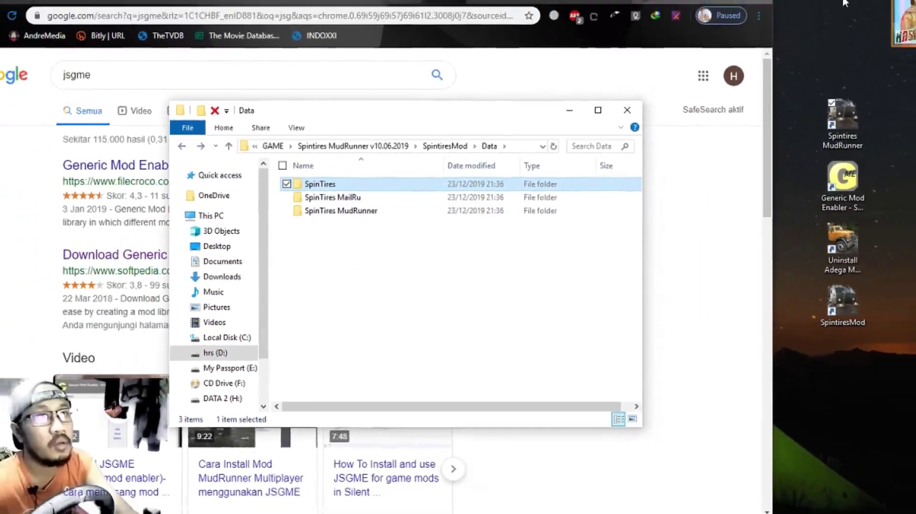
pyautogui.rightClick(795, 19)
pyautogui.click(818, 51)
pyautogui.rightClick(817, 38)
pyautogui.click(818, 67)
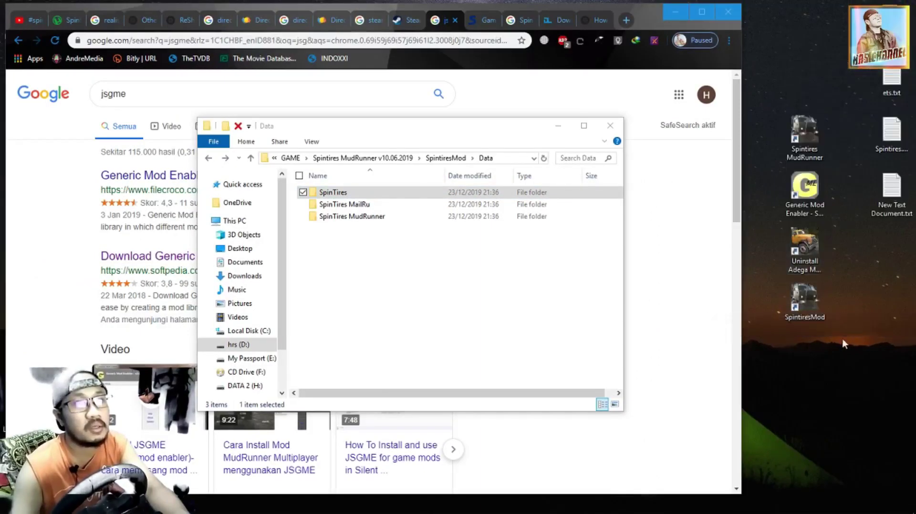
# Launch MudRunner through SpintiresMod and skip the intro to reach the main menu.
pyautogui.doubleClick(815, 304)
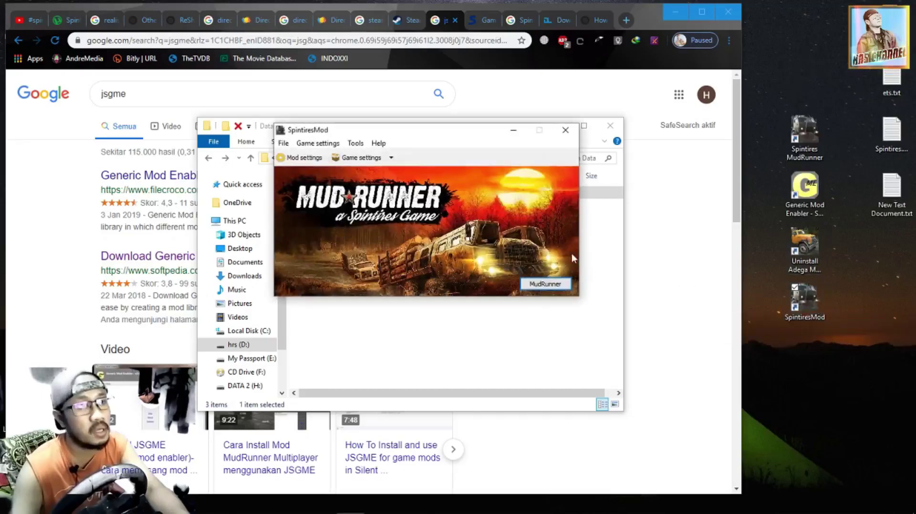
pyautogui.click(558, 285)
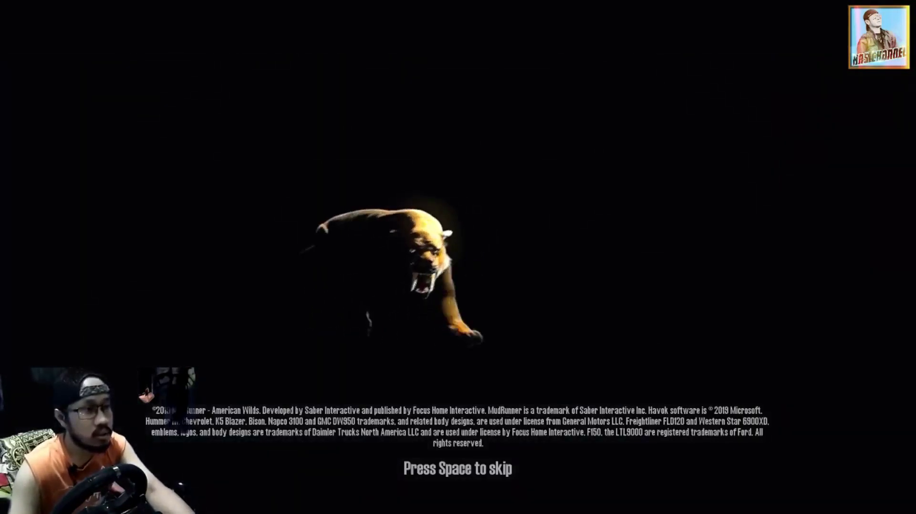
pyautogui.press('space')
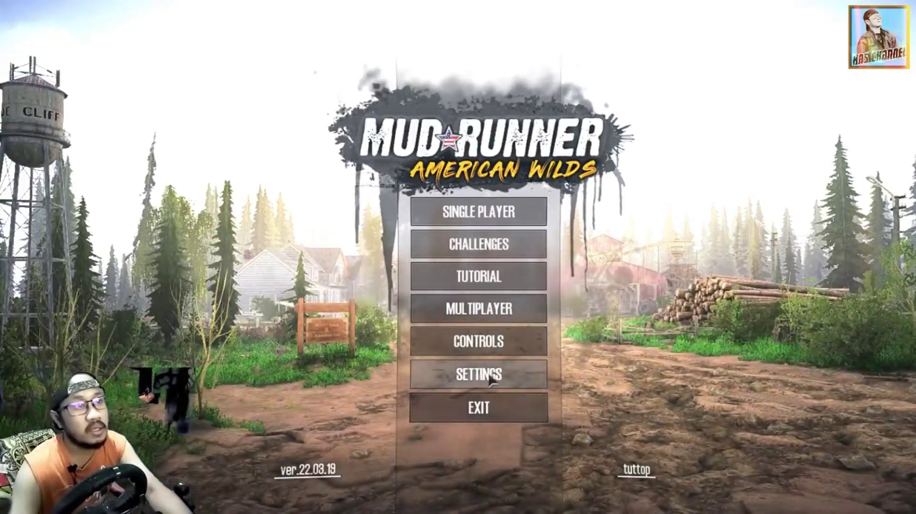
# In the game's advanced settings, set the camera zoom range to about 30% of the slider and the physical objects' activity radius to 200 m.
pyautogui.click(489, 377)
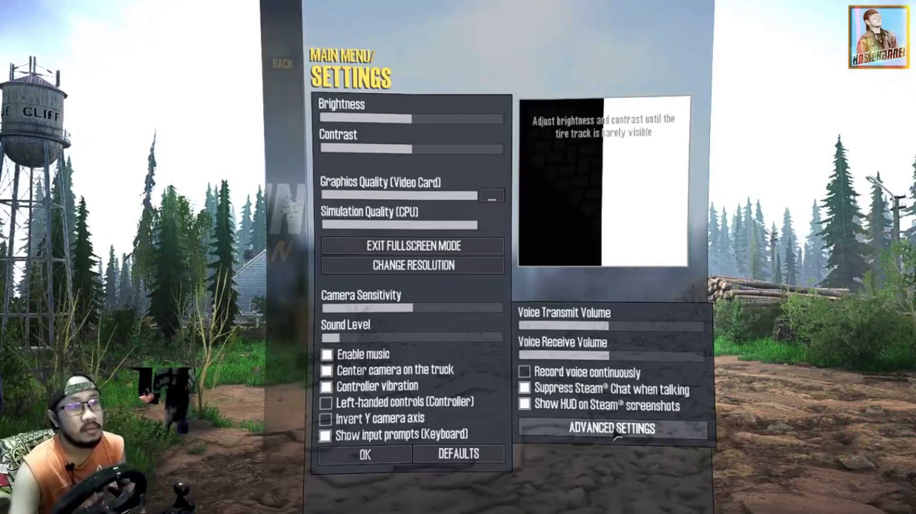
pyautogui.click(615, 429)
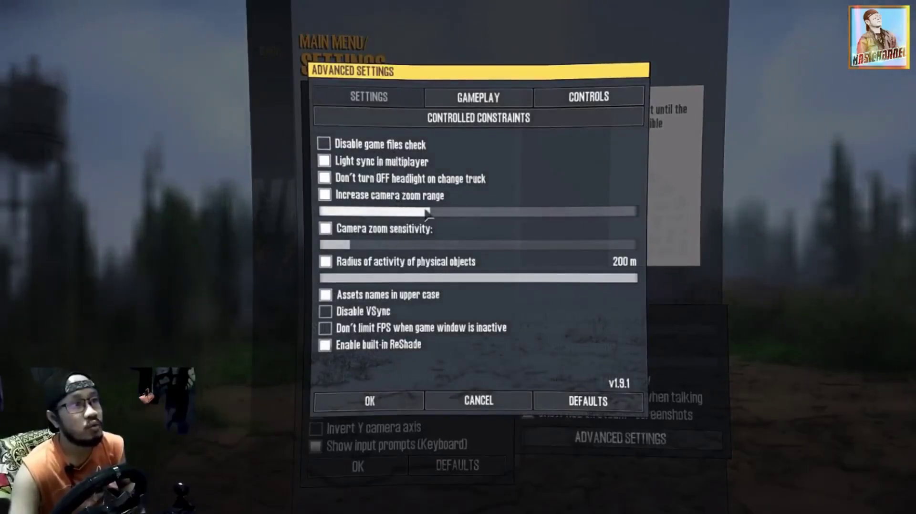
pyautogui.moveTo(428, 215)
pyautogui.mouseDown()
pyautogui.moveTo(381, 213)
pyautogui.moveTo(479, 213)
pyautogui.moveTo(433, 216)
pyautogui.mouseUp()
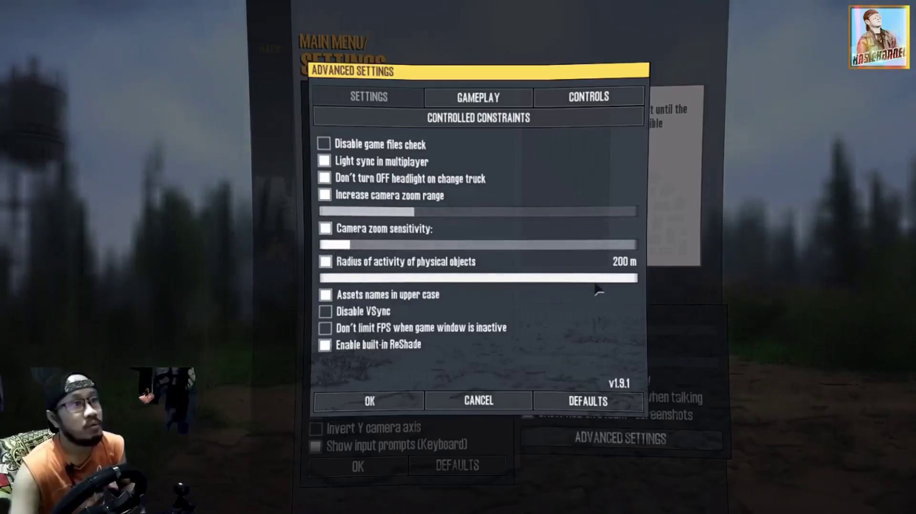
pyautogui.moveTo(625, 282); pyautogui.dragTo(646, 281)
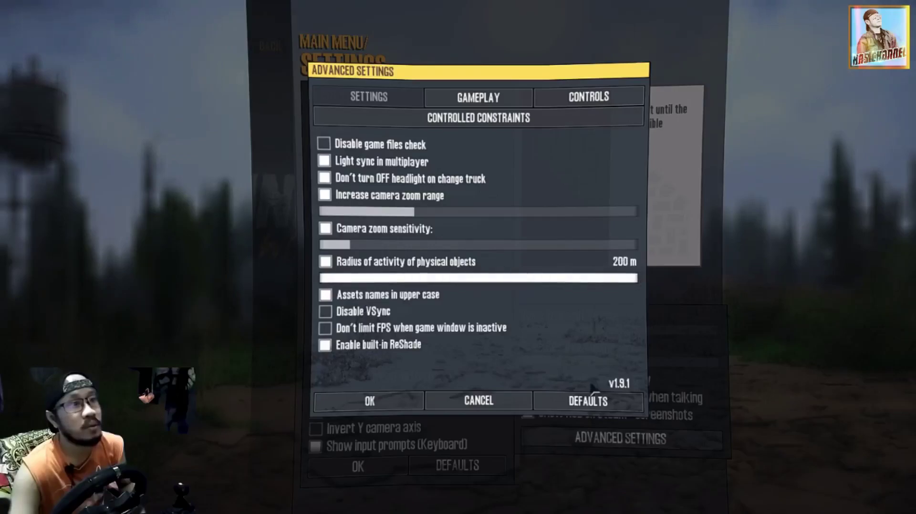
# Show the gameplay options of the advanced settings.
pyautogui.click(501, 98)
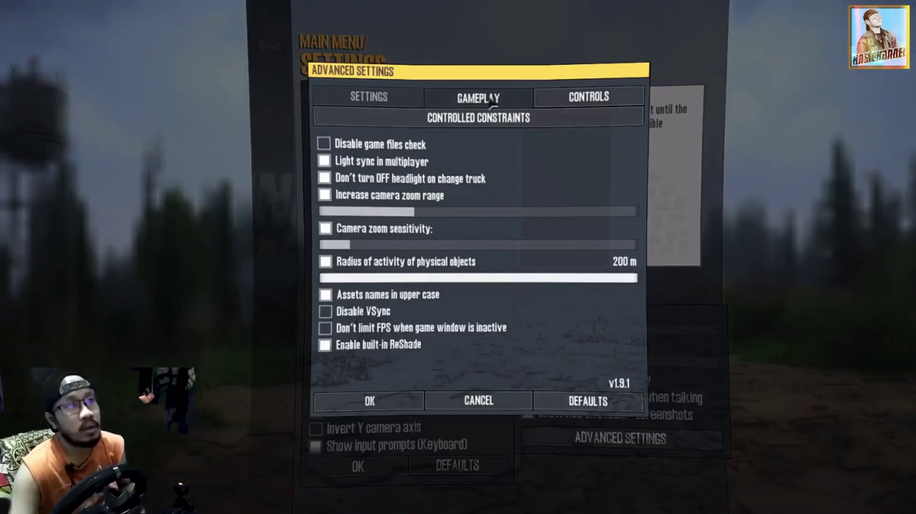